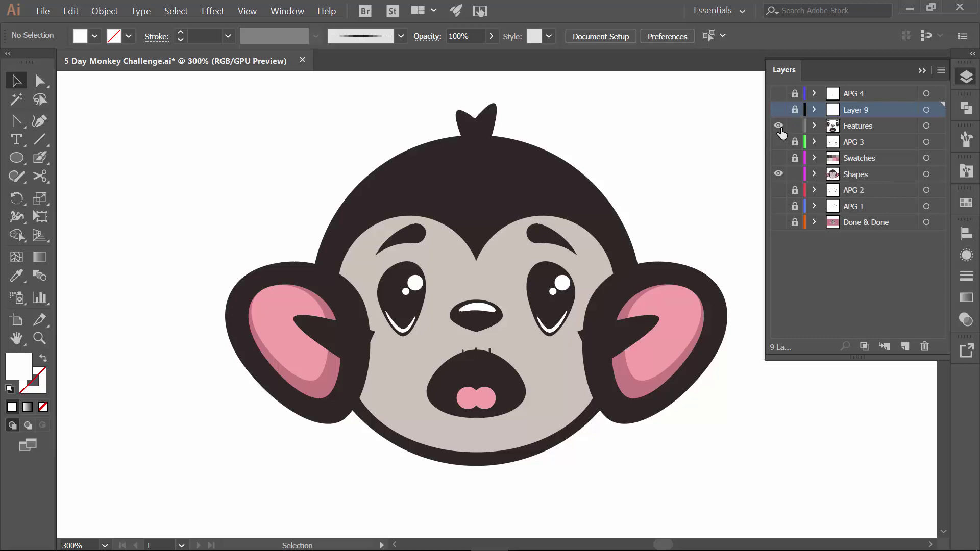
Hide and lock the Features layer, check the contents of the Shapes layer, and close the layer list
{"action": "left_click", "coordinate": [780, 127]}
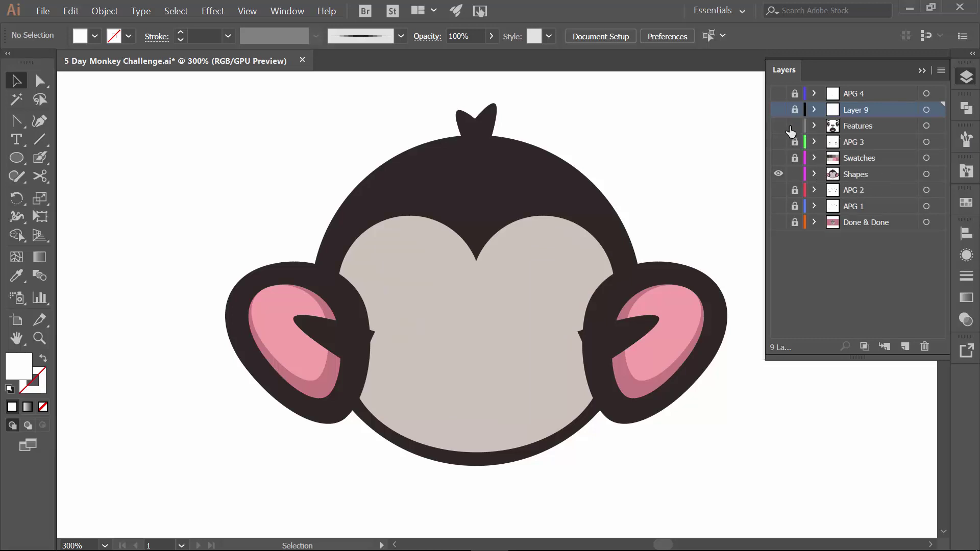
{"action": "left_click", "coordinate": [795, 126]}
{"action": "left_click", "coordinate": [815, 174]}
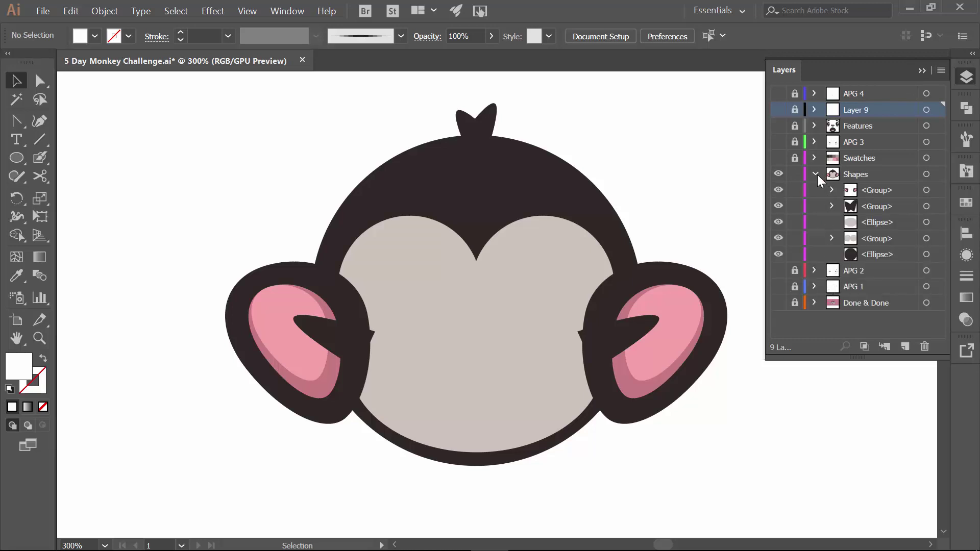
{"action": "left_click", "coordinate": [815, 175]}
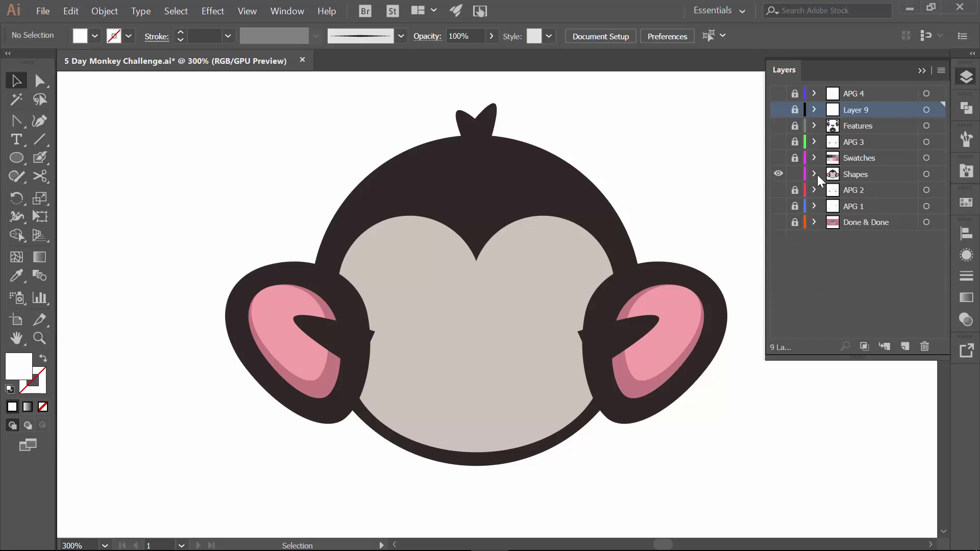
{"action": "left_click", "coordinate": [922, 71]}
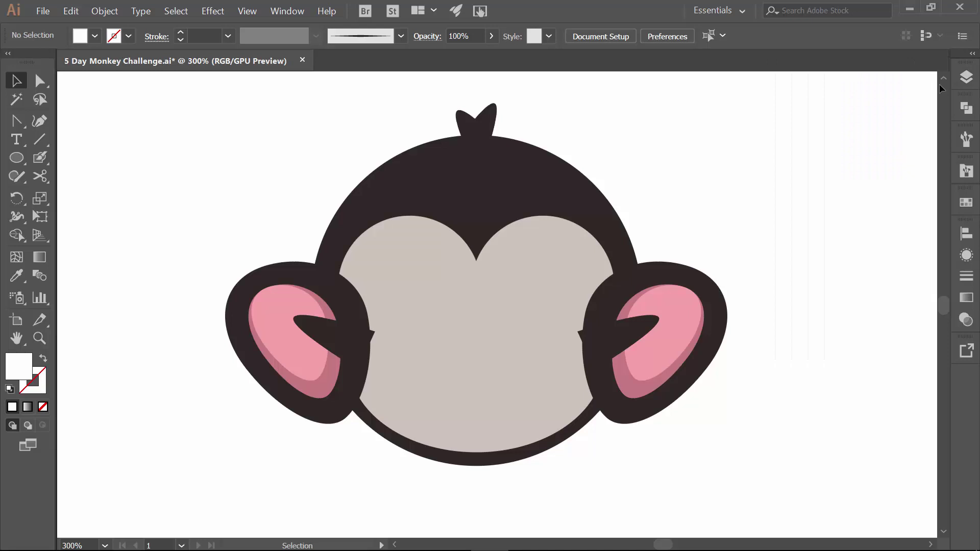
Show the Pathfinder options and place them as a floating window beside the monkey's head
{"action": "left_click", "coordinate": [966, 107]}
{"action": "left_click_drag", "start_coordinate": [788, 106], "coordinate": [667, 100]}
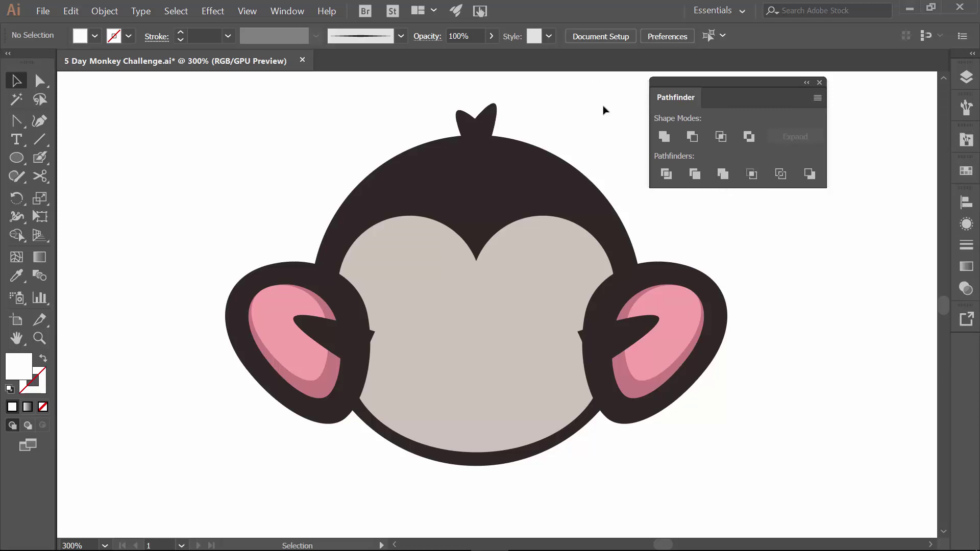
{"action": "left_click", "coordinate": [290, 11]}
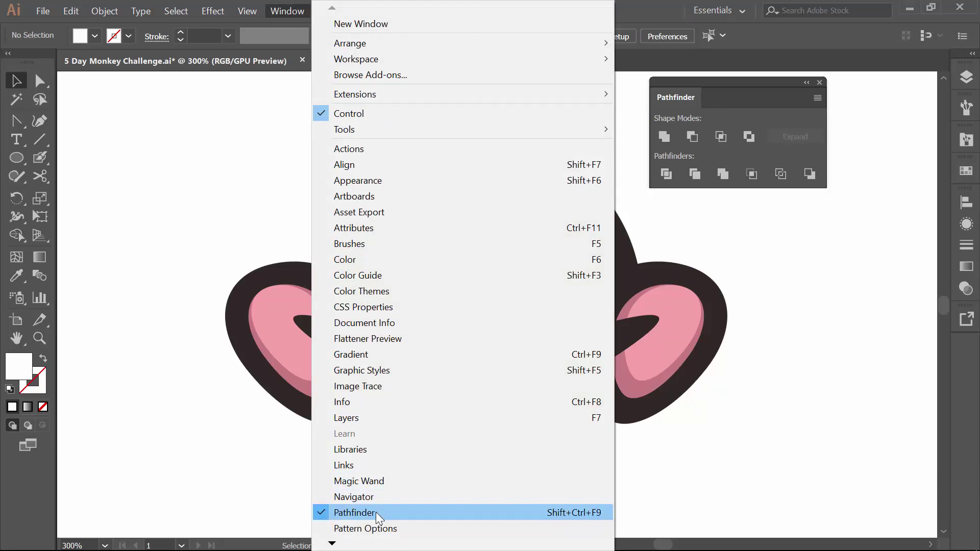
{"action": "left_click", "coordinate": [744, 440]}
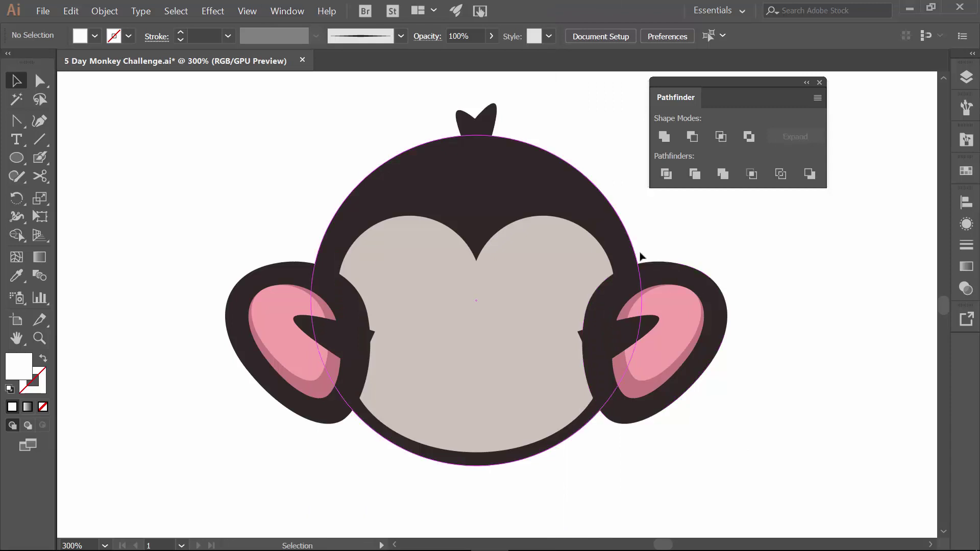
Ungroup the pair of ears into two separate ear groups
{"action": "left_click", "coordinate": [243, 288]}
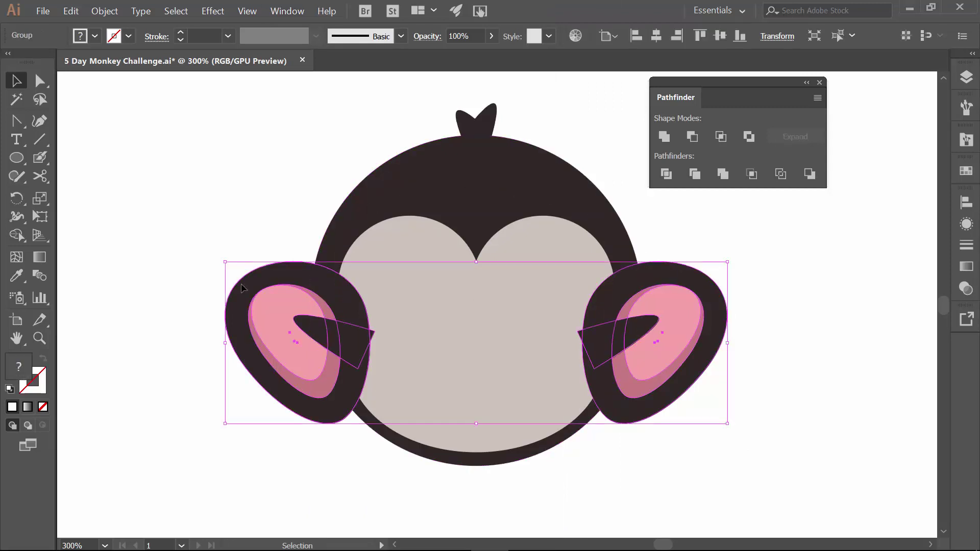
{"action": "right_click", "coordinate": [243, 288]}
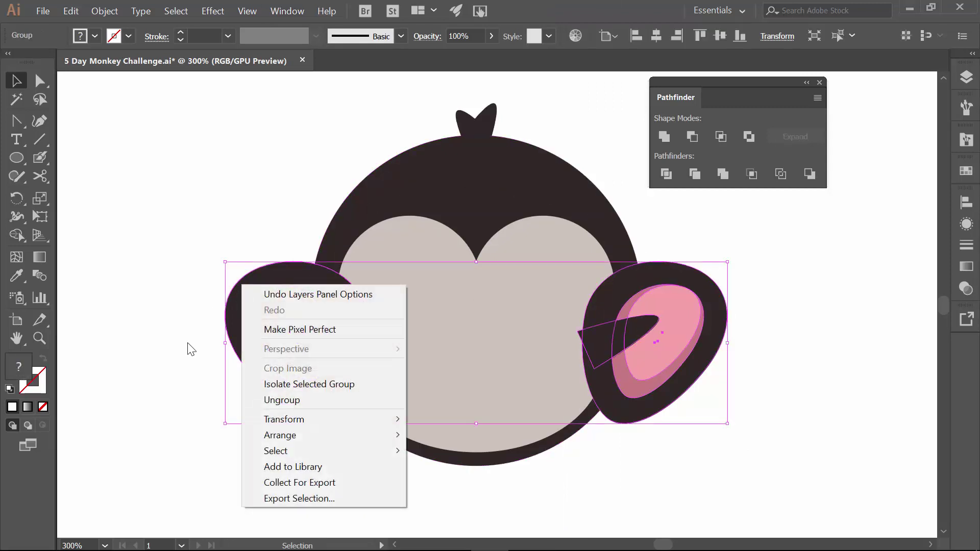
{"action": "left_click", "coordinate": [264, 401]}
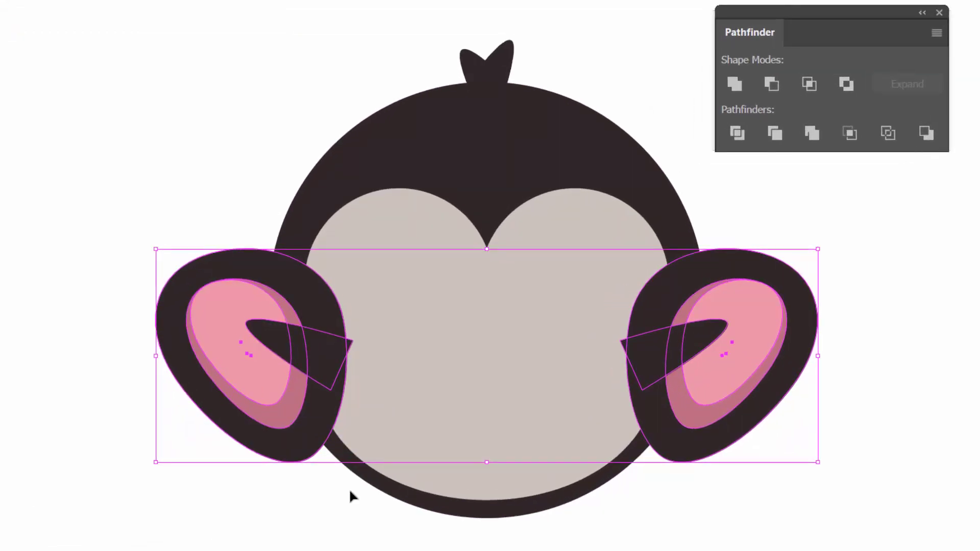
{"action": "left_click", "coordinate": [373, 449]}
Ungroup the right ear into its individual shapes
{"action": "left_click", "coordinate": [781, 285]}
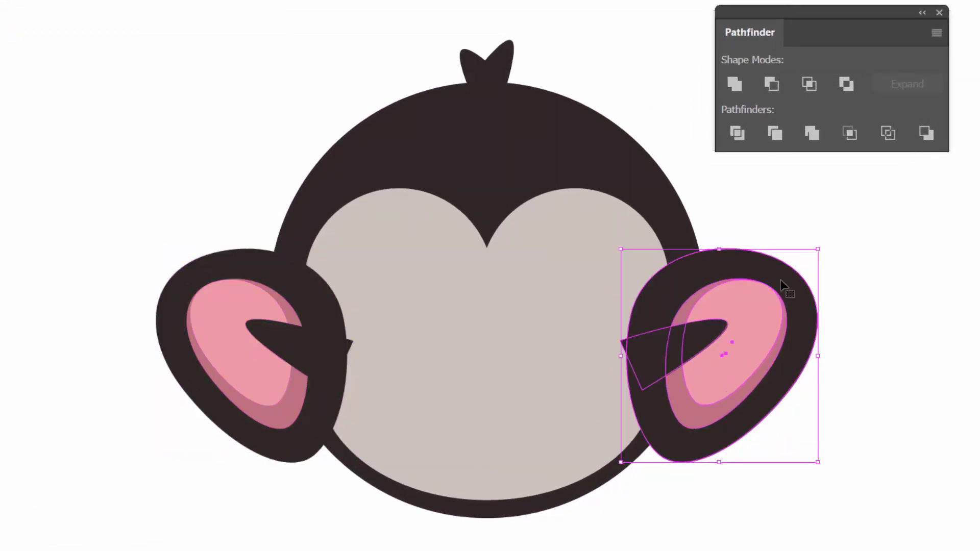
{"action": "right_click", "coordinate": [784, 287]}
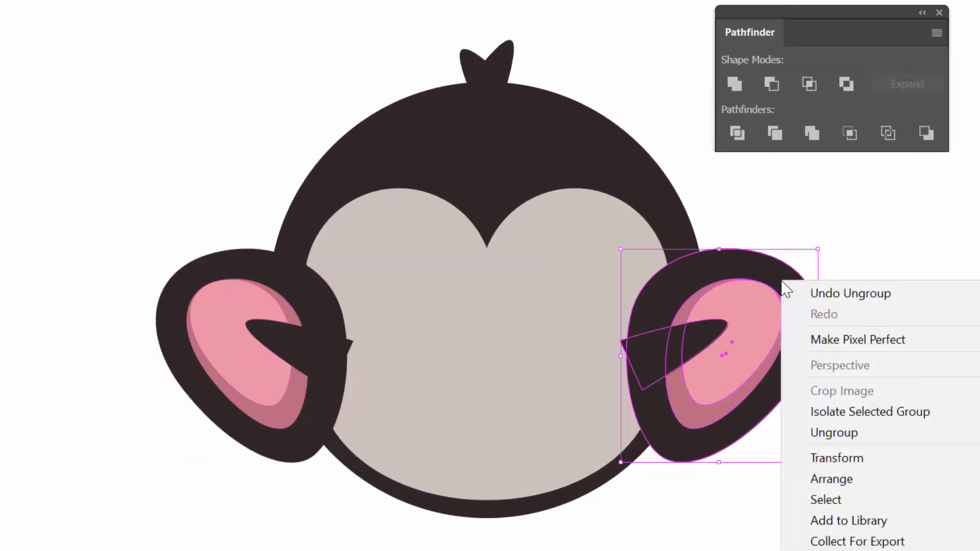
{"action": "left_click", "coordinate": [829, 433]}
{"action": "left_click", "coordinate": [829, 432]}
{"action": "left_click", "coordinate": [780, 401]}
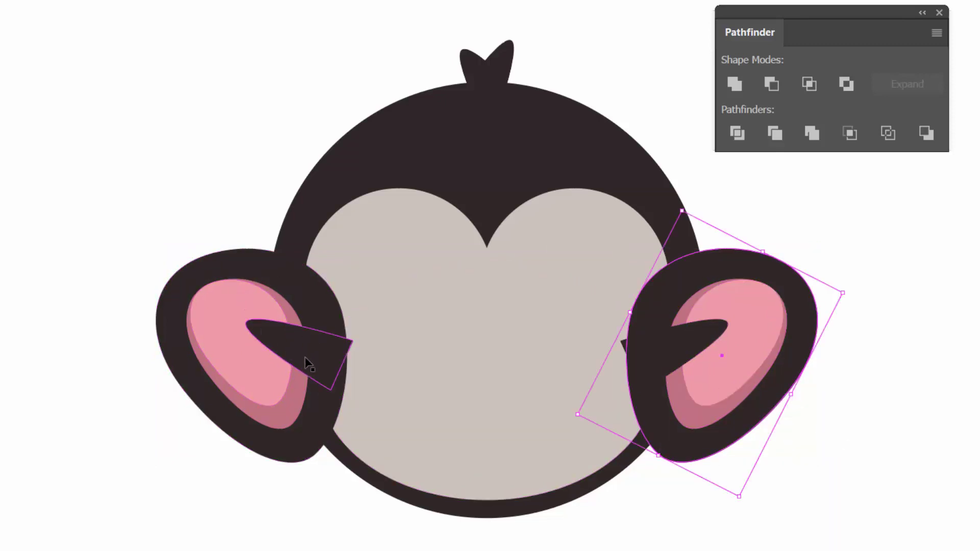
{"action": "left_click", "coordinate": [356, 287], "text": "shift"}
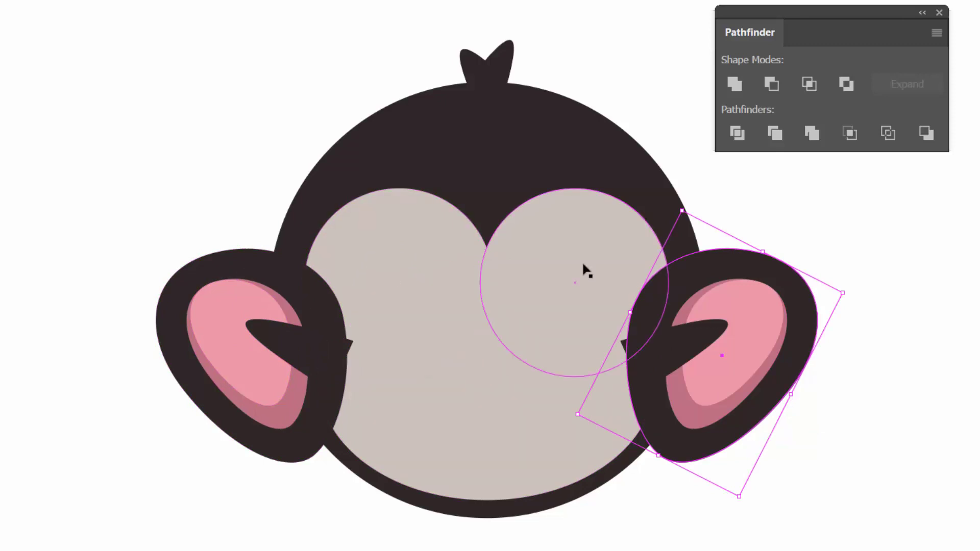
{"action": "left_click", "coordinate": [803, 490]}
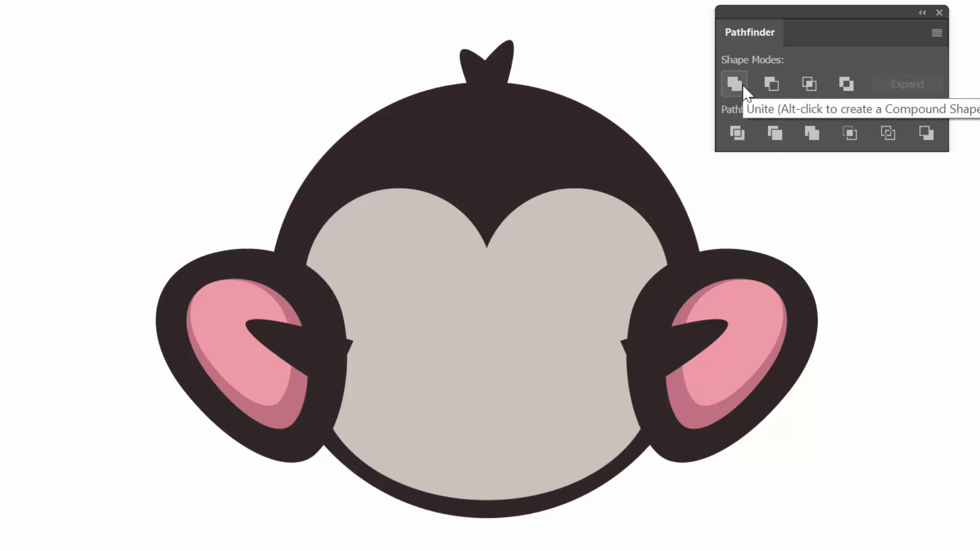
Ungroup the left ear into its individual shapes
{"action": "left_click", "coordinate": [751, 263]}
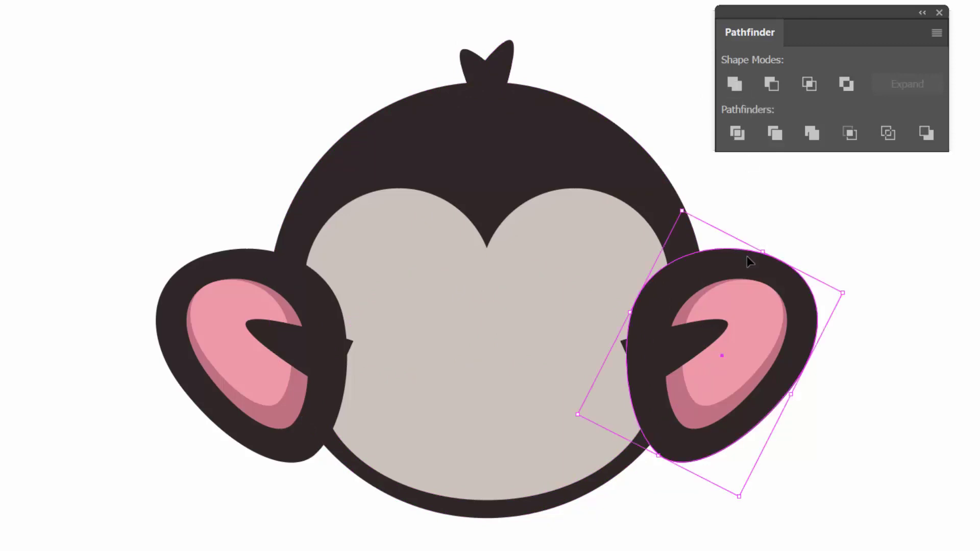
{"action": "left_click", "coordinate": [202, 268], "text": "shift"}
{"action": "left_click", "coordinate": [219, 244]}
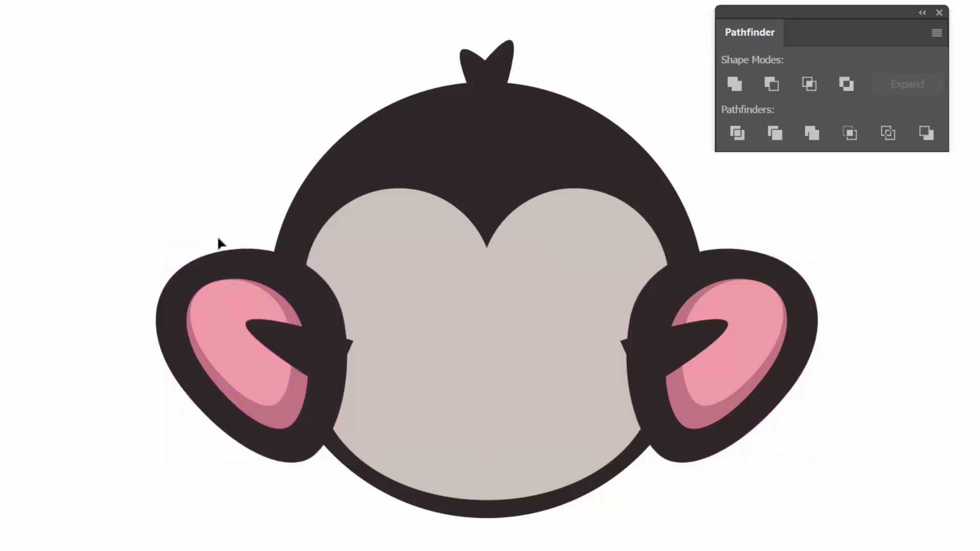
{"action": "left_click", "coordinate": [226, 262]}
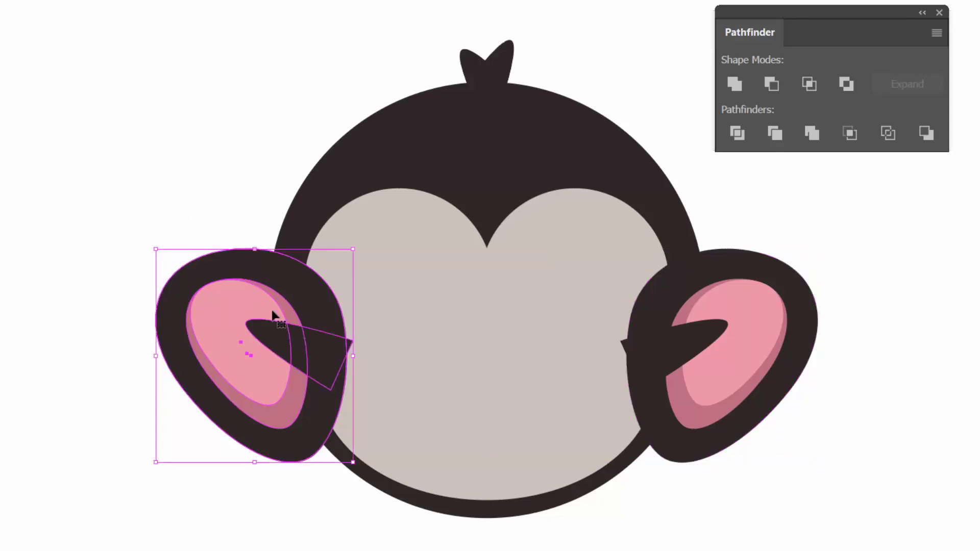
{"action": "right_click", "coordinate": [256, 271]}
{"action": "left_click", "coordinate": [319, 422]}
{"action": "left_click", "coordinate": [212, 223]}
{"action": "left_click", "coordinate": [236, 274]}
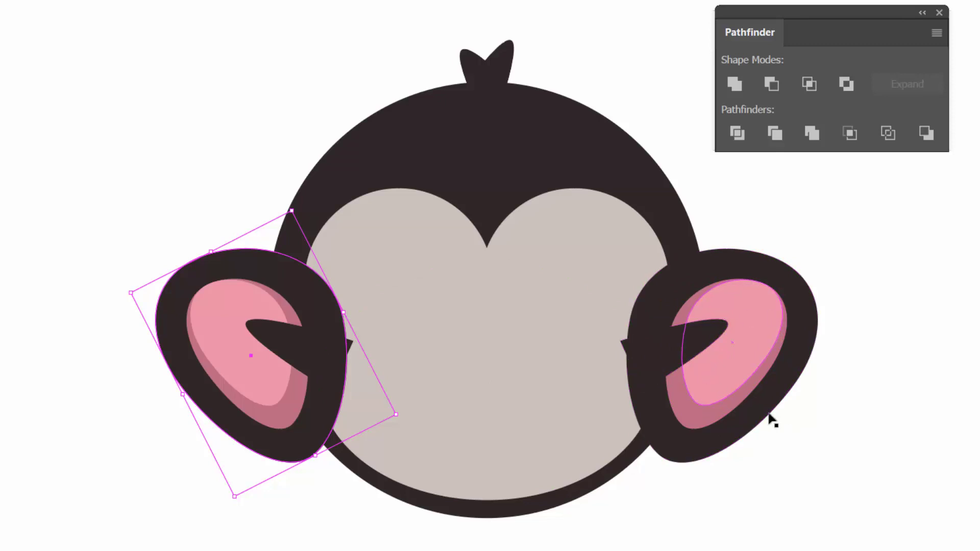
{"action": "left_click", "coordinate": [780, 488]}
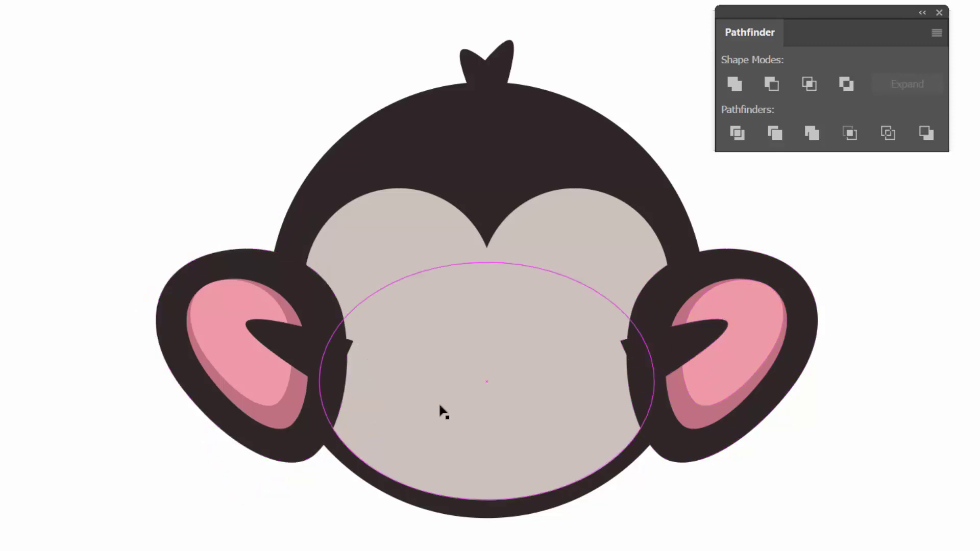
Select both dark outer ear shapes, the head circle and the hair tuft, and send them to the back
{"action": "left_click", "coordinate": [248, 263]}
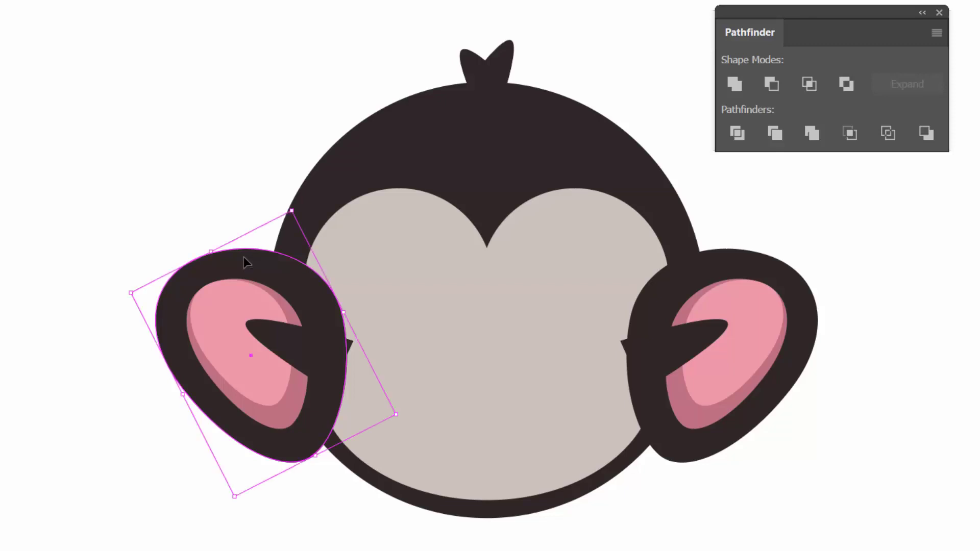
{"action": "left_click", "coordinate": [457, 118], "text": "shift"}
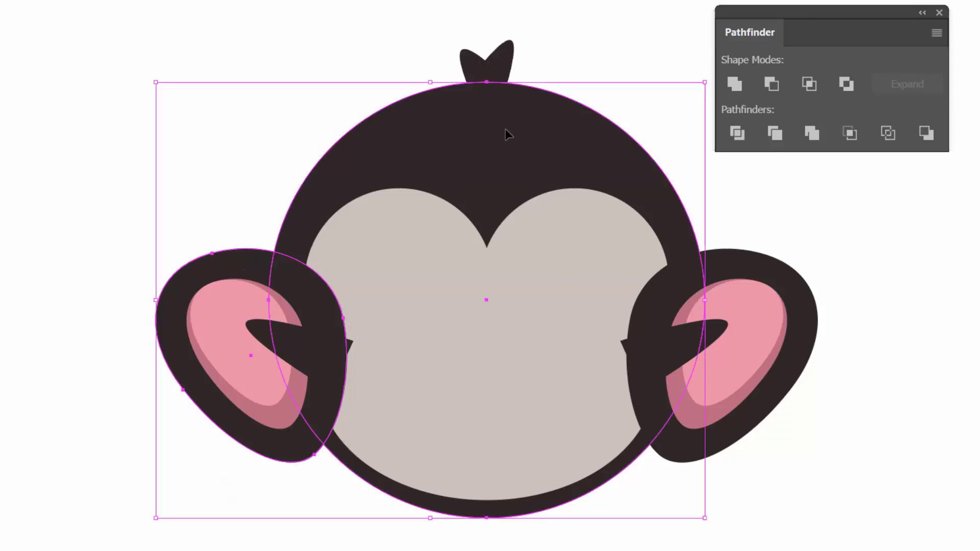
{"action": "left_click", "coordinate": [760, 259], "text": "shift"}
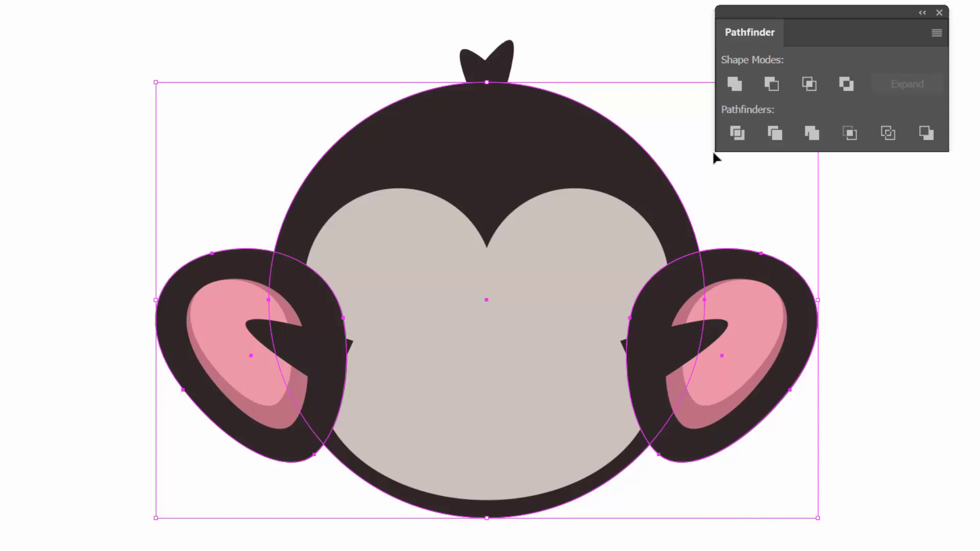
{"action": "left_click", "coordinate": [502, 56], "text": "shift"}
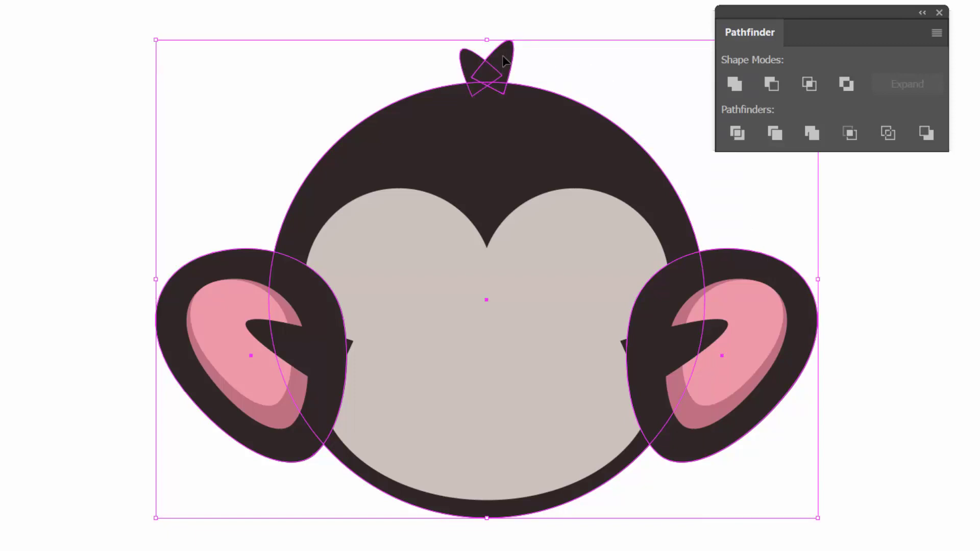
{"action": "right_click", "coordinate": [503, 56]}
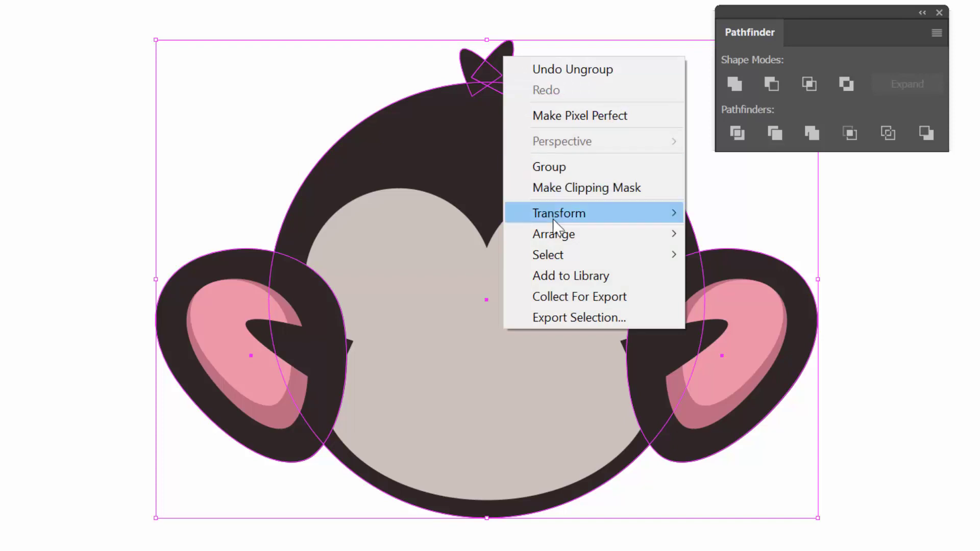
{"action": "mouse_move", "coordinate": [556, 238]}
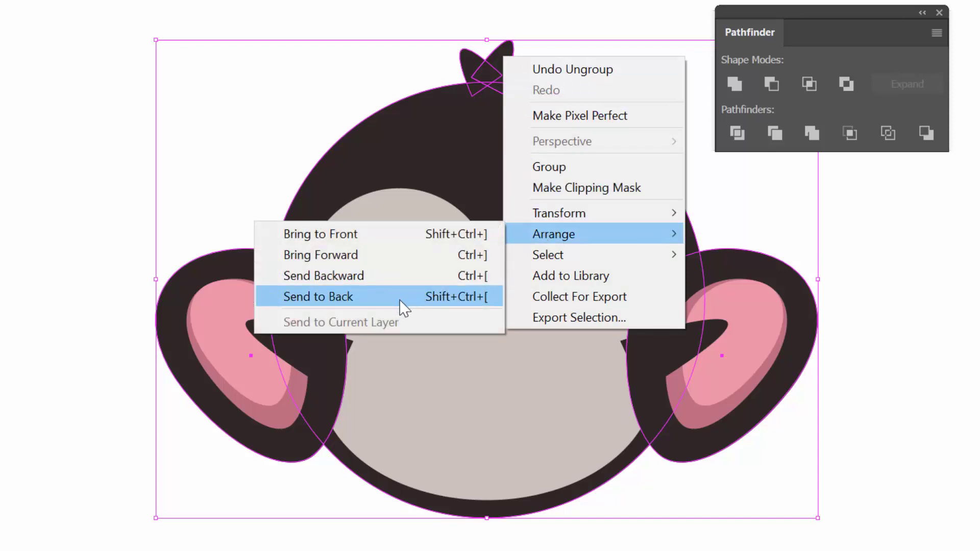
{"action": "left_click", "coordinate": [399, 300]}
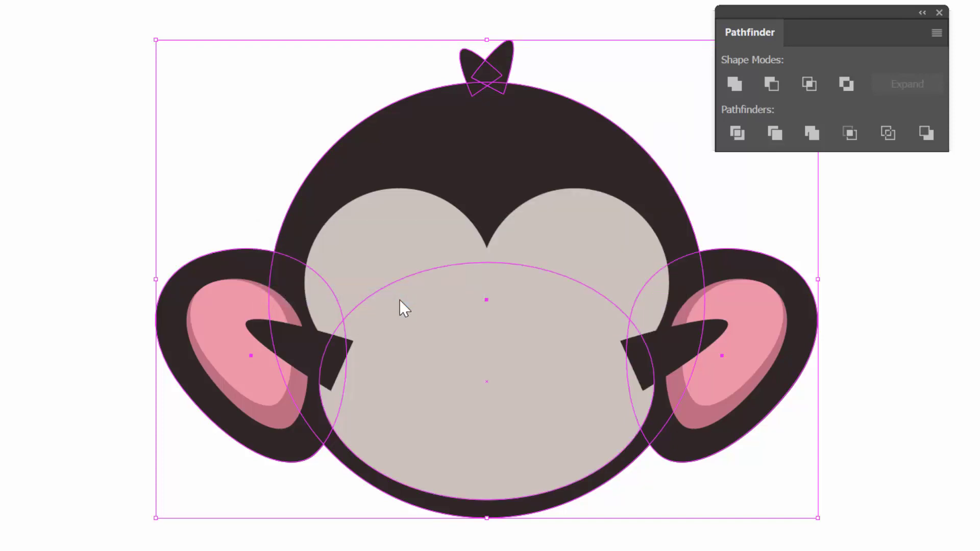
Unite the selected outer ears, head circle and hair tuft into one shape, and check the merged silhouette
{"action": "left_click", "coordinate": [730, 77]}
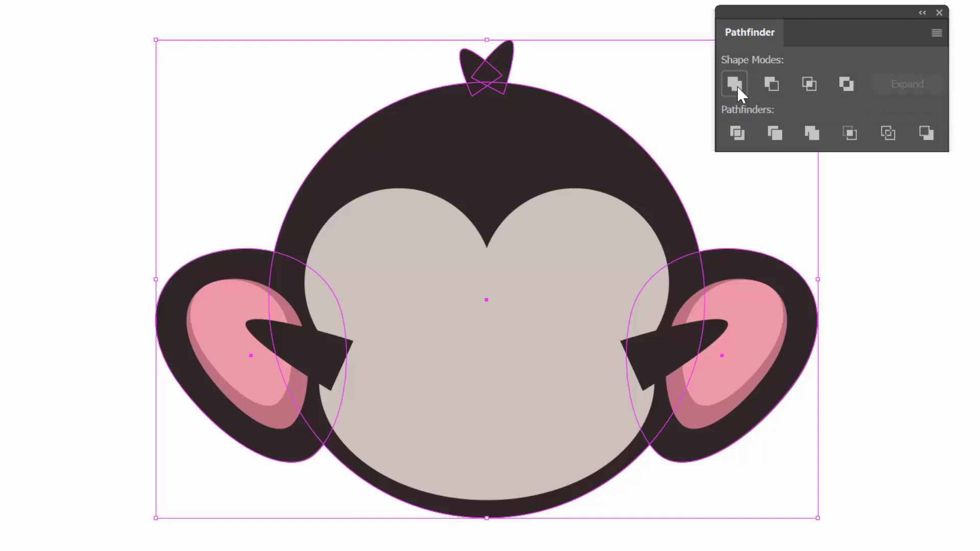
{"action": "left_click", "coordinate": [737, 86]}
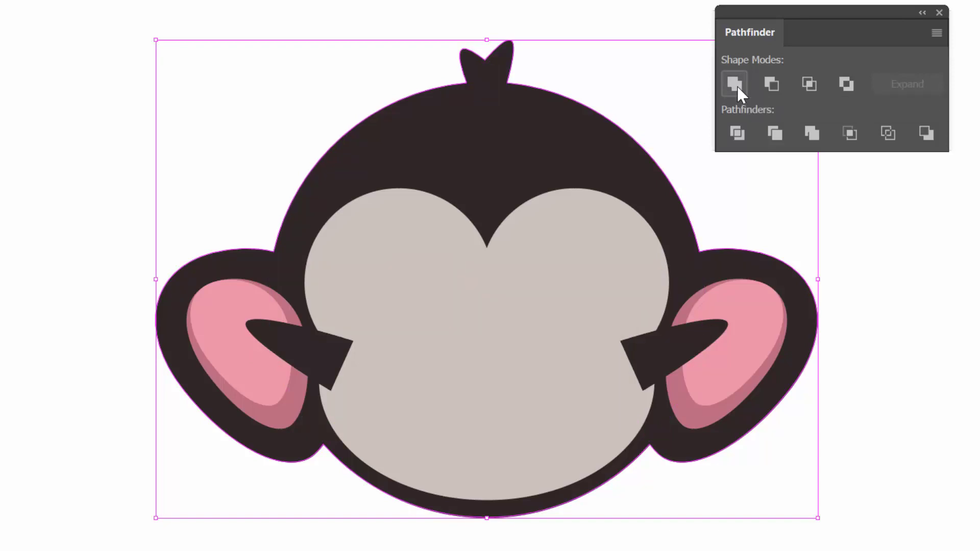
{"action": "left_click", "coordinate": [586, 30]}
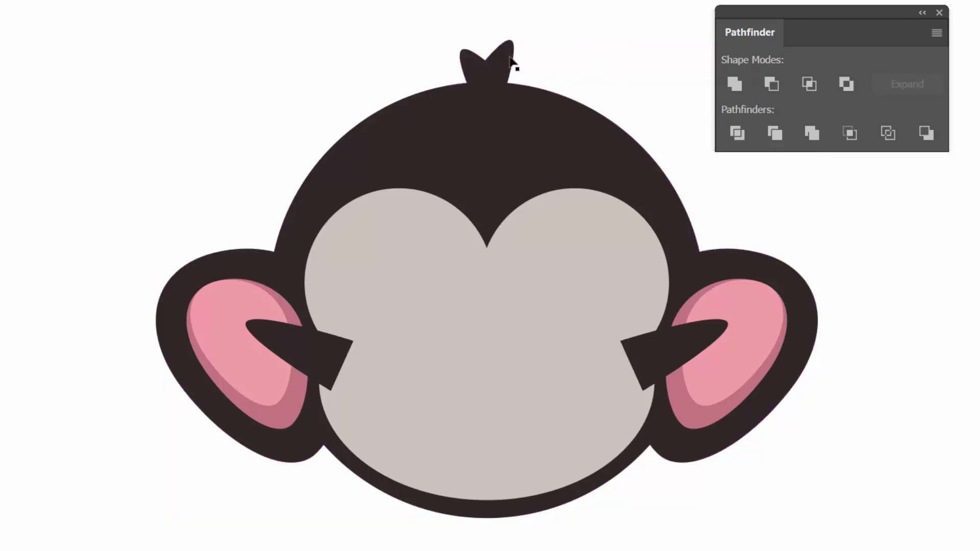
{"action": "left_click", "coordinate": [485, 75]}
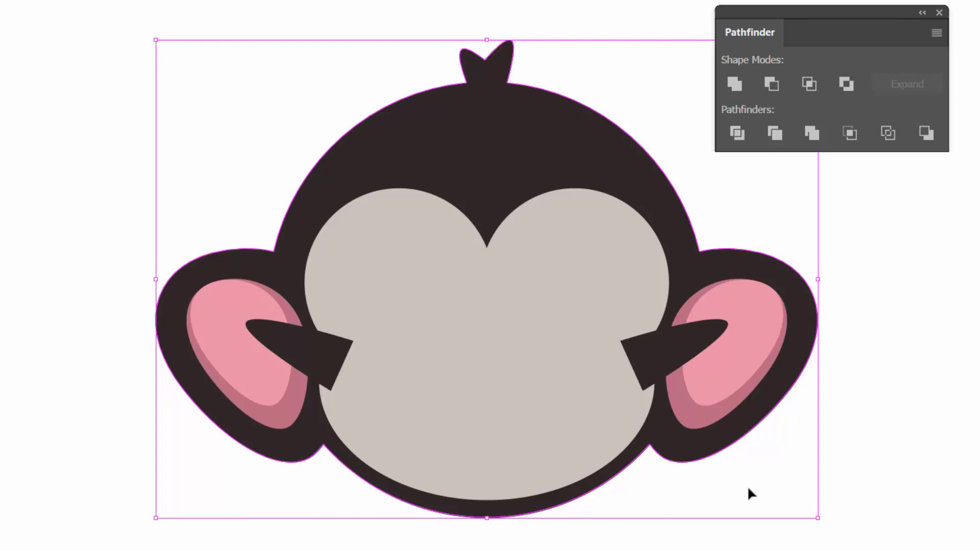
{"action": "left_click", "coordinate": [912, 431]}
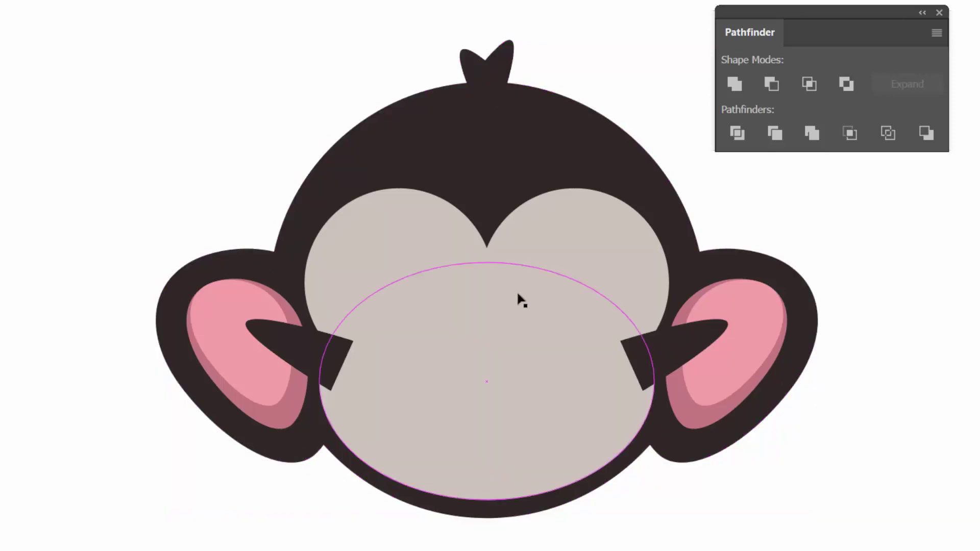
Unite the beige muzzle ellipse and the two beige eye-area circles into a single face shape
{"action": "left_click", "coordinate": [497, 316]}
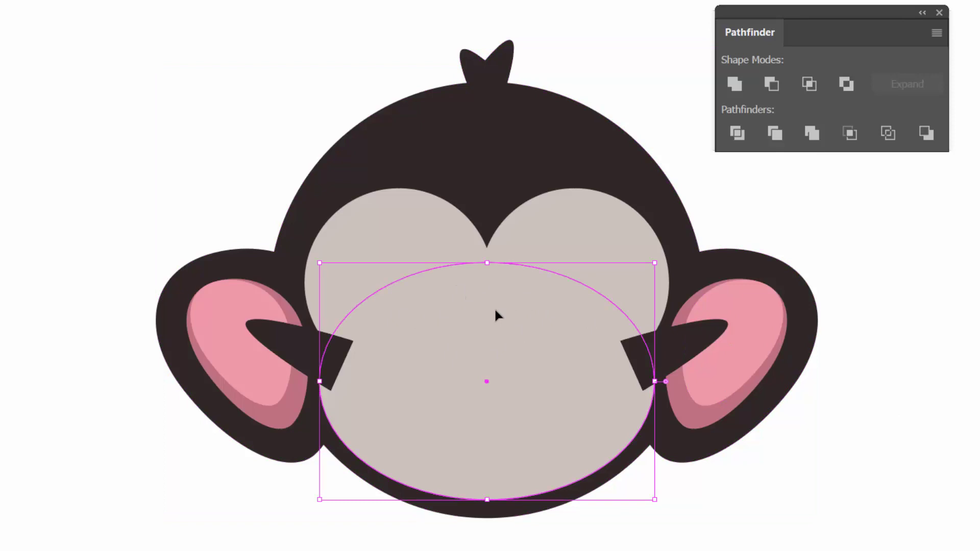
{"action": "left_click", "coordinate": [418, 226], "text": "shift"}
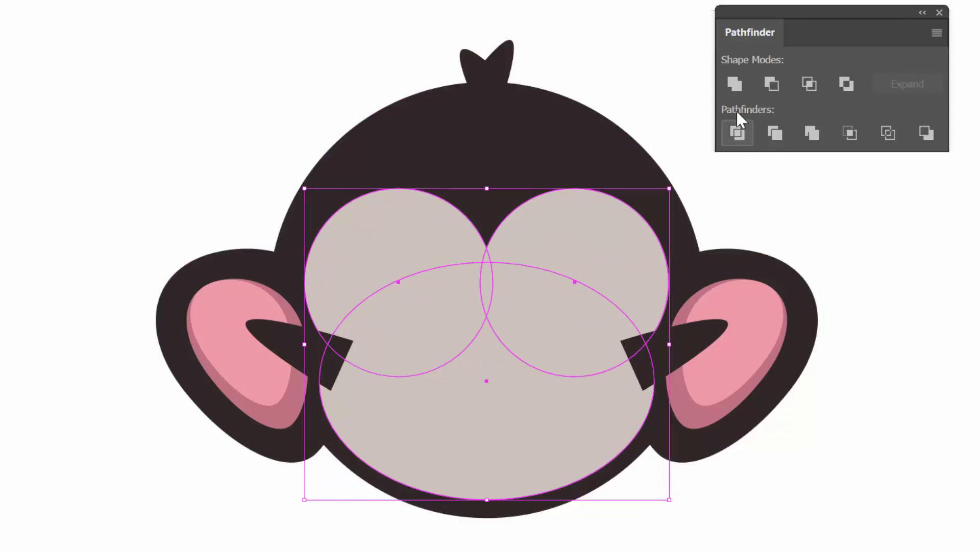
{"action": "left_click", "coordinate": [731, 84]}
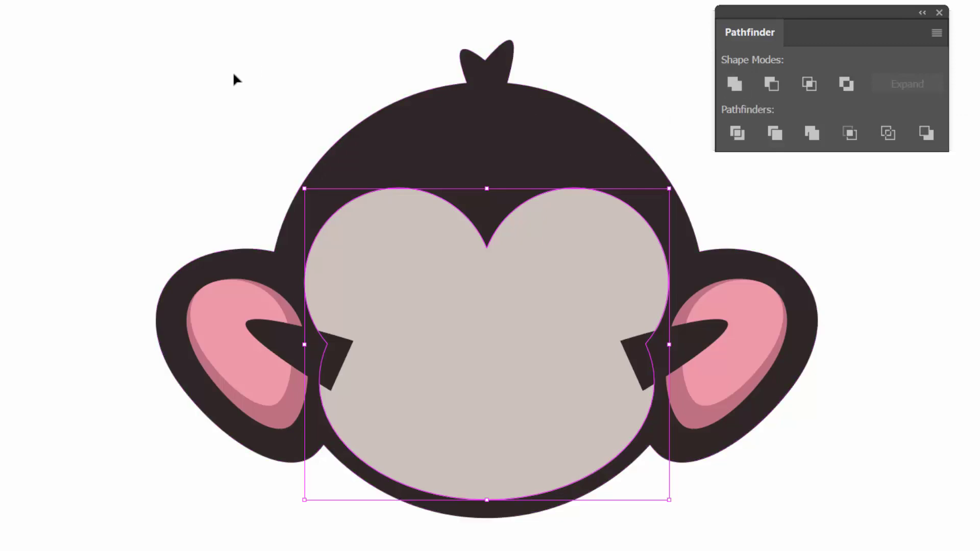
Examine how the left ear's two pink inner shapes, dark outer ear and dark wedge overlap
{"action": "left_click", "coordinate": [219, 139]}
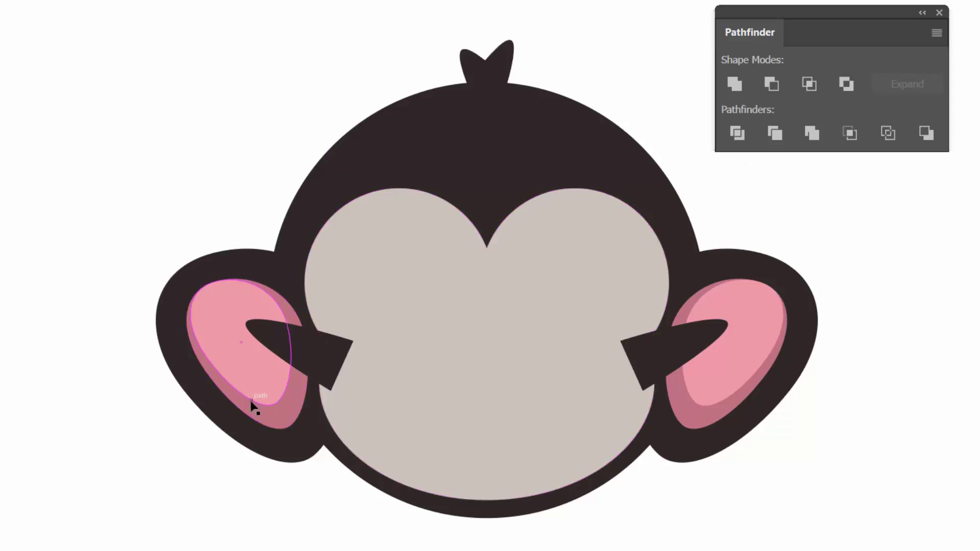
{"action": "key", "text": "z"}
{"action": "left_click_drag", "start_coordinate": [207, 318], "coordinate": [423, 287]}
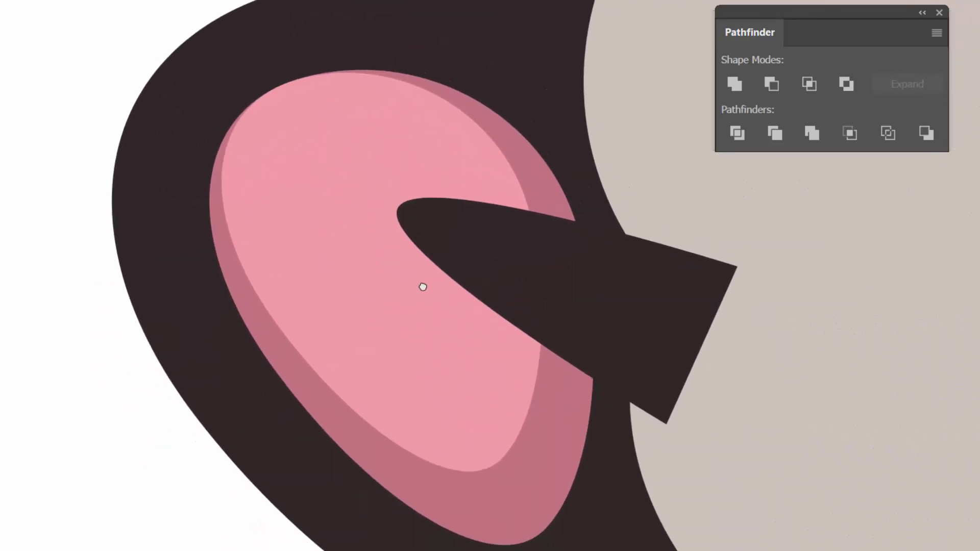
{"action": "key", "text": "v"}
{"action": "left_click", "coordinate": [413, 352]}
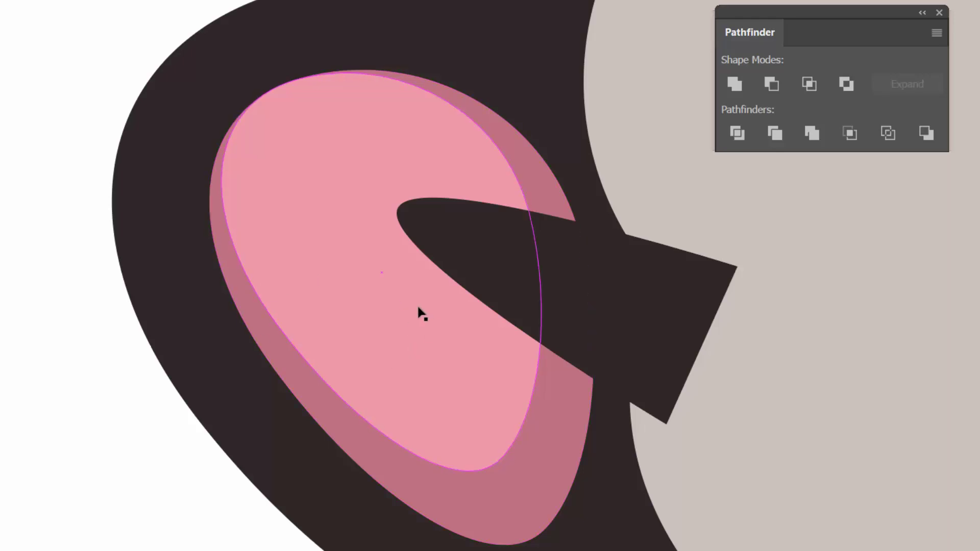
{"action": "left_click", "coordinate": [400, 215]}
{"action": "key", "text": "ctrl+shift+bracketright"}
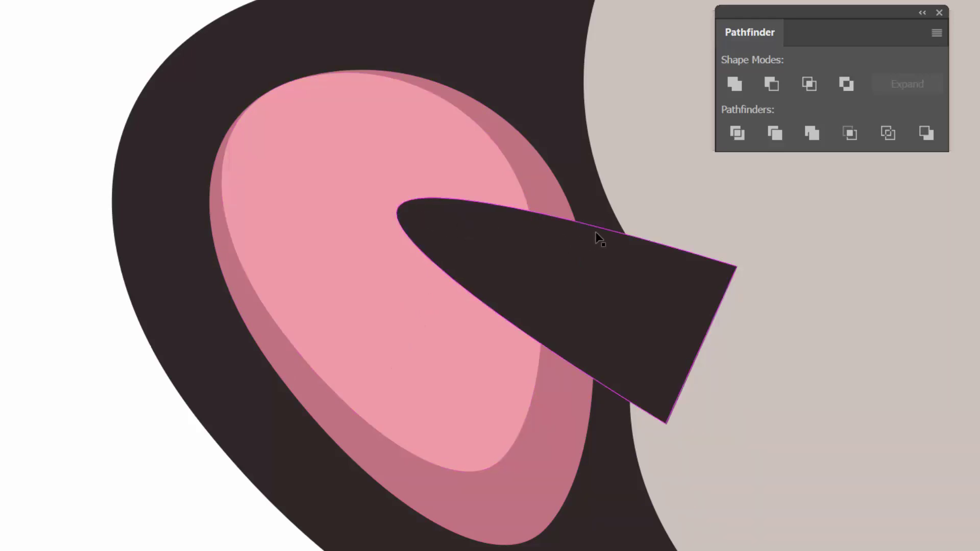
{"action": "left_click", "coordinate": [391, 228]}
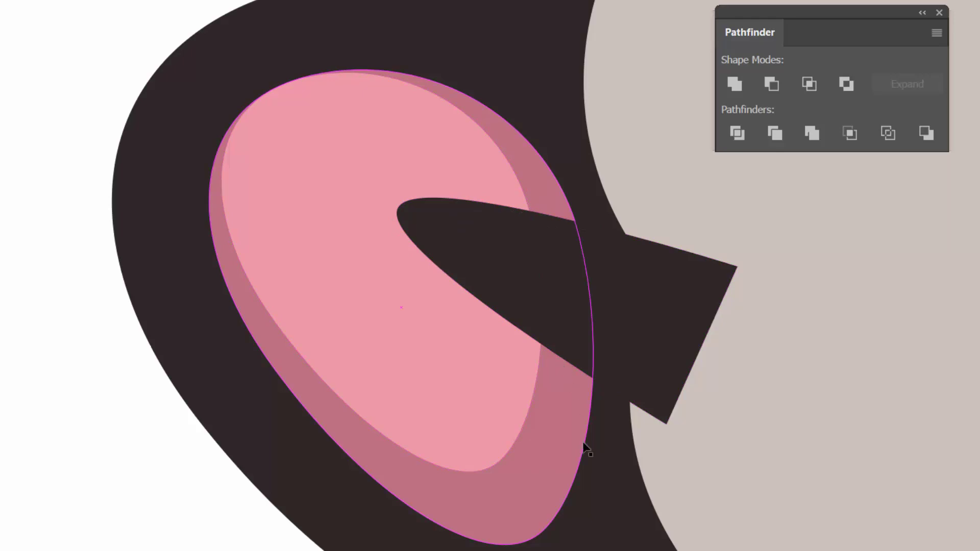
{"action": "left_click", "coordinate": [596, 495]}
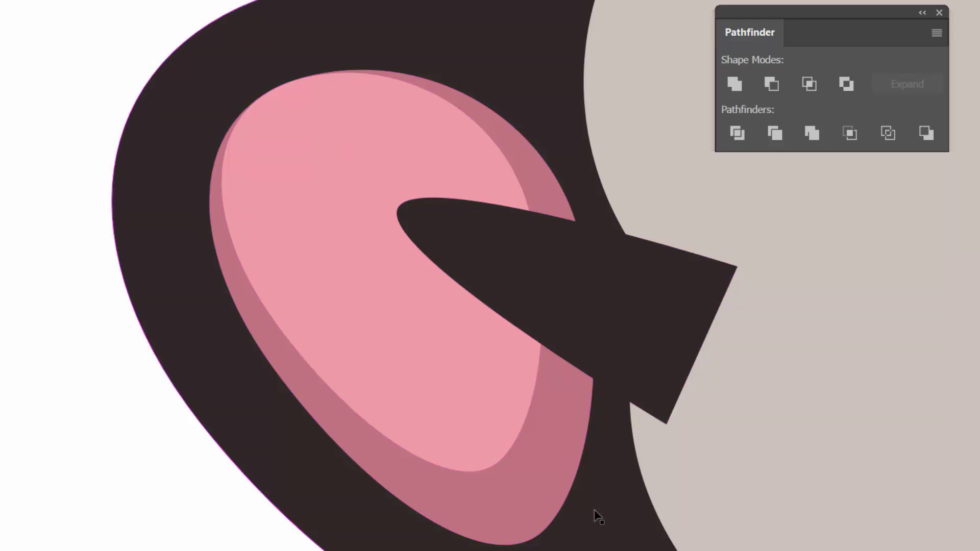
{"action": "left_click", "coordinate": [500, 372]}
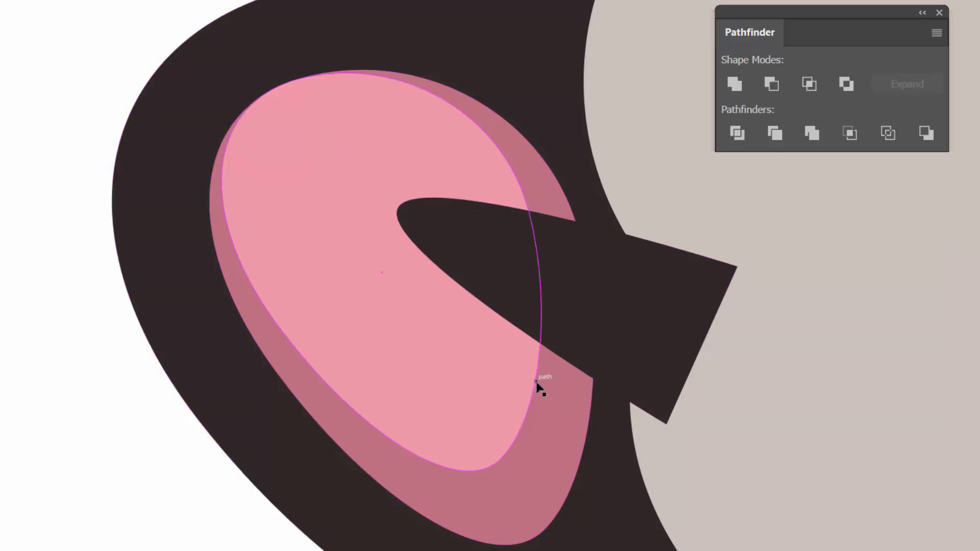
{"action": "left_click", "coordinate": [550, 399]}
{"action": "left_click", "coordinate": [663, 337]}
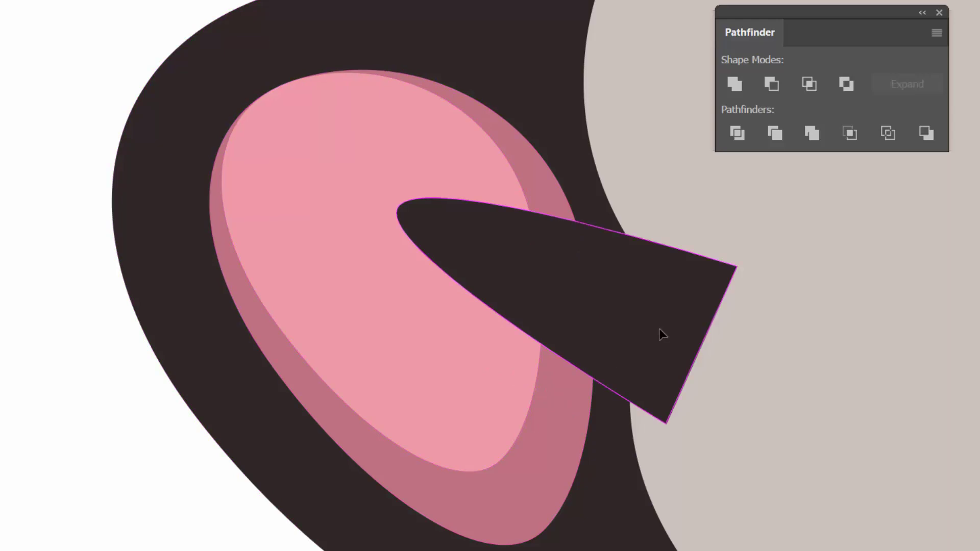
Try to pull the left wedge's upper corner anchor off the beige face into the dark ear area, and undo the move
{"action": "key", "text": "a"}
{"action": "left_click_drag", "start_coordinate": [737, 270], "coordinate": [613, 235]}
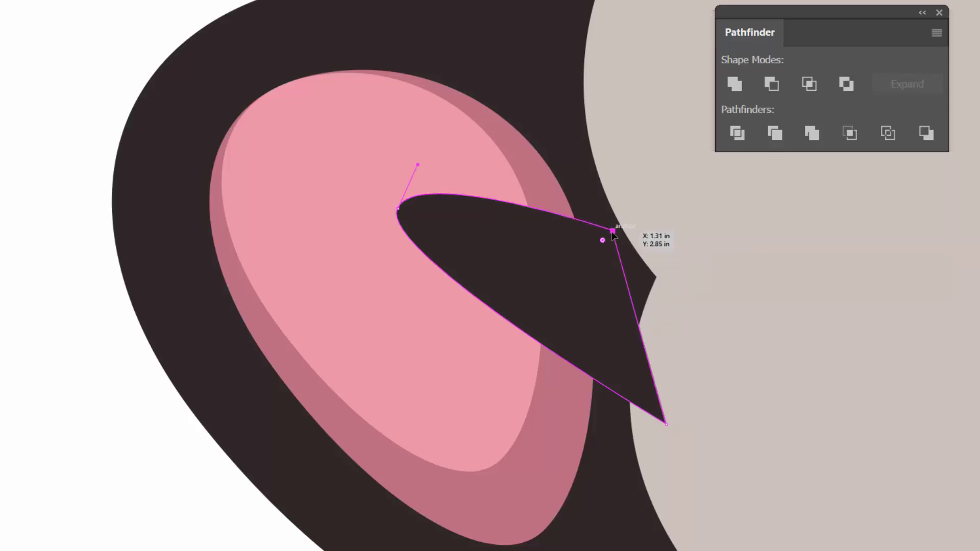
{"action": "key", "text": "v"}
{"action": "key", "text": "ctrl+z"}
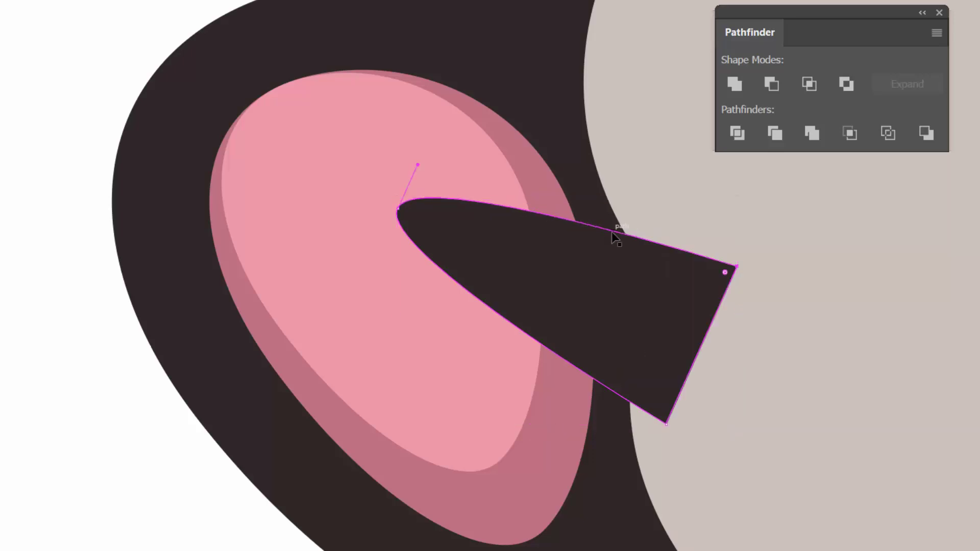
{"action": "left_click", "coordinate": [547, 255]}
{"action": "left_click", "coordinate": [76, 435]}
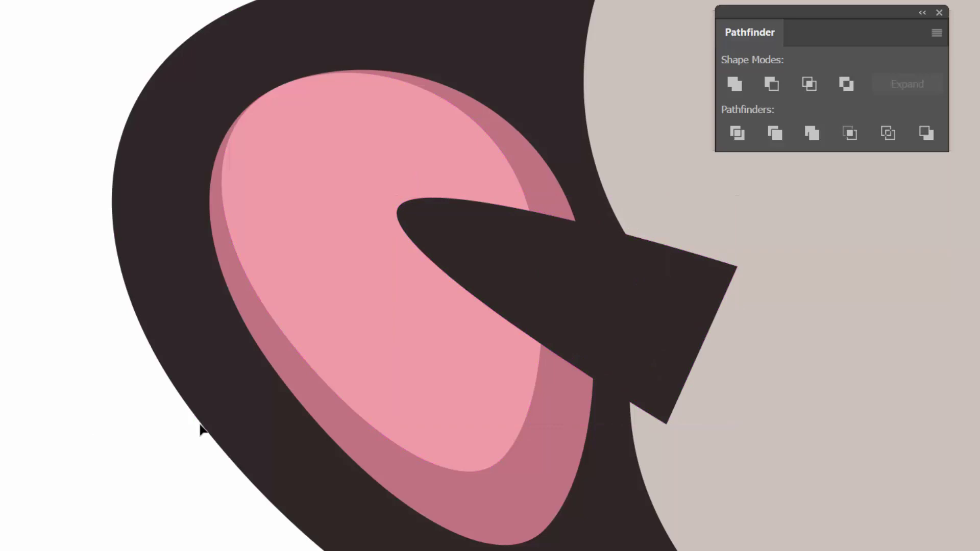
Duplicate the left ear's dark wedge directly in front of itself and fill the copy with magenta
{"action": "left_click", "coordinate": [553, 278]}
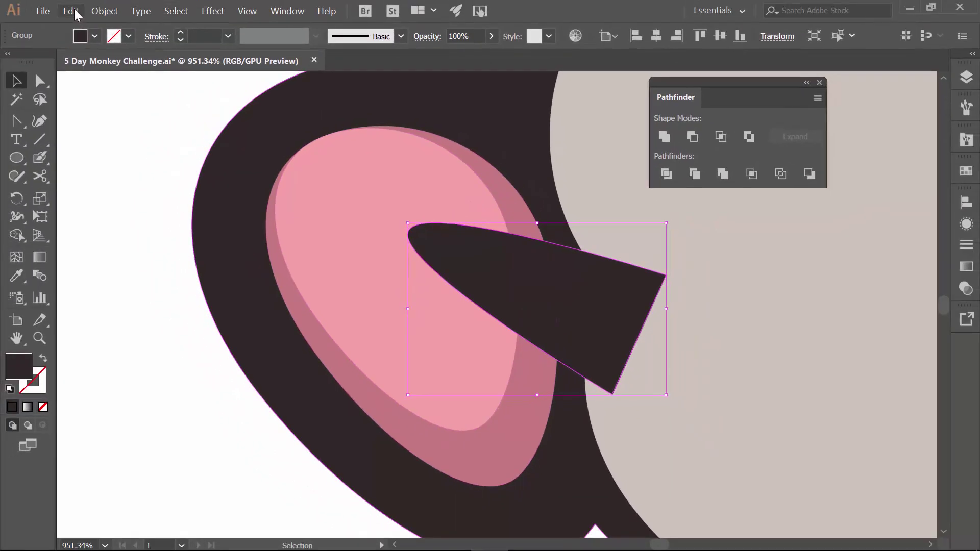
{"action": "left_click", "coordinate": [76, 13]}
{"action": "left_click", "coordinate": [97, 82]}
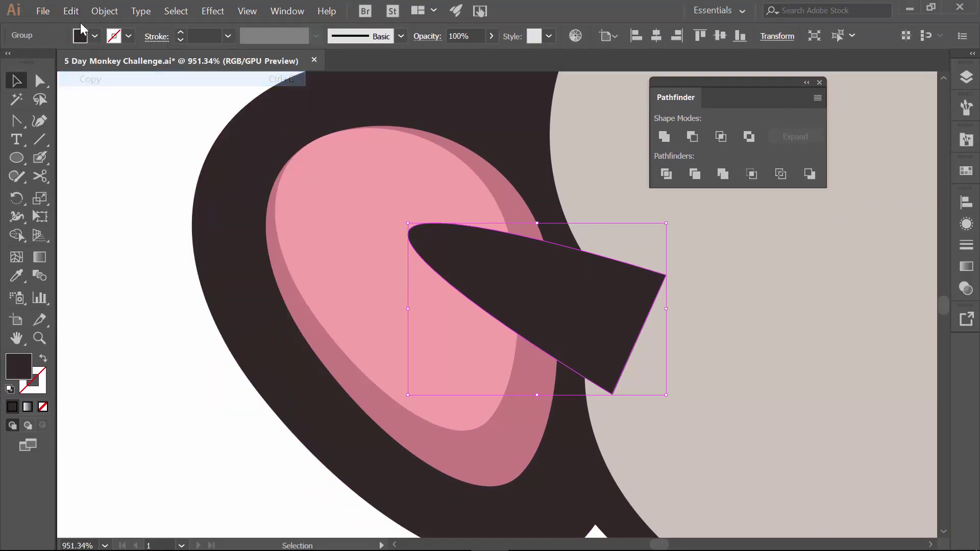
{"action": "left_click", "coordinate": [71, 11]}
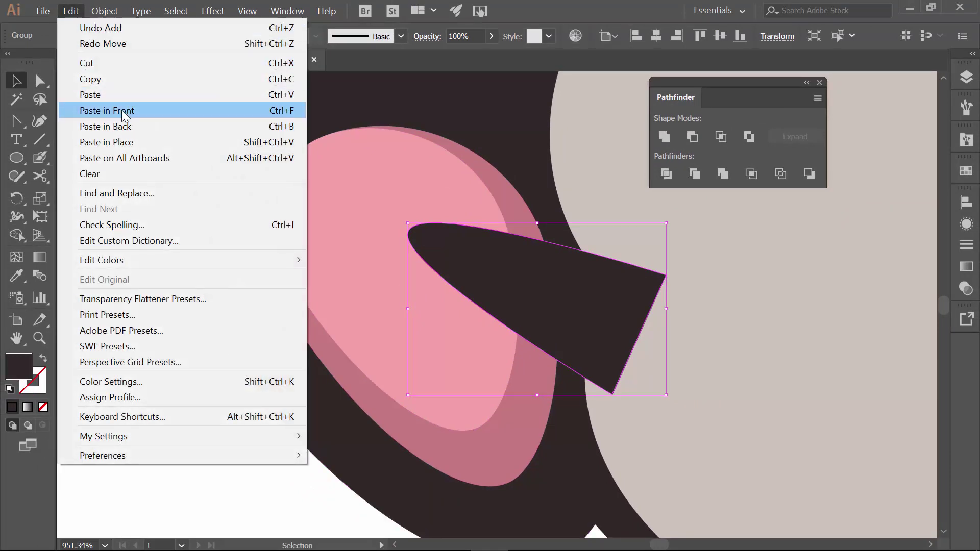
{"action": "left_click", "coordinate": [122, 111]}
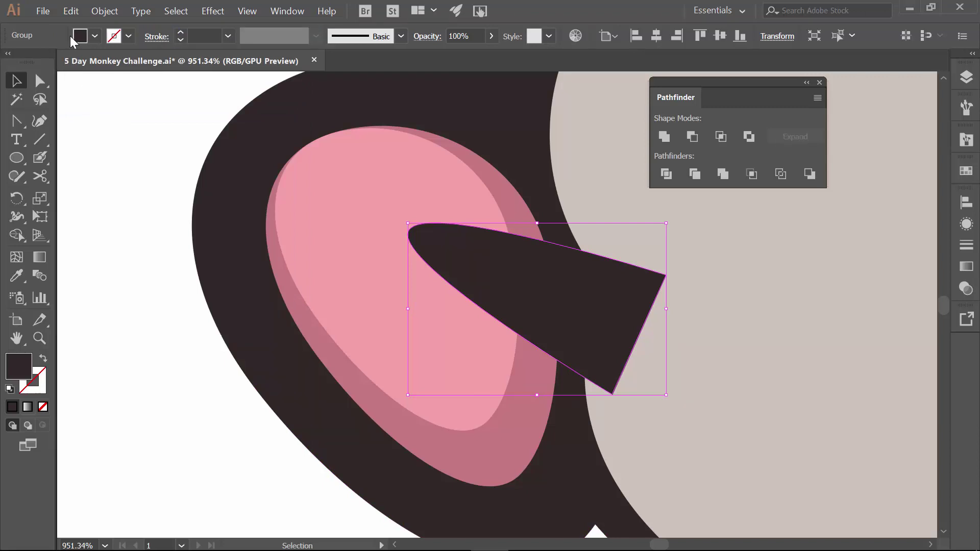
{"action": "left_click", "coordinate": [96, 37]}
{"action": "left_click", "coordinate": [43, 84]}
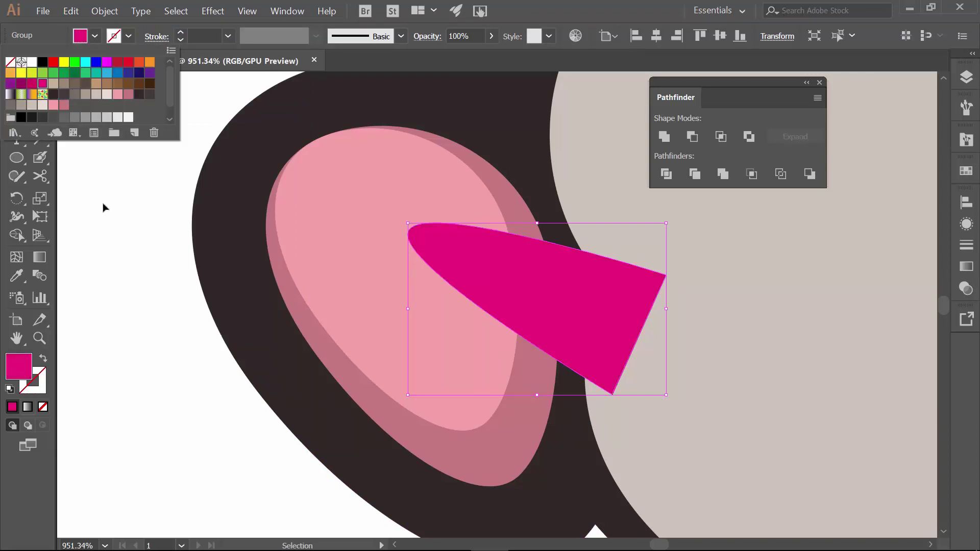
Move the magenta wedge copy aside to reveal the original dark wedge beneath, and undo the move
{"action": "left_click", "coordinate": [470, 256]}
{"action": "left_click_drag", "start_coordinate": [540, 264], "coordinate": [692, 255]}
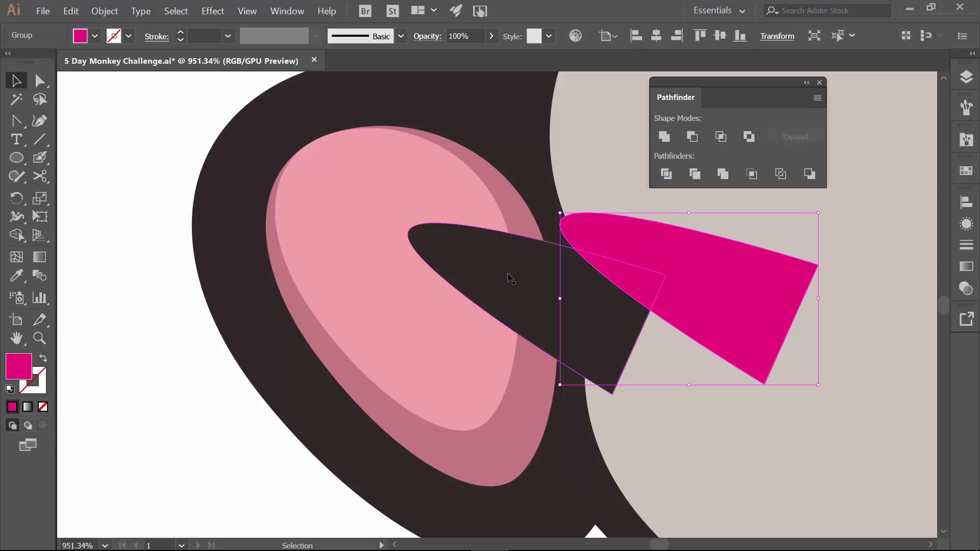
{"action": "key", "text": "ctrl+z"}
Subtract the magenta wedge copy from the left ear's light pink inner shape with Pathfinder Minus Front
{"action": "left_click", "coordinate": [386, 192]}
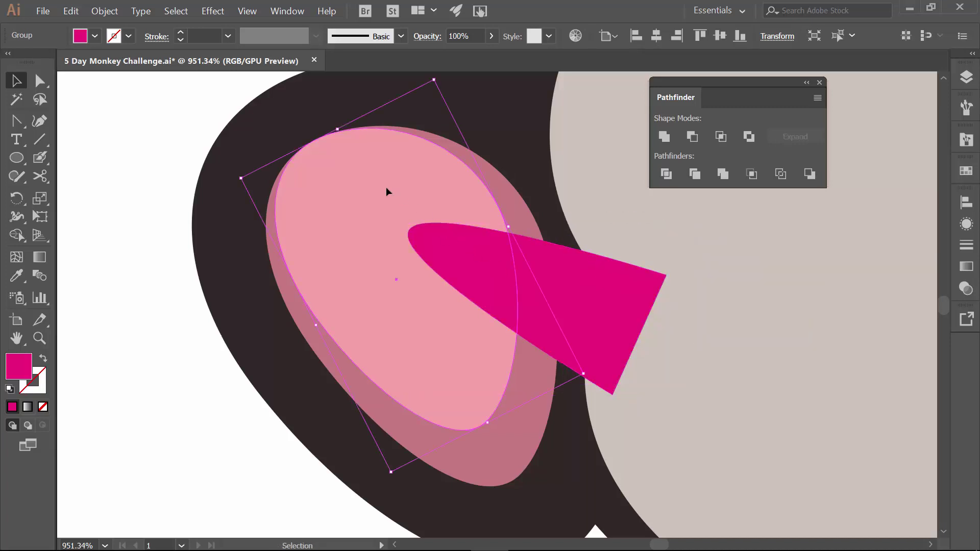
{"action": "left_click", "coordinate": [597, 278], "text": "shift"}
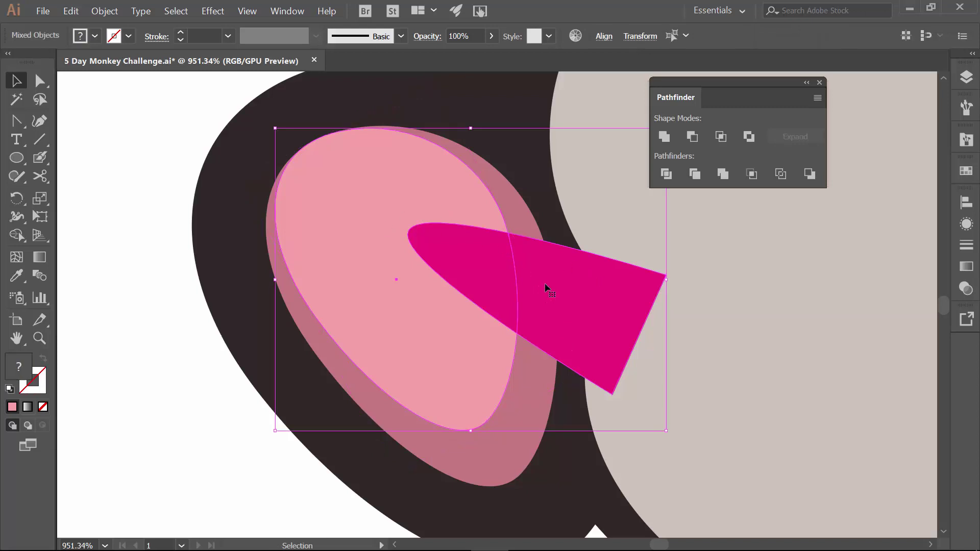
{"action": "left_click", "coordinate": [692, 137]}
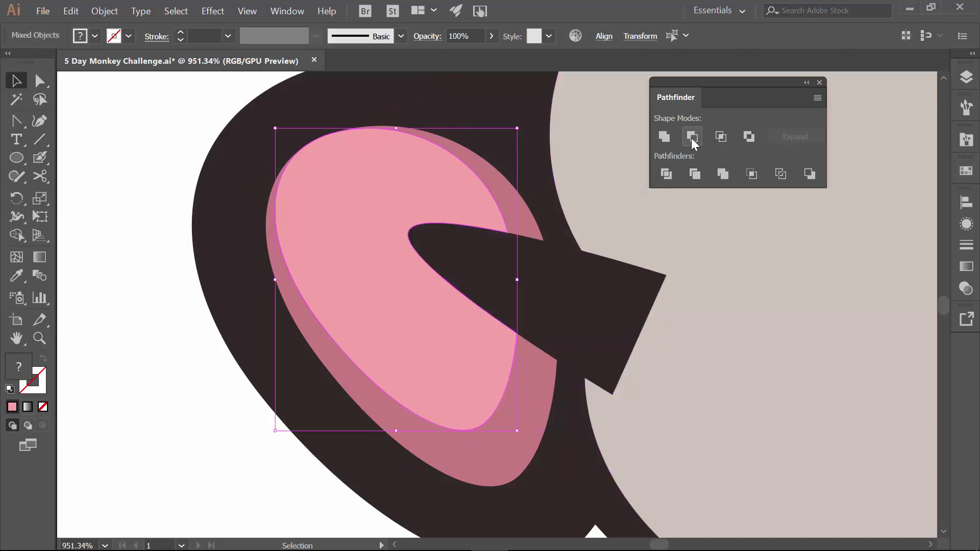
Subtract the original dark wedge from the left ear's darker pink inner shape with Minus Front, and clear the selection
{"action": "left_click", "coordinate": [526, 294]}
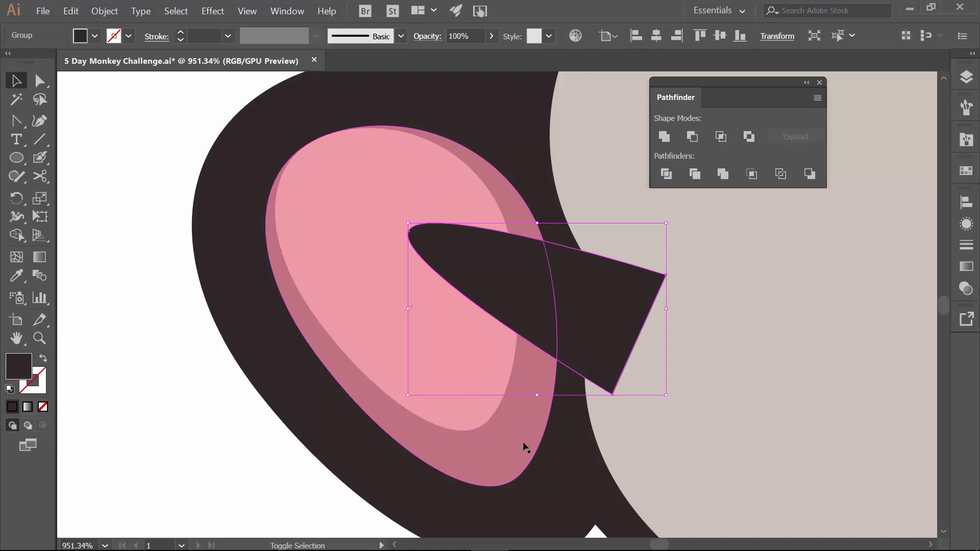
{"action": "left_click", "coordinate": [500, 452], "text": "shift"}
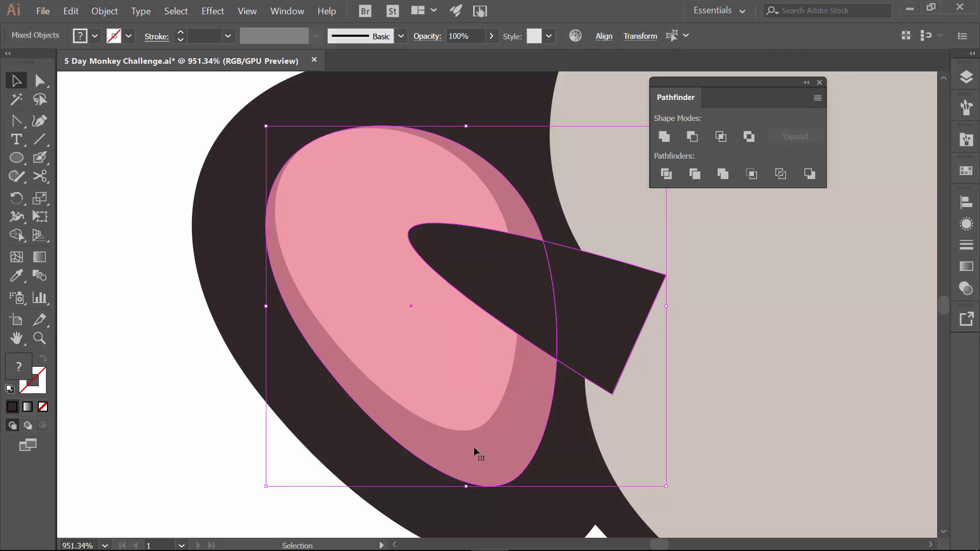
{"action": "left_click", "coordinate": [692, 137]}
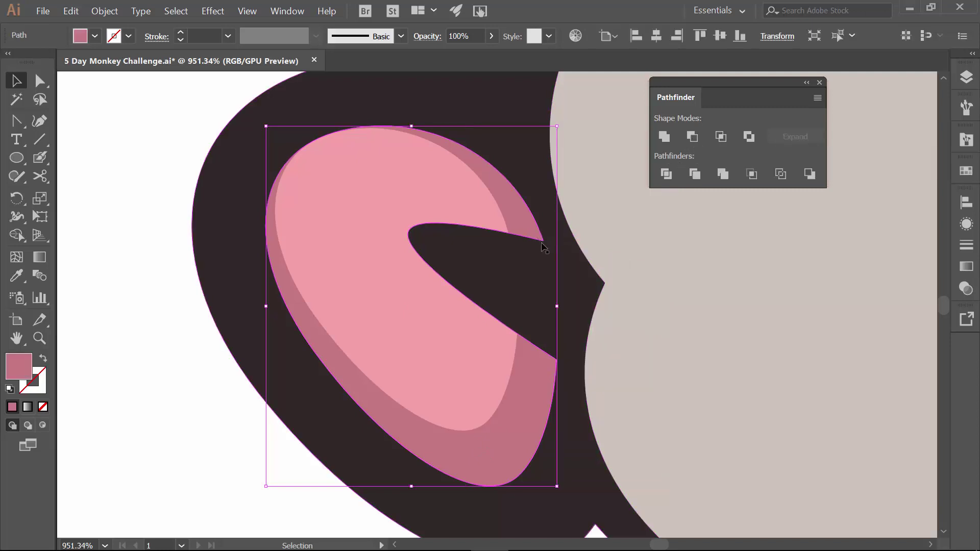
{"action": "left_click", "coordinate": [187, 397]}
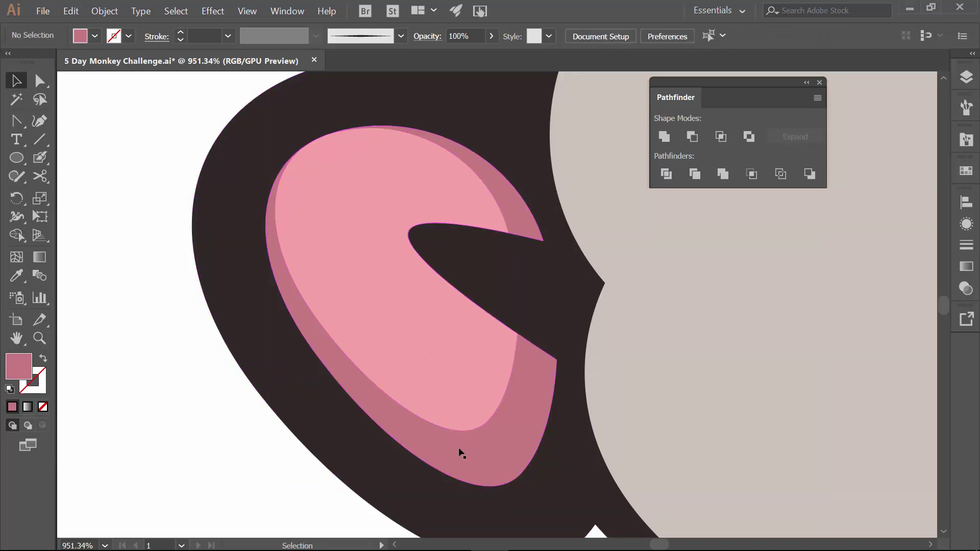
Duplicate the right ear's dark wedge directly in front of itself
{"action": "left_click_drag", "start_coordinate": [746, 341], "coordinate": [258, 302]}
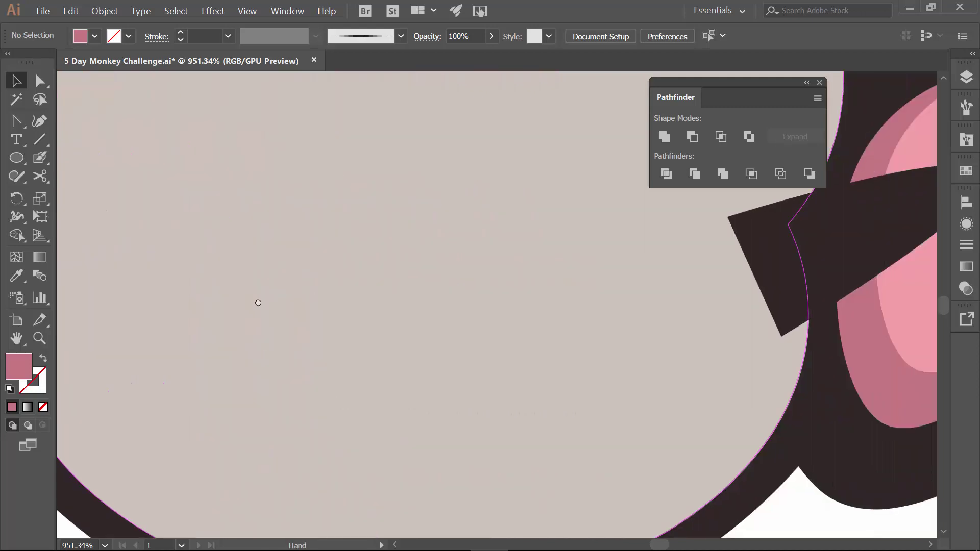
{"action": "left_click_drag", "start_coordinate": [637, 294], "coordinate": [203, 367]}
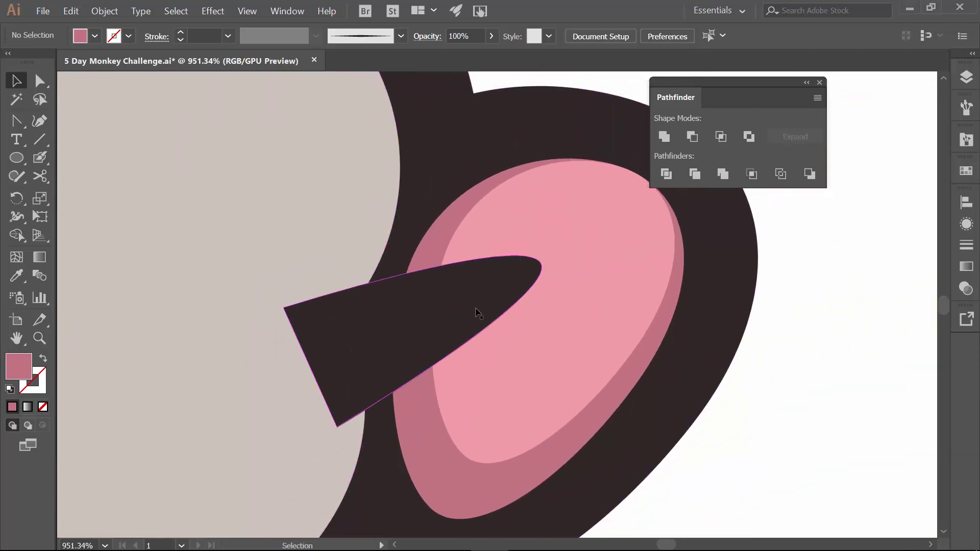
{"action": "left_click", "coordinate": [479, 312]}
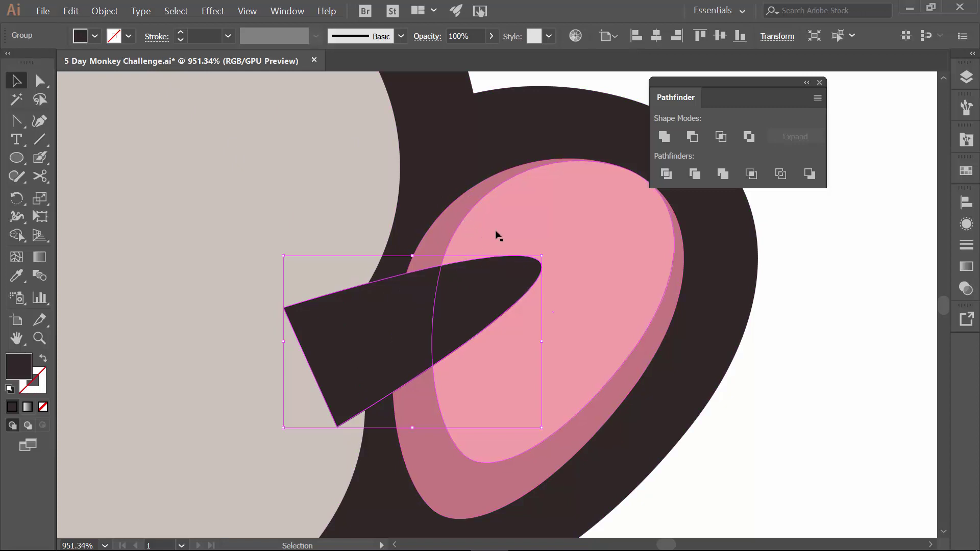
{"action": "left_click", "coordinate": [68, 11]}
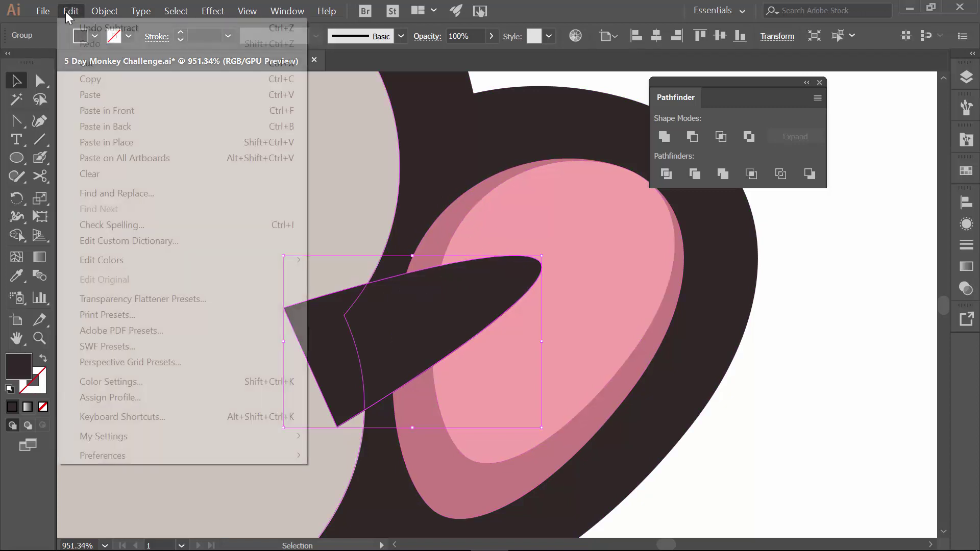
{"action": "left_click", "coordinate": [102, 81]}
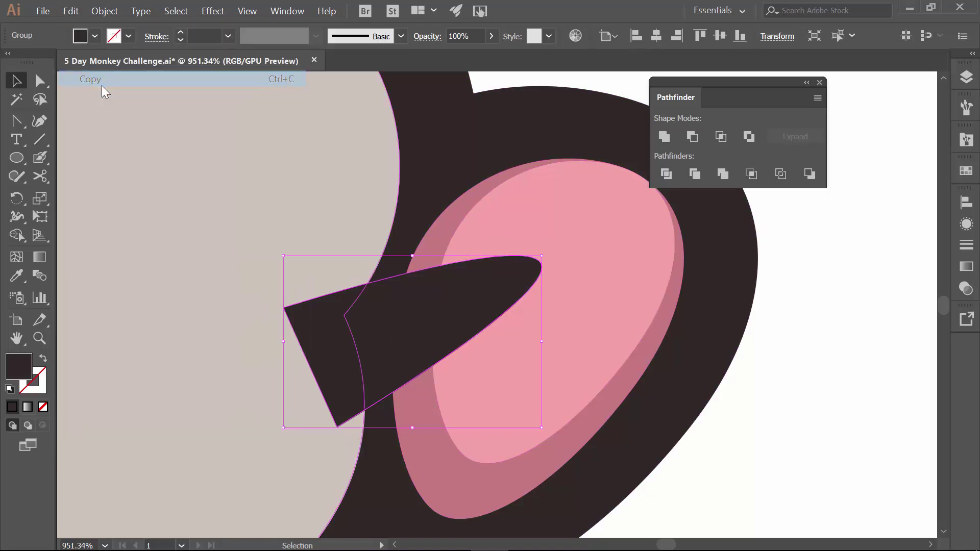
{"action": "left_click", "coordinate": [70, 11]}
{"action": "left_click", "coordinate": [113, 109]}
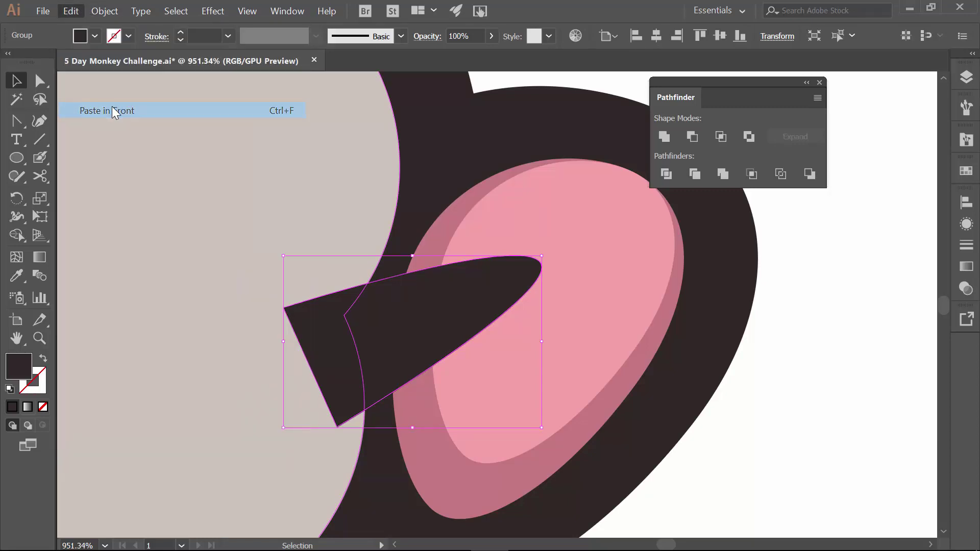
Move the right ear's wedge copy aside to check the duplicate, and undo the move
{"action": "left_click", "coordinate": [820, 388]}
{"action": "left_click_drag", "start_coordinate": [449, 303], "coordinate": [329, 240]}
{"action": "key", "text": "ctrl+z"}
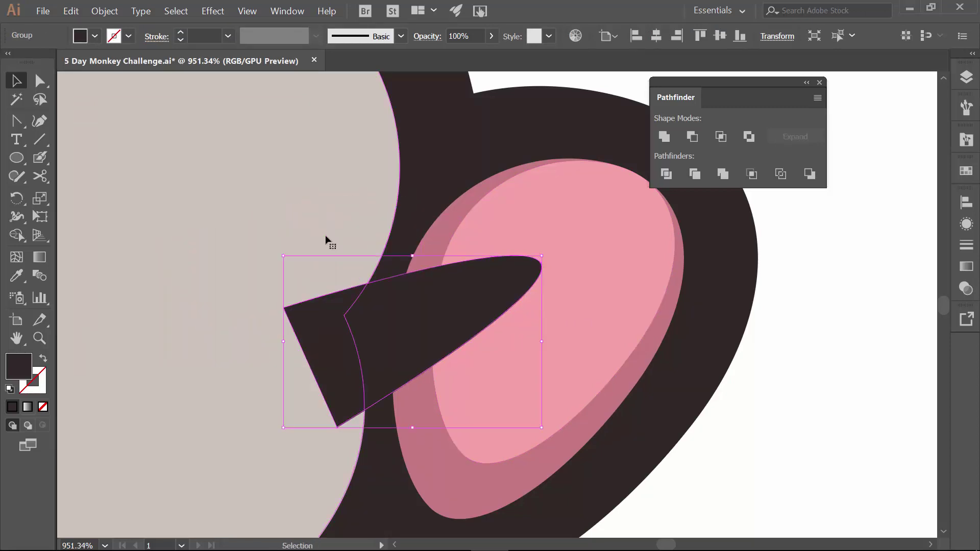
Subtract the wedge copy from the right ear's light pink inner shape with Pathfinder Minus Front
{"action": "left_click", "coordinate": [578, 235], "text": "shift"}
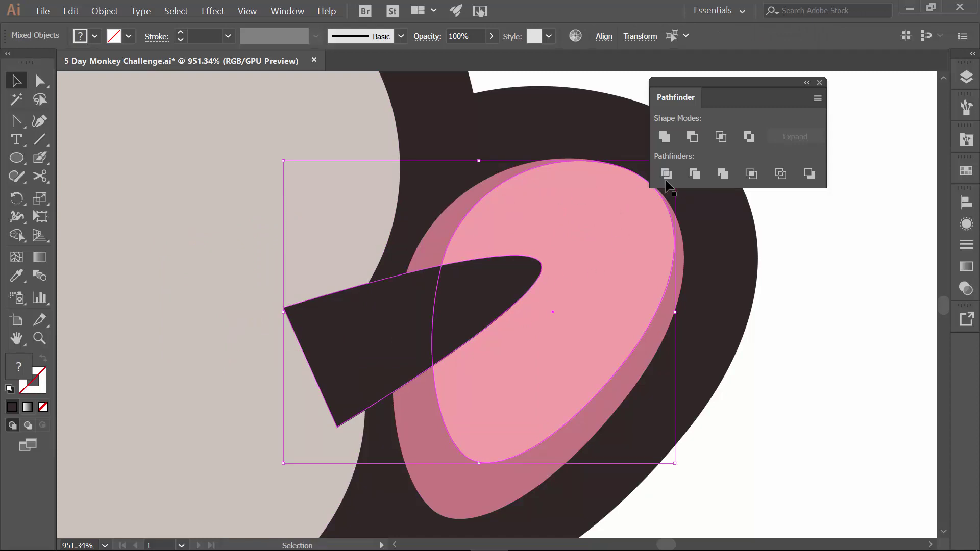
{"action": "left_click", "coordinate": [692, 136]}
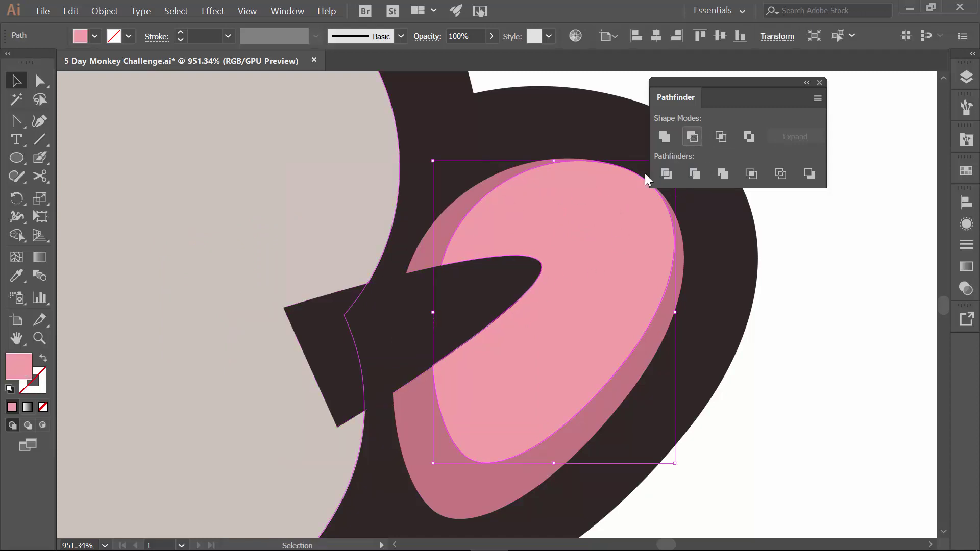
Subtract the original dark wedge from the right ear's darker pink inner shape with Minus Front, and clear the selection
{"action": "left_click", "coordinate": [422, 322]}
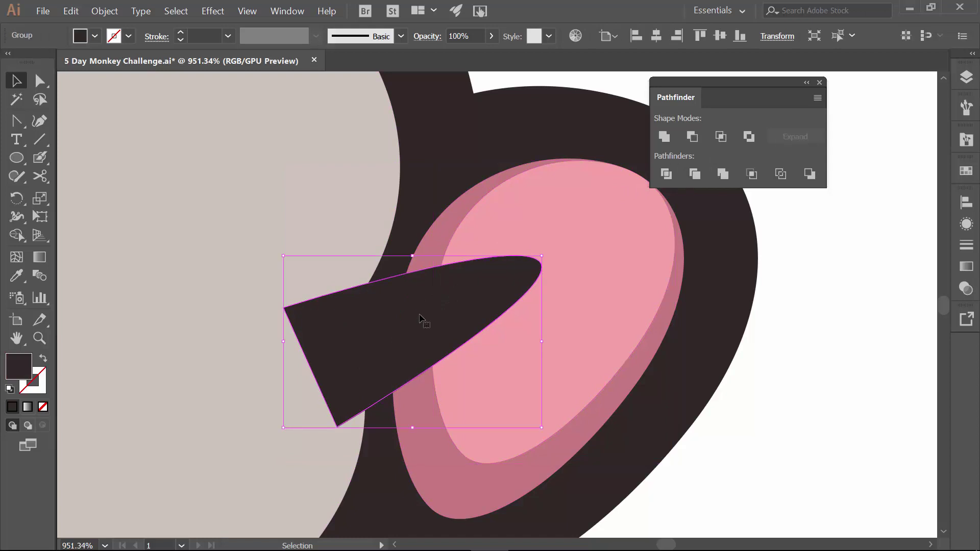
{"action": "left_click", "coordinate": [455, 477], "text": "shift"}
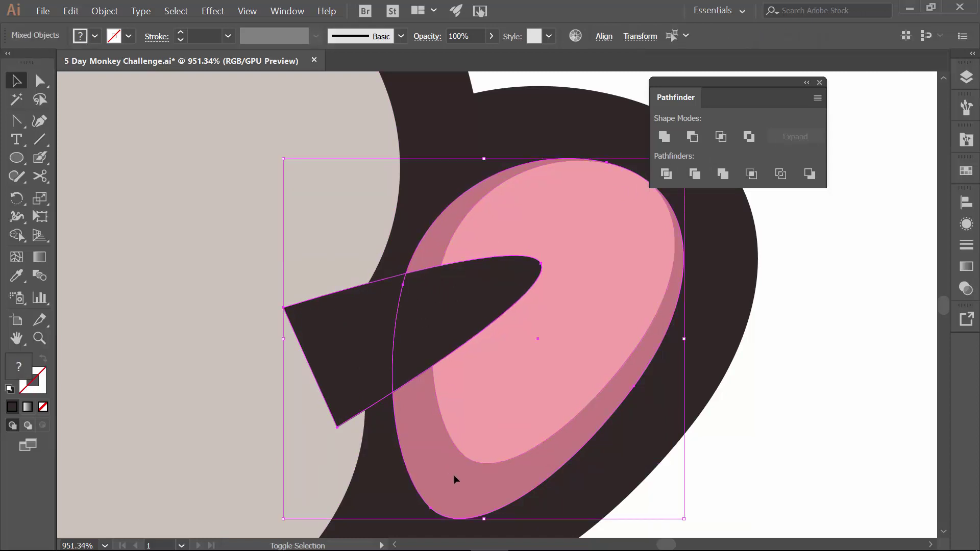
{"action": "left_click", "coordinate": [693, 136]}
{"action": "left_click", "coordinate": [798, 338]}
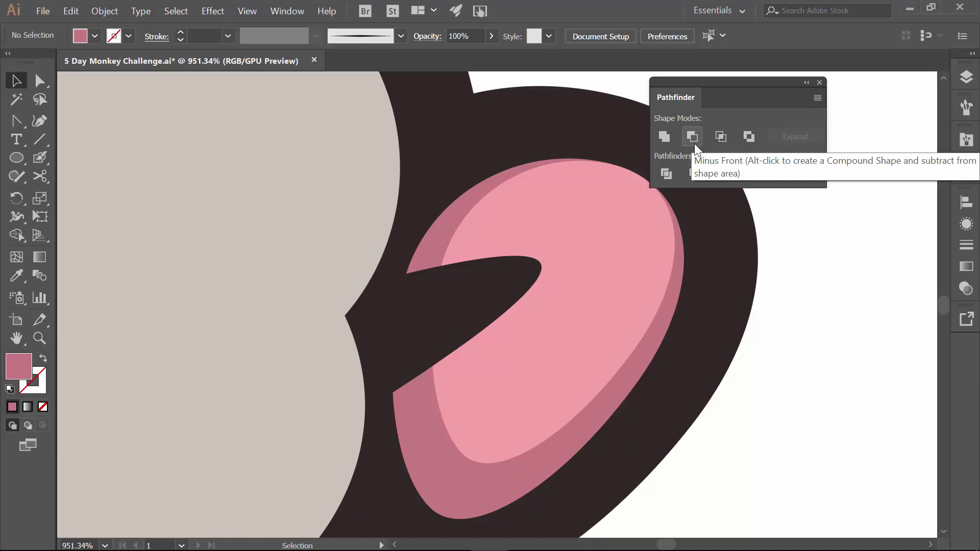
Give the united dark head-and-ears shape a light beige stroke colour from the swatches
{"action": "key", "text": "ctrl+0"}
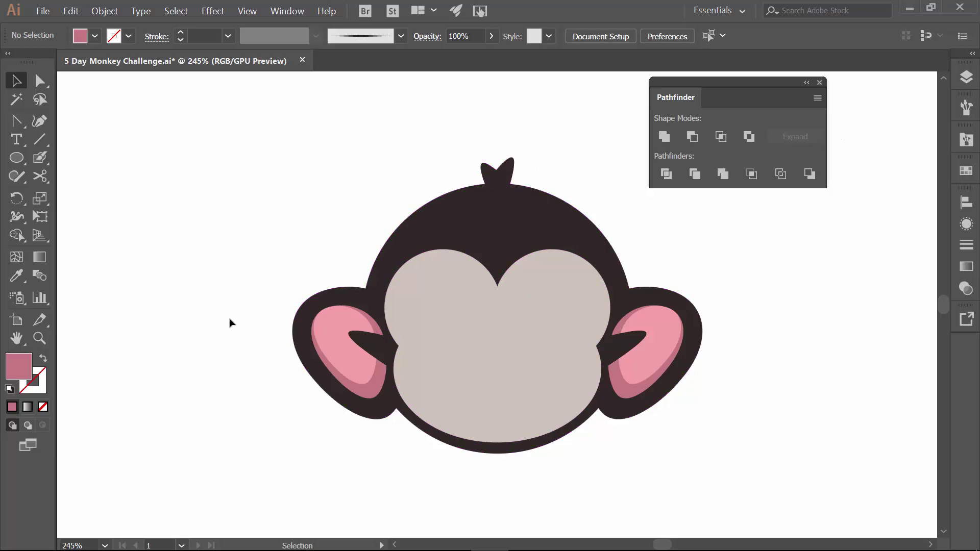
{"action": "left_click", "coordinate": [511, 203]}
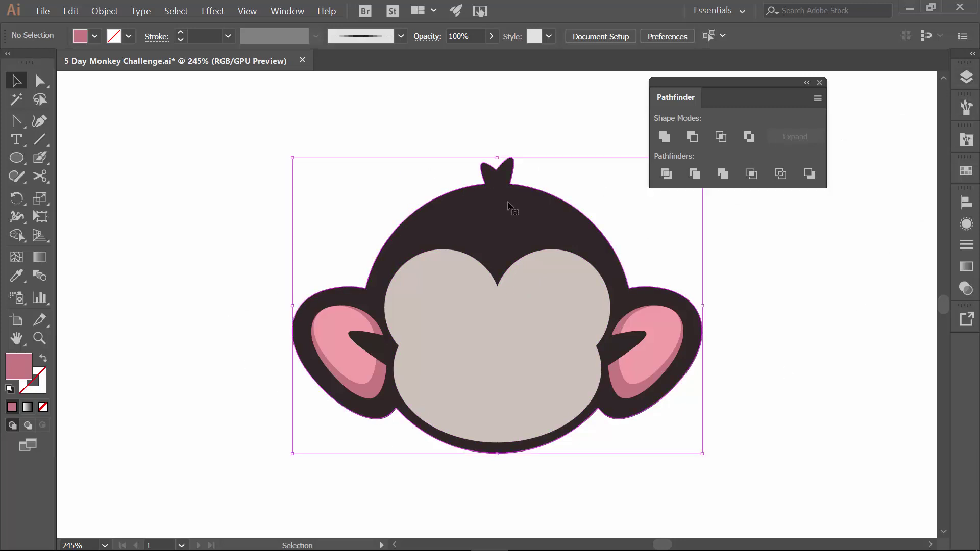
{"action": "left_click", "coordinate": [128, 36]}
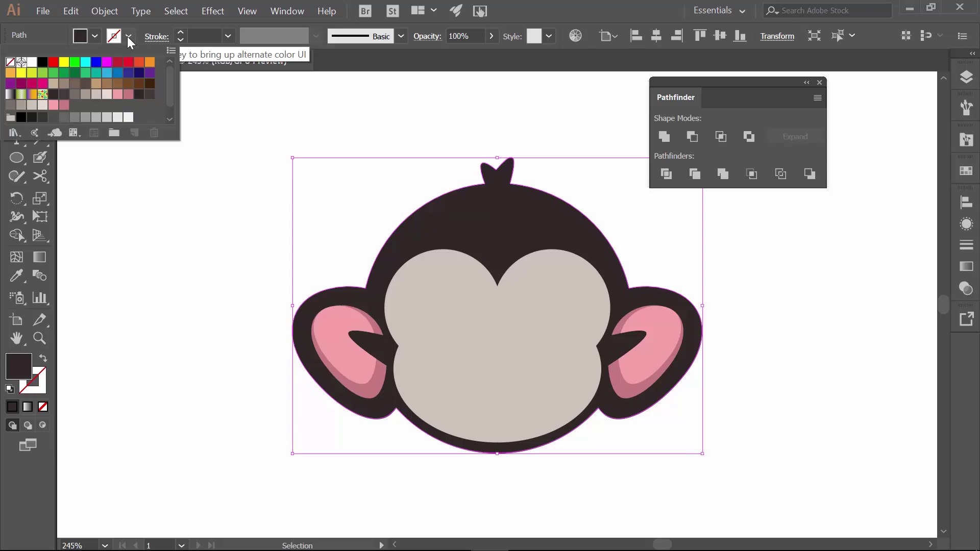
{"action": "left_click", "coordinate": [108, 97]}
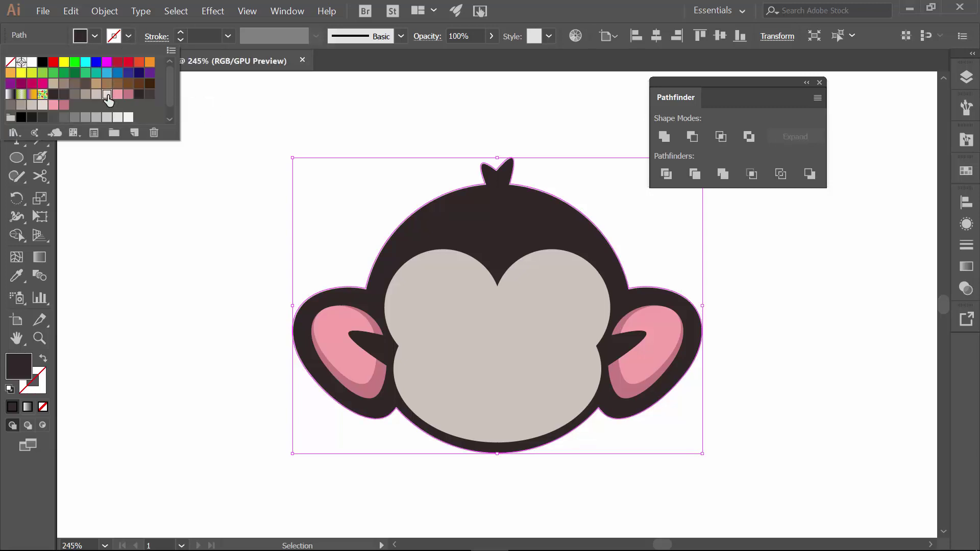
Set the stroke weight of the dark head shape to 5 pt
{"action": "left_click", "coordinate": [181, 32]}
{"action": "left_click", "coordinate": [180, 32]}
{"action": "left_click", "coordinate": [180, 33]}
{"action": "left_click", "coordinate": [181, 33]}
{"action": "left_click", "coordinate": [180, 33]}
{"action": "left_click", "coordinate": [181, 33]}
{"action": "left_click", "coordinate": [180, 33]}
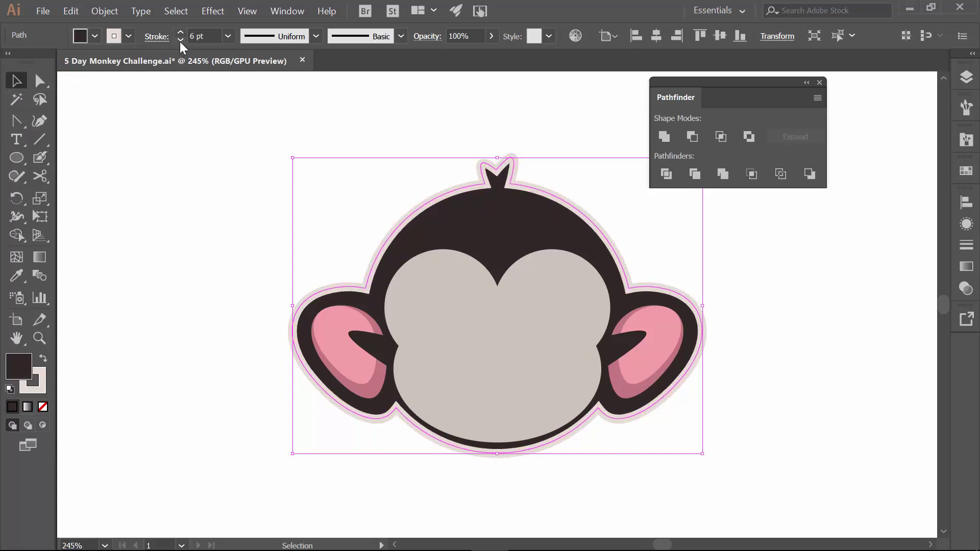
{"action": "left_click", "coordinate": [180, 42]}
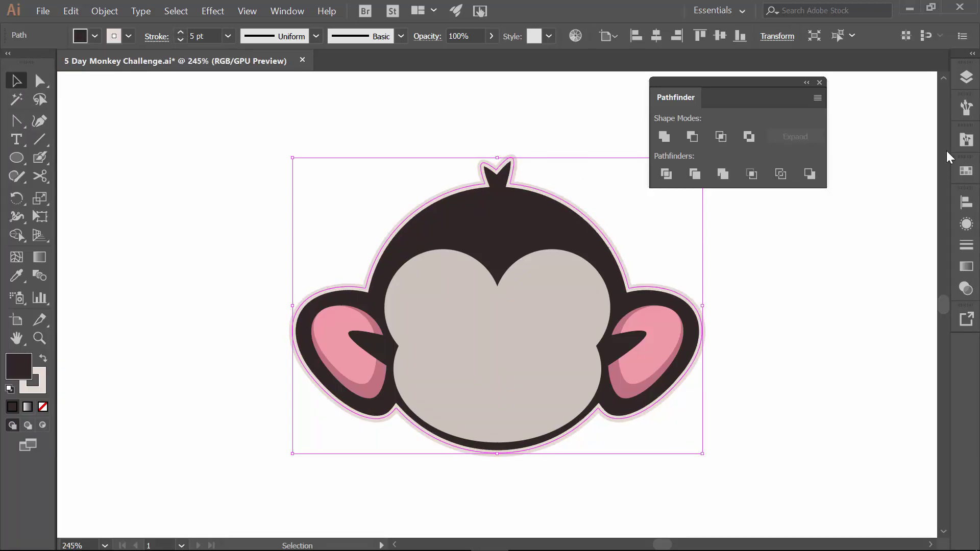
Align the head shape's beige stroke to the outside of its path, and put the stroke settings away
{"action": "left_click", "coordinate": [966, 246]}
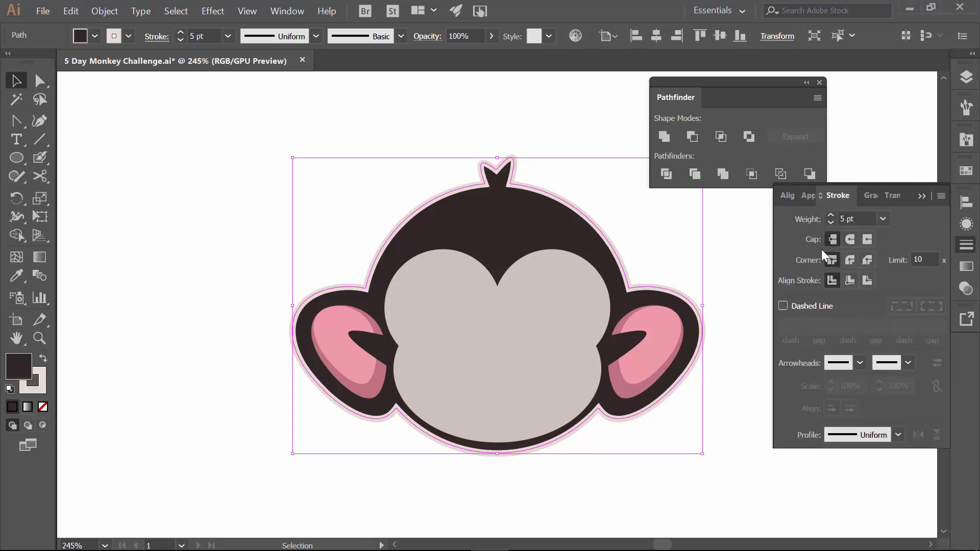
{"action": "left_click", "coordinate": [941, 197]}
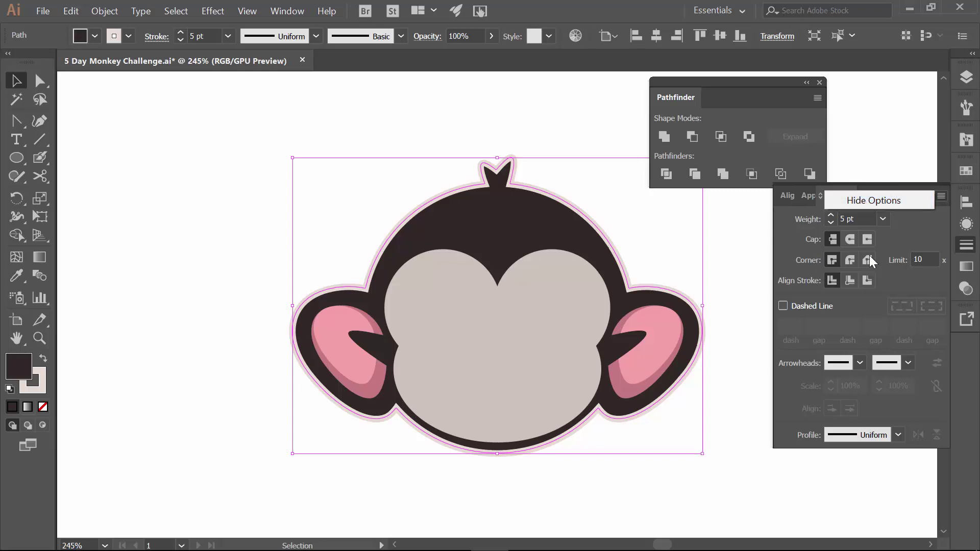
{"action": "left_click", "coordinate": [884, 282]}
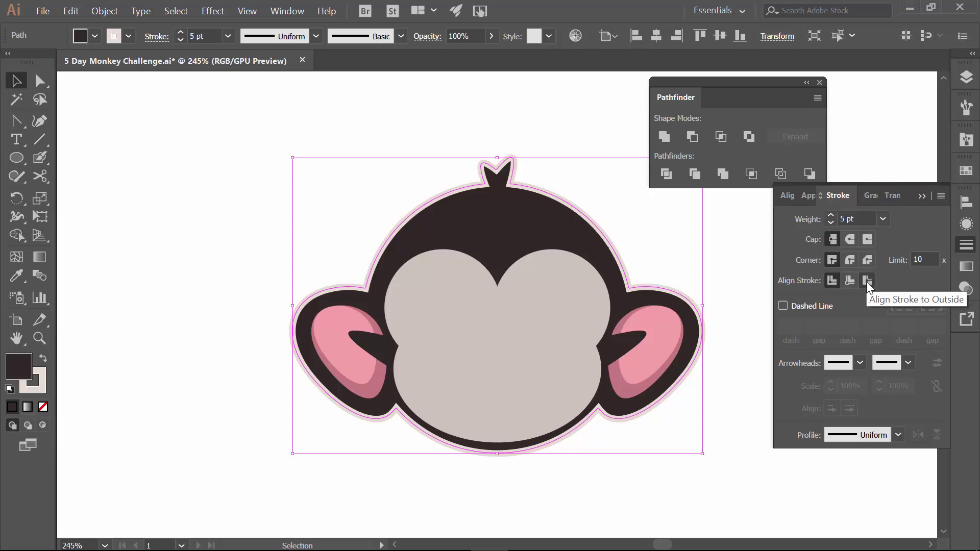
{"action": "left_click", "coordinate": [866, 281]}
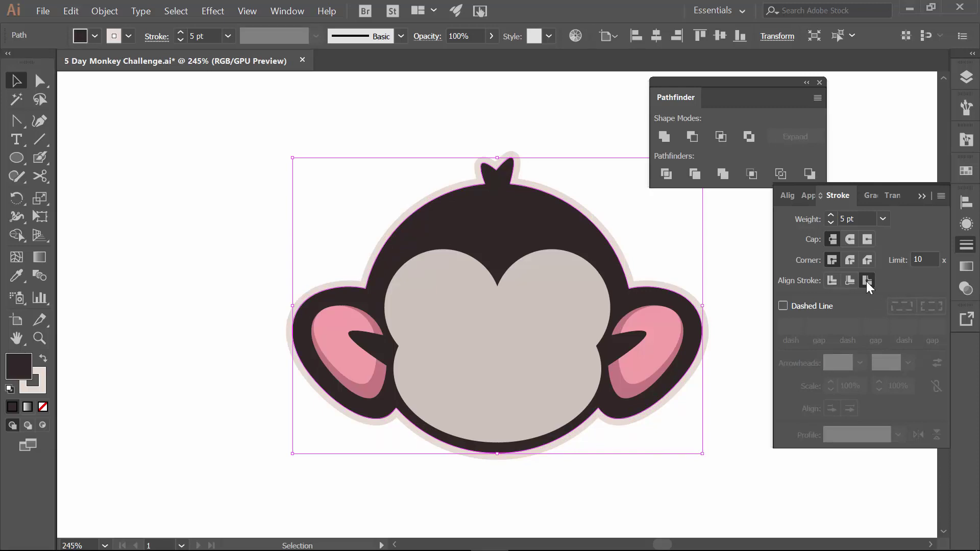
{"action": "left_click", "coordinate": [922, 196]}
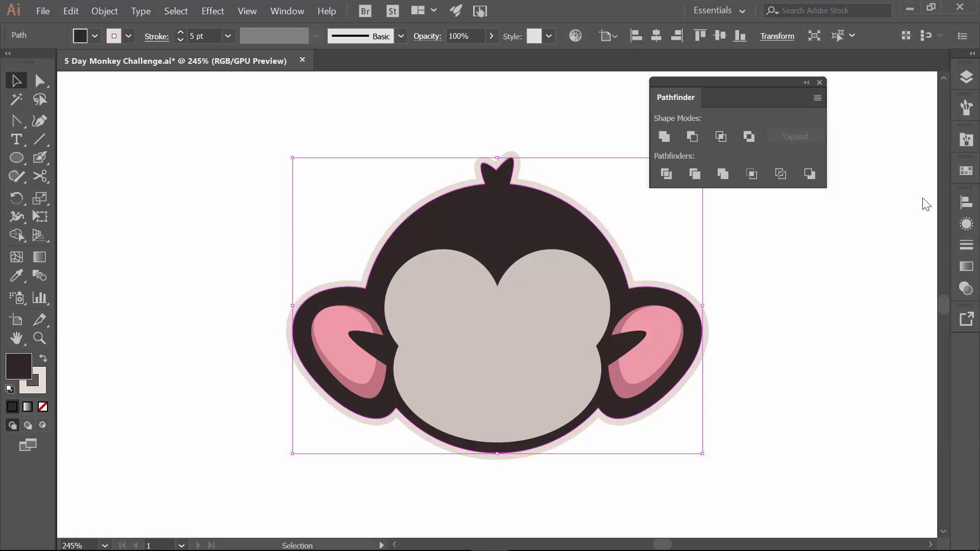
Lock the Shapes layer and show the Features layer
{"action": "left_click", "coordinate": [967, 77]}
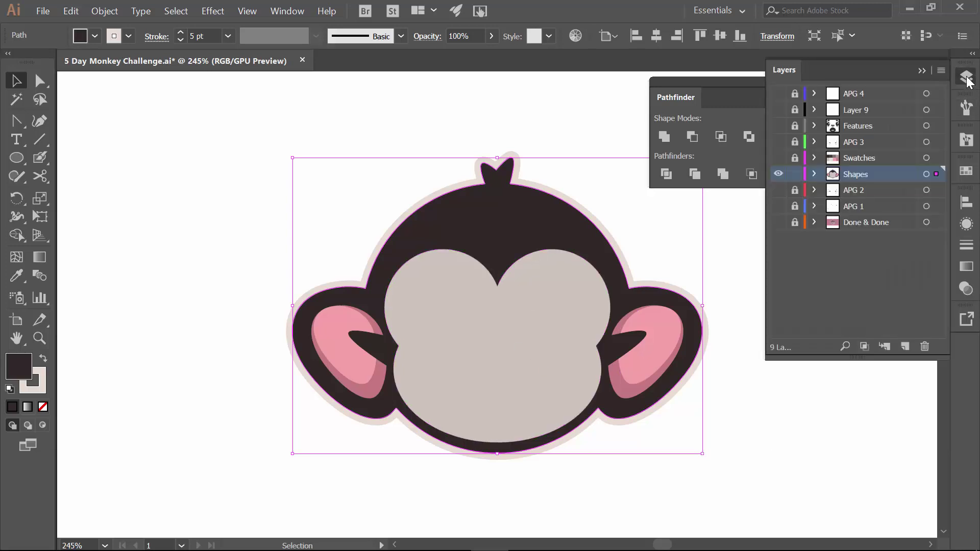
{"action": "left_click", "coordinate": [794, 174]}
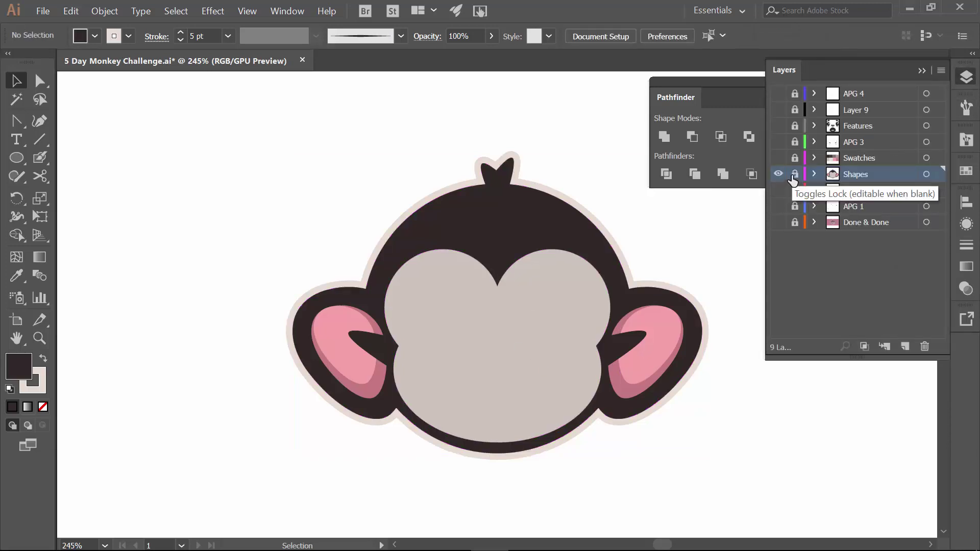
{"action": "left_click", "coordinate": [779, 126]}
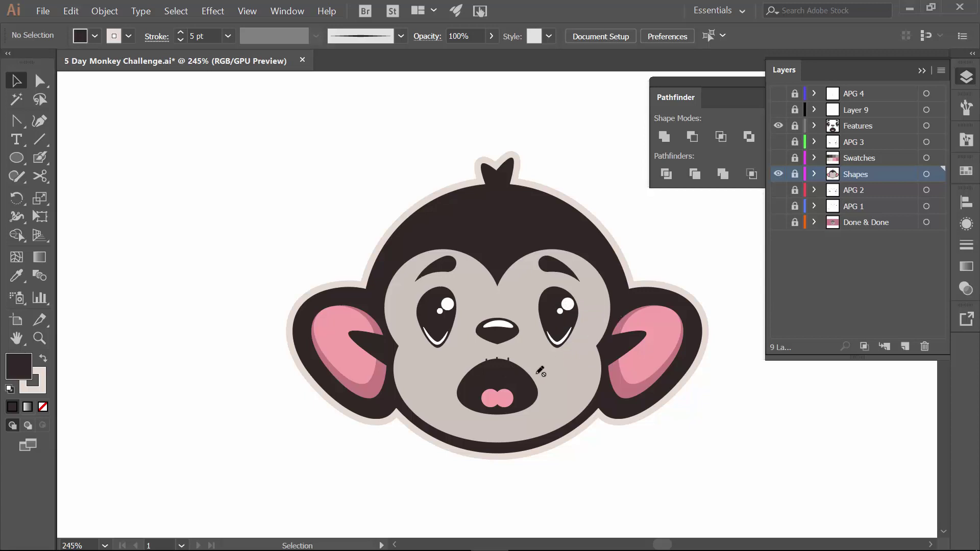
Unlock the Features layer and make it the active layer for editing the mouth
{"action": "key", "text": "z"}
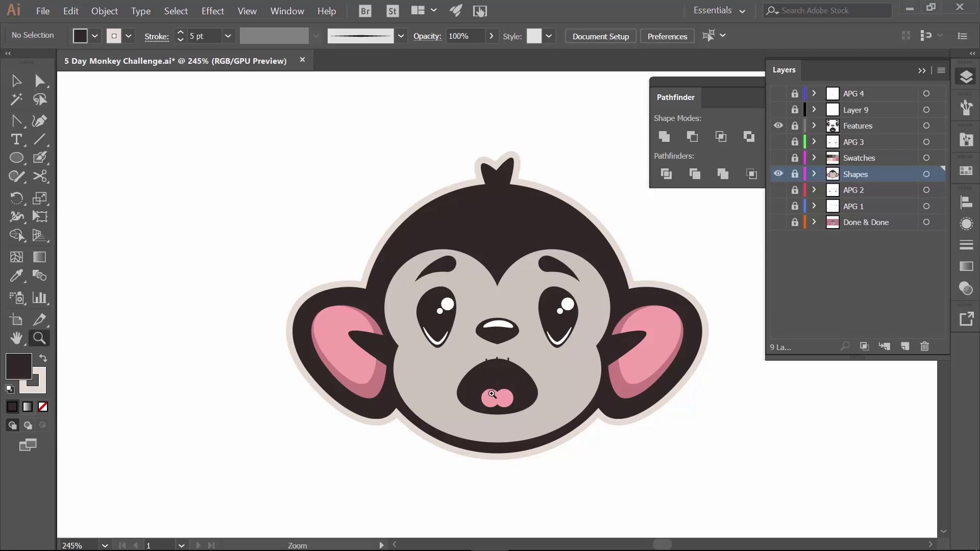
{"action": "left_click_drag", "start_coordinate": [492, 395], "coordinate": [591, 368]}
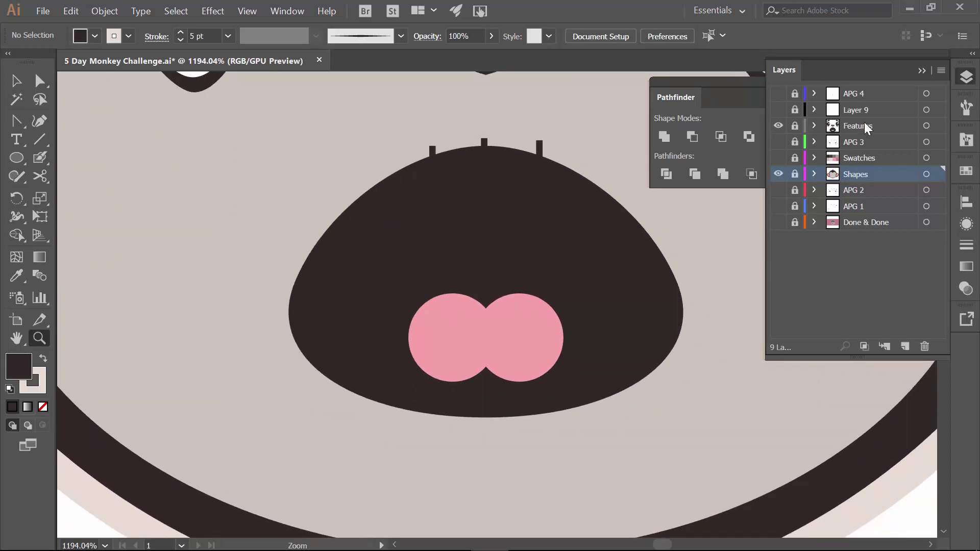
{"action": "left_click", "coordinate": [796, 126]}
{"action": "left_click", "coordinate": [779, 110]}
{"action": "left_click", "coordinate": [778, 110]}
{"action": "left_click", "coordinate": [848, 125]}
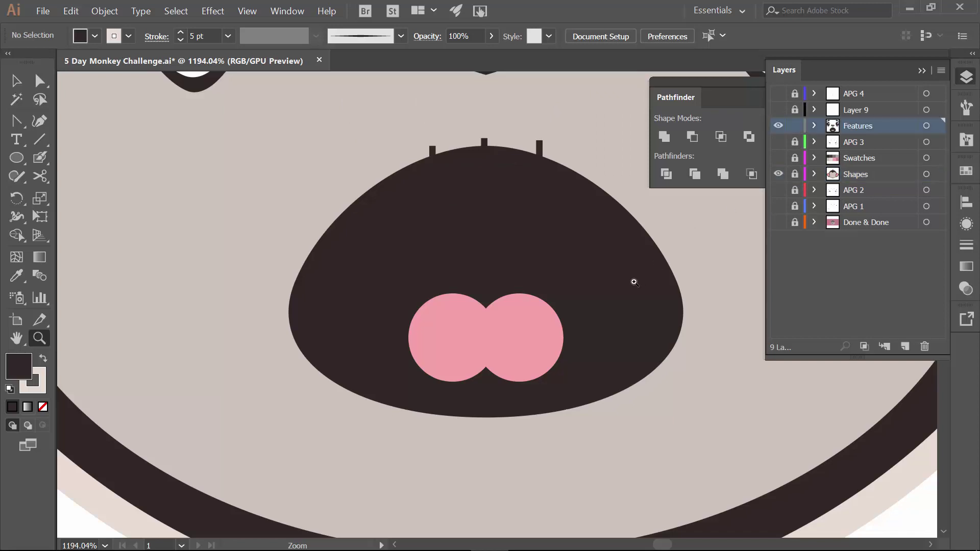
Unite the two overlapping pink tongue circles into one shape with Pathfinder
{"action": "key", "text": "v"}
{"action": "left_click", "coordinate": [537, 332]}
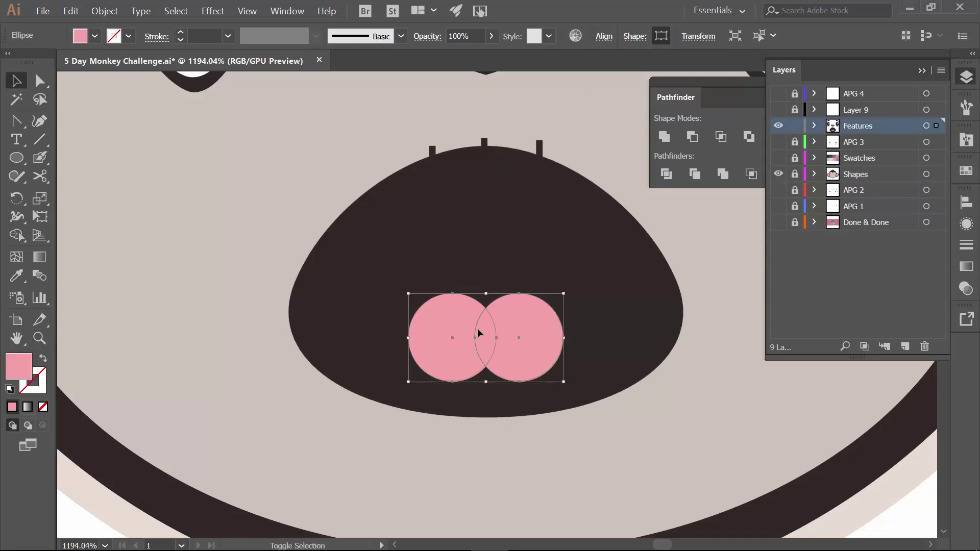
{"action": "left_click", "coordinate": [922, 71]}
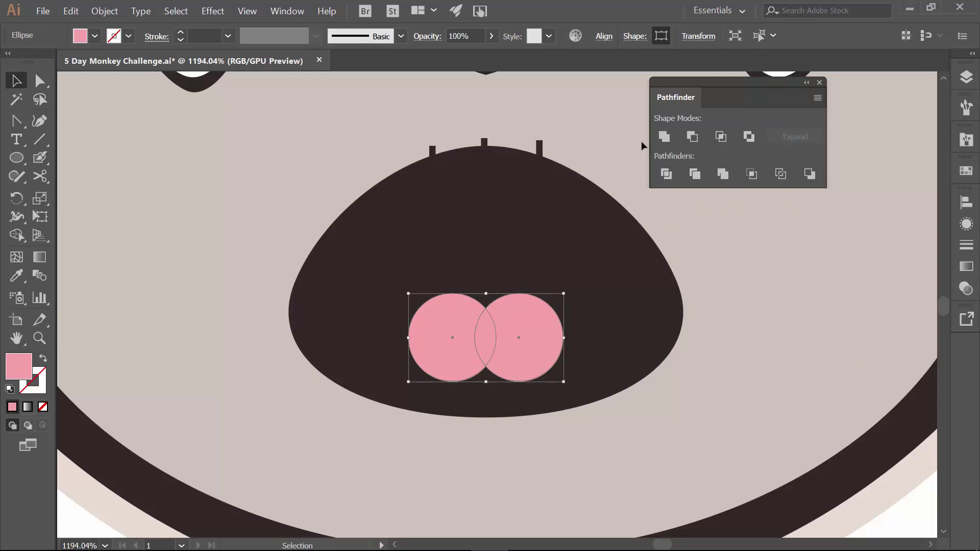
{"action": "left_click", "coordinate": [666, 136]}
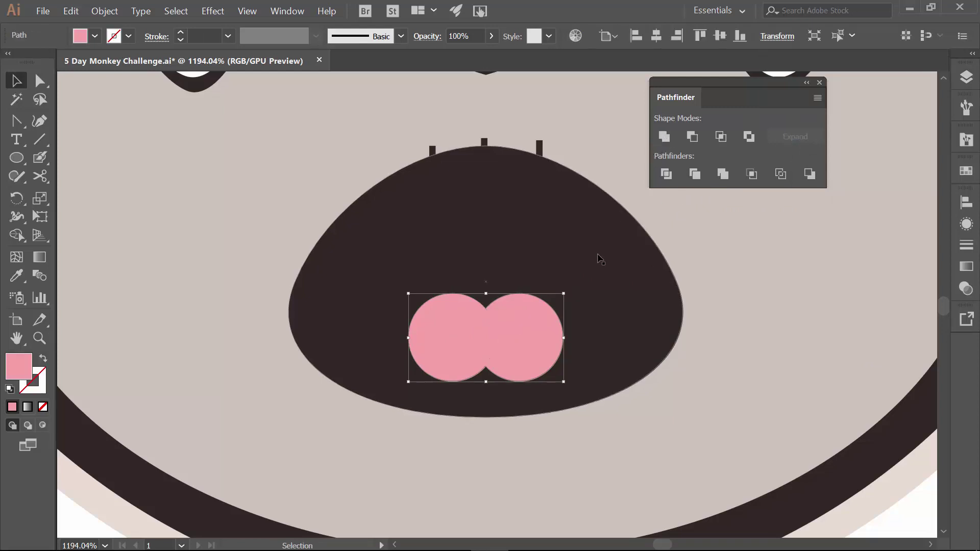
Delete the anchor point in the lower notch of the tongue, and return to the Selection tool
{"action": "key", "text": "minus"}
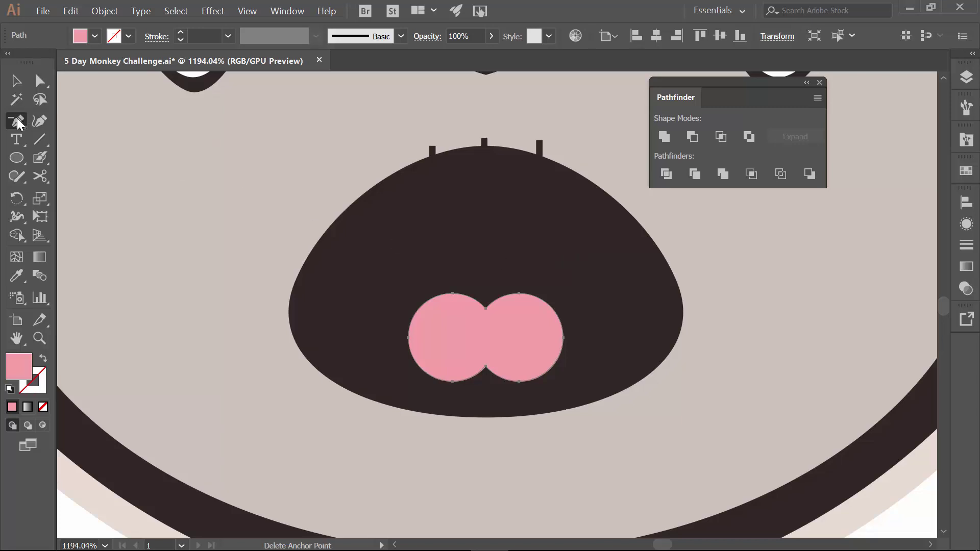
{"action": "left_click_drag", "start_coordinate": [17, 120], "coordinate": [98, 157]}
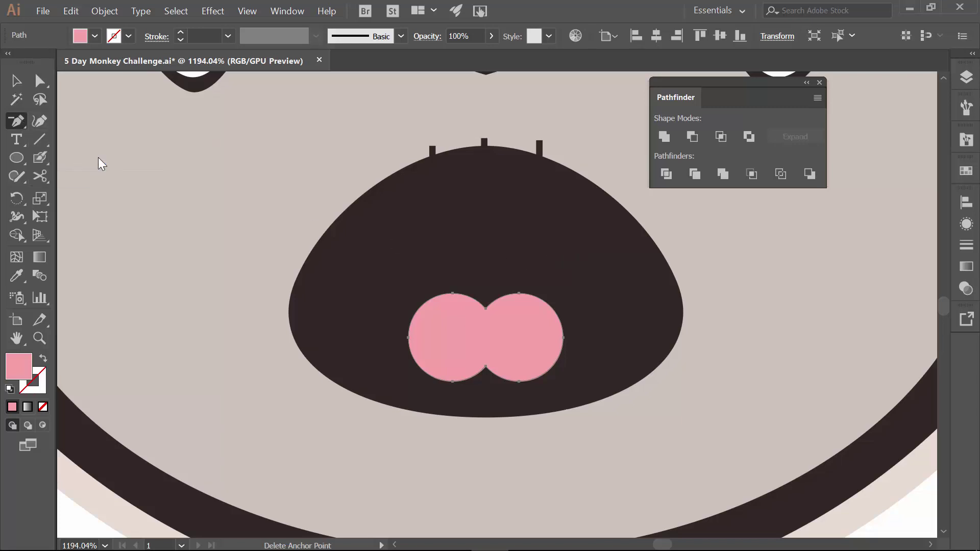
{"action": "left_click", "coordinate": [486, 367]}
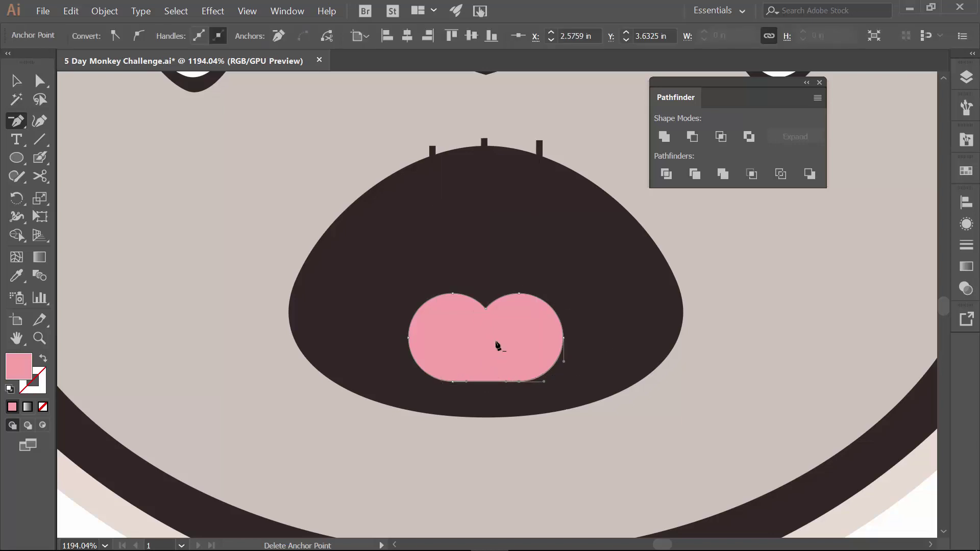
{"action": "key", "text": "v"}
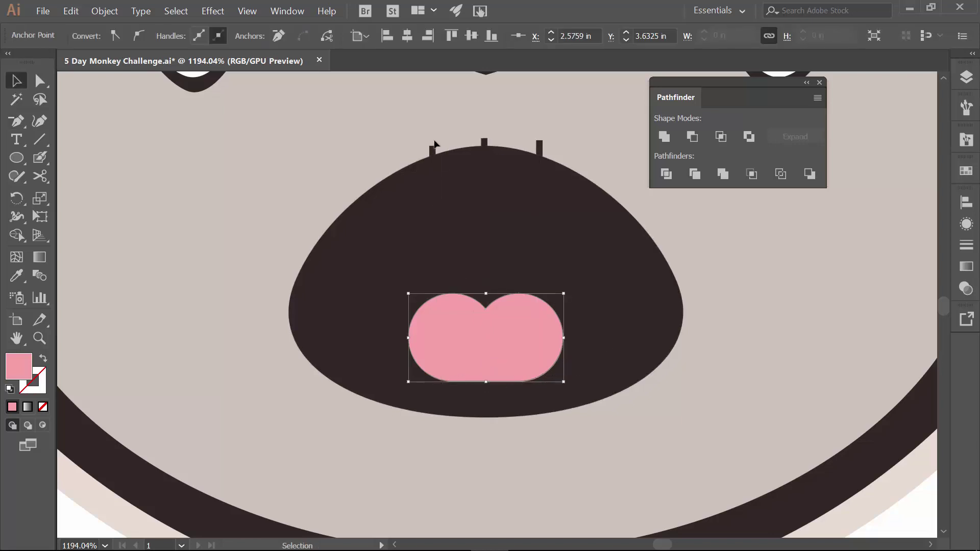
Show the hidden white teeth circle above the mouth on the Features layer, and clear the selection
{"action": "scroll", "coordinate": [507, 208], "scroll_direction": "up", "scroll_amount": 2}
{"action": "scroll", "coordinate": [507, 208], "scroll_direction": "up", "scroll_amount": 3}
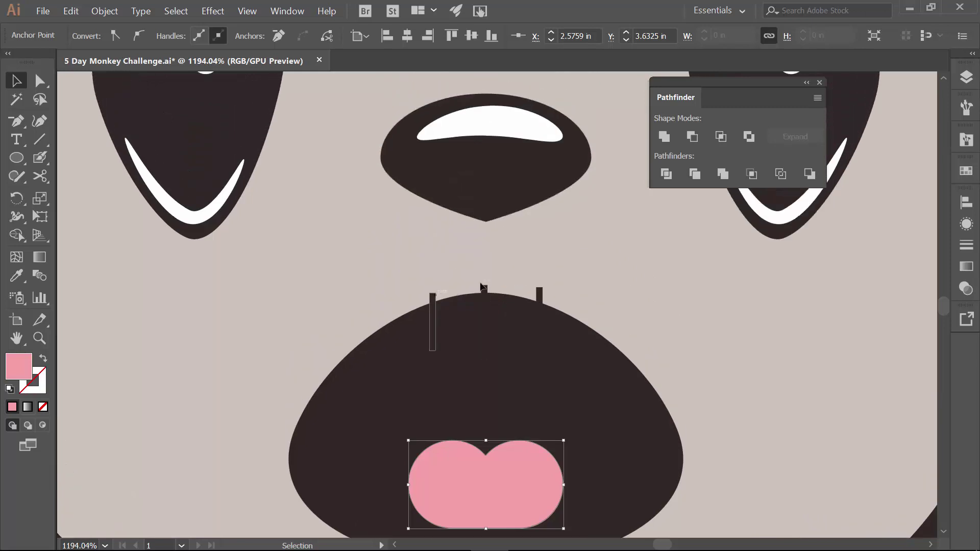
{"action": "left_click", "coordinate": [966, 78]}
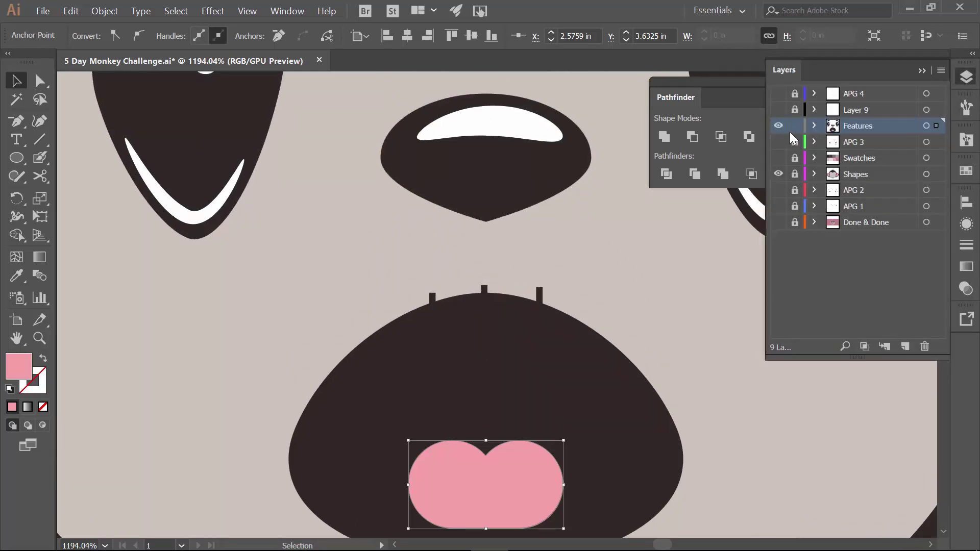
{"action": "key", "text": "ctrl+alt+3"}
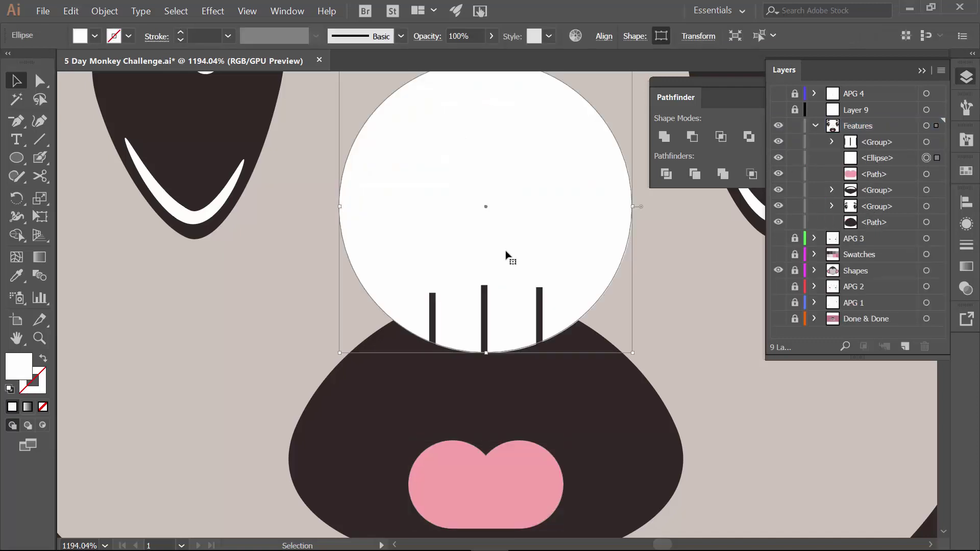
{"action": "left_click", "coordinate": [665, 353]}
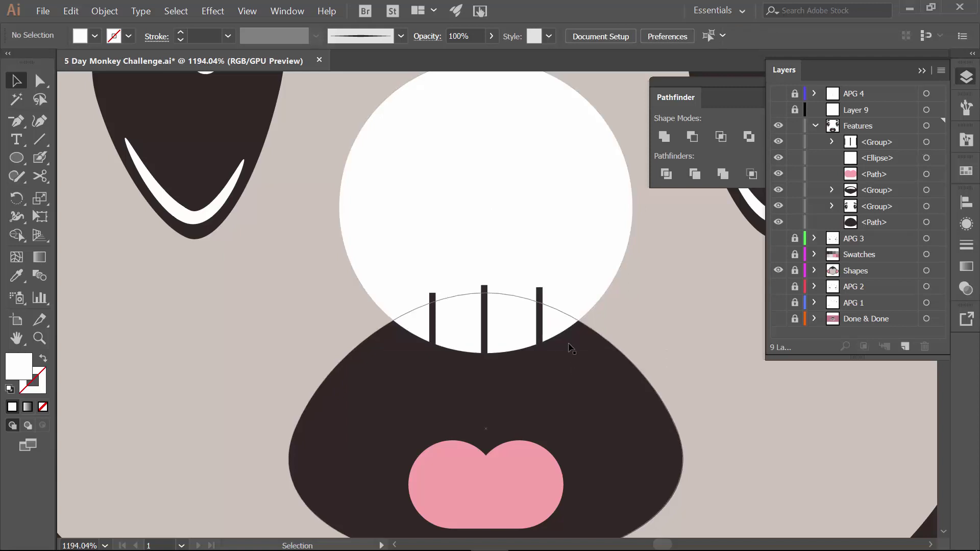
Duplicate the dark mouth shape in place directly in front of the original and fill the copy with magenta
{"action": "left_click", "coordinate": [591, 369]}
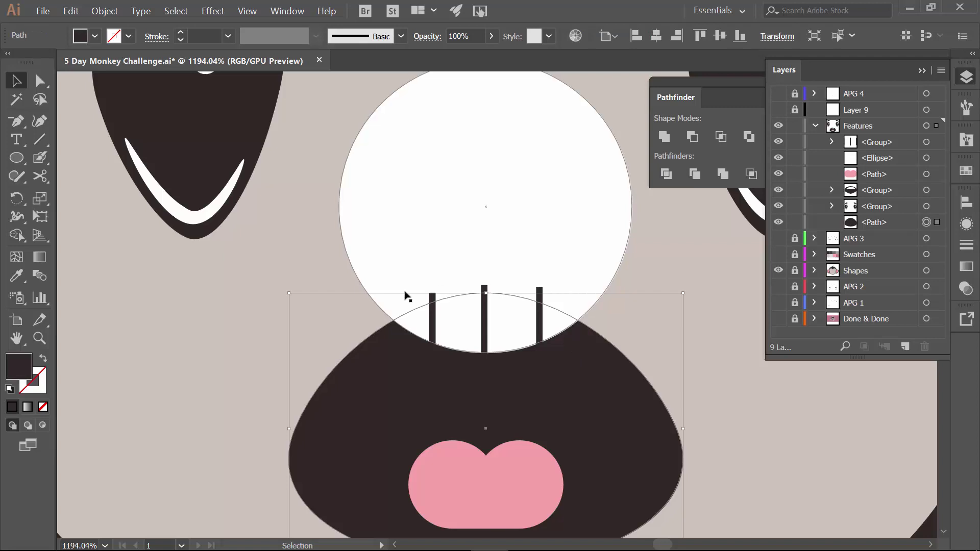
{"action": "left_click_drag", "start_coordinate": [604, 416], "coordinate": [575, 347]}
{"action": "left_click", "coordinate": [922, 71]}
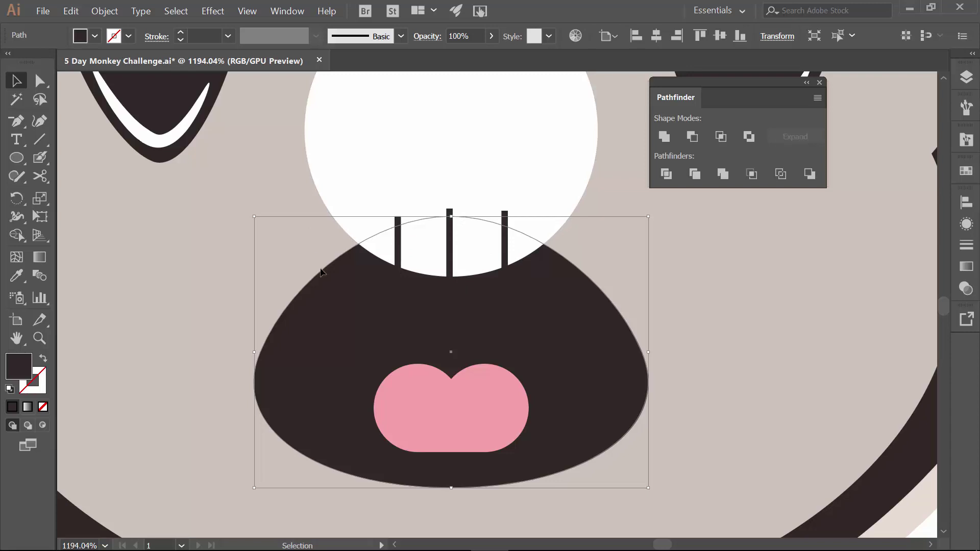
{"action": "left_click", "coordinate": [243, 275]}
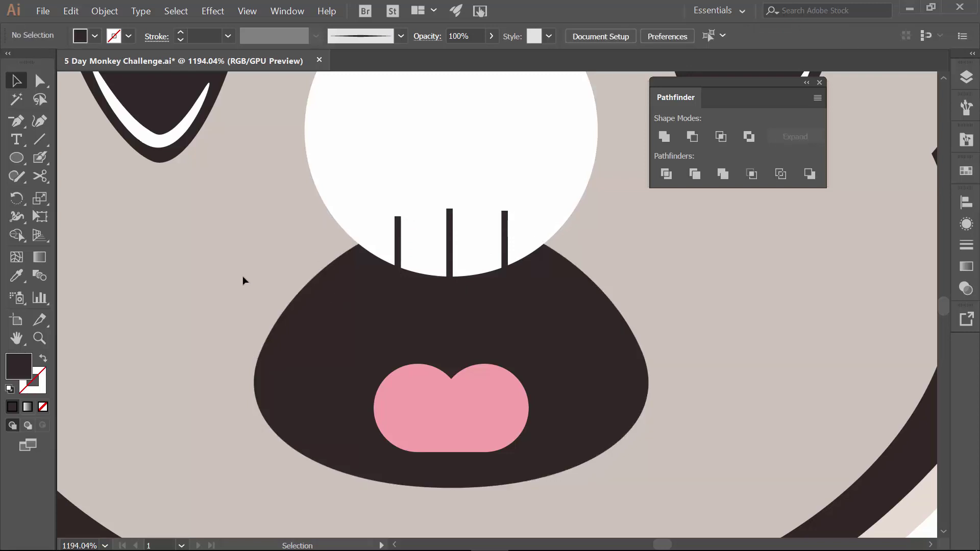
{"action": "left_click", "coordinate": [310, 317]}
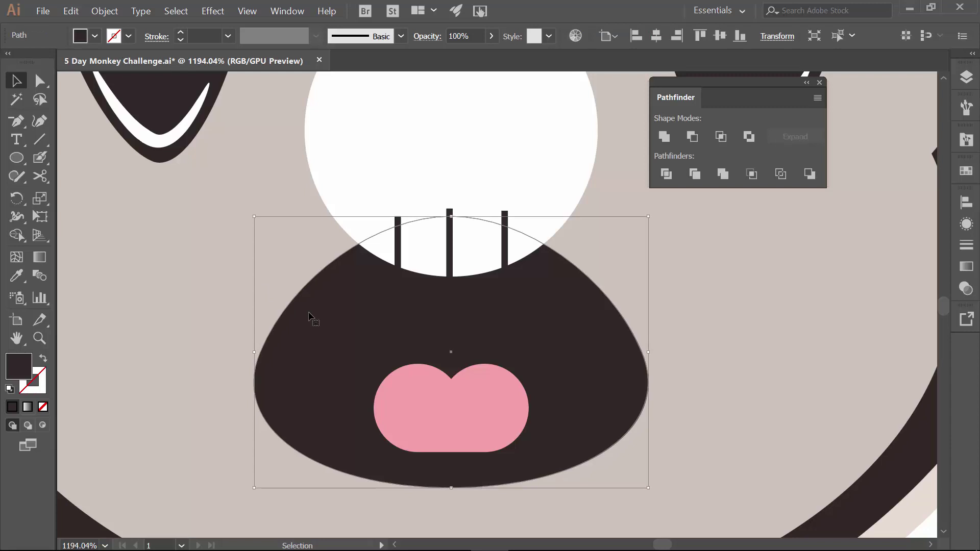
{"action": "key", "text": "a"}
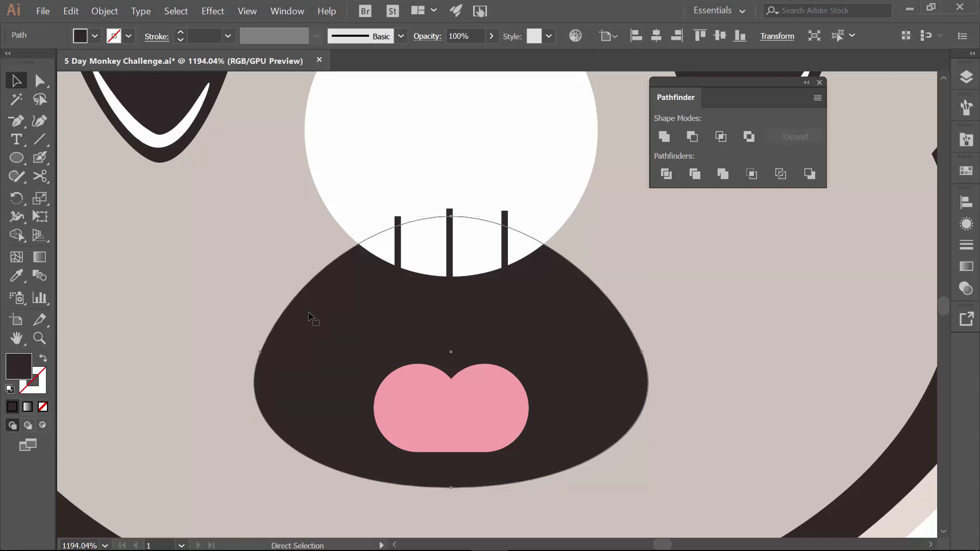
{"action": "key", "text": "v"}
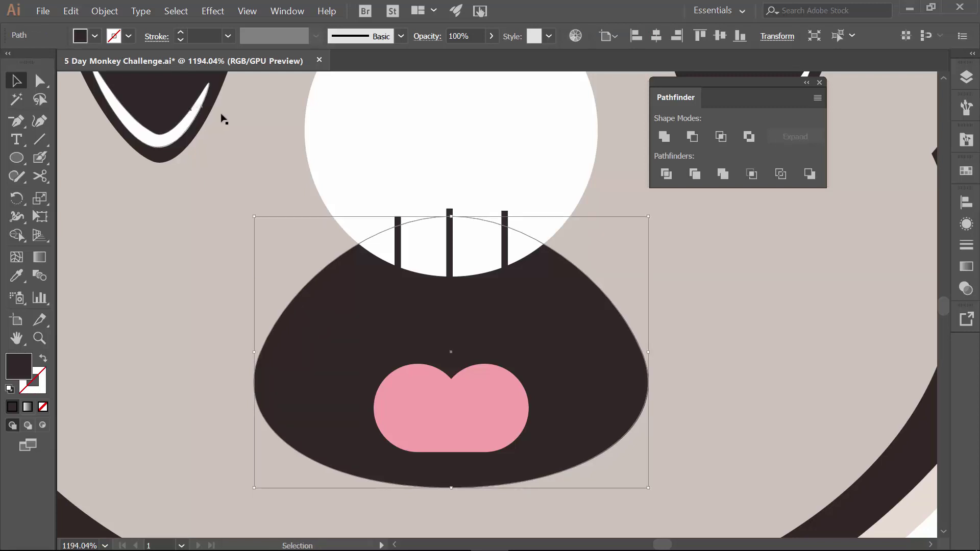
{"action": "left_click", "coordinate": [95, 36]}
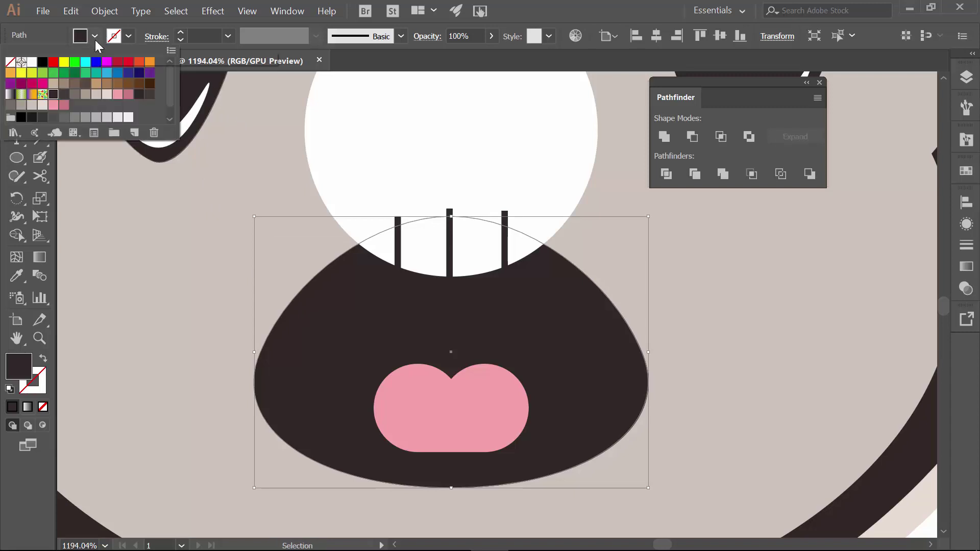
{"action": "left_click", "coordinate": [44, 86]}
{"action": "left_click", "coordinate": [309, 296]}
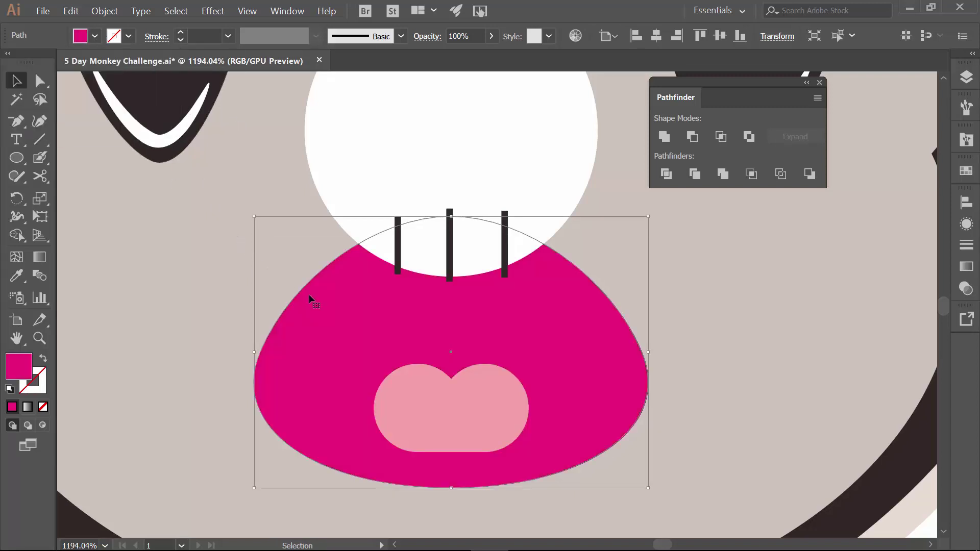
Intersect the magenta mouth copy with the white teeth circle using Pathfinder, and clear the selection
{"action": "left_click_drag", "start_coordinate": [324, 321], "coordinate": [432, 305]}
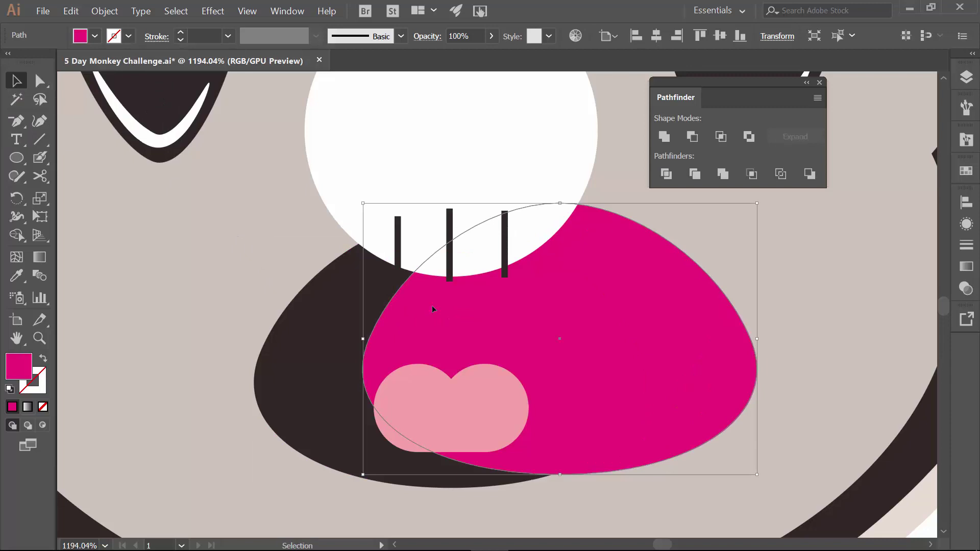
{"action": "key", "text": "ctrl+z"}
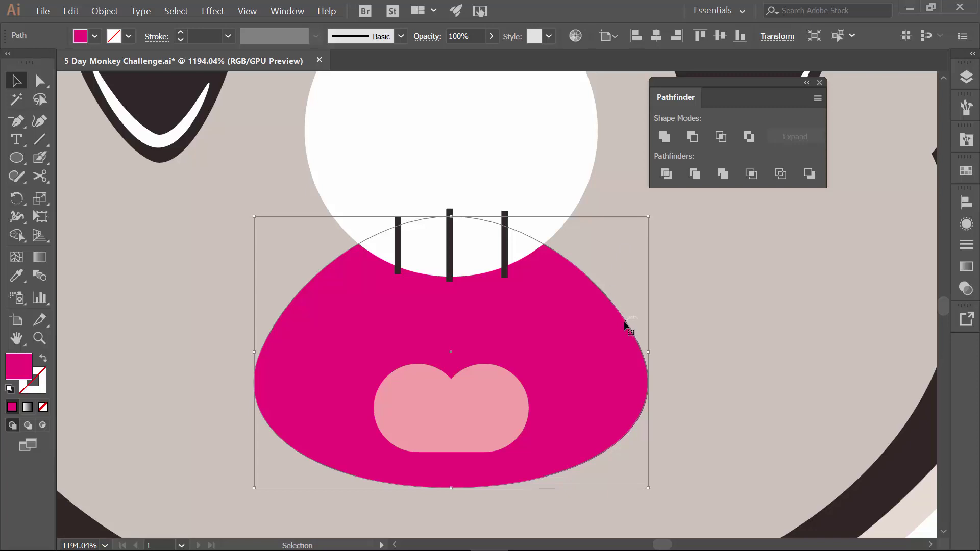
{"action": "left_click", "coordinate": [567, 192], "text": "shift"}
{"action": "left_click", "coordinate": [461, 155], "text": "shift"}
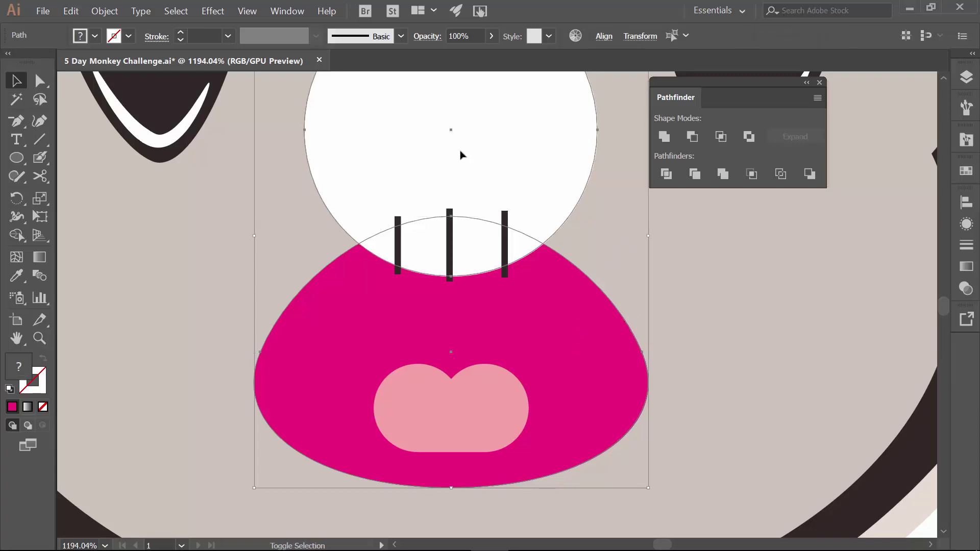
{"action": "left_click", "coordinate": [717, 142]}
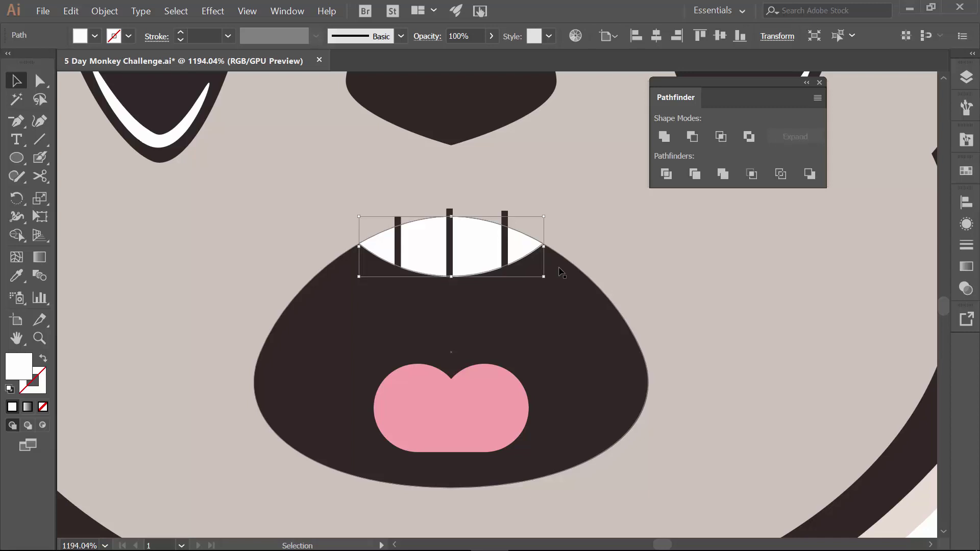
{"action": "left_click", "coordinate": [583, 339]}
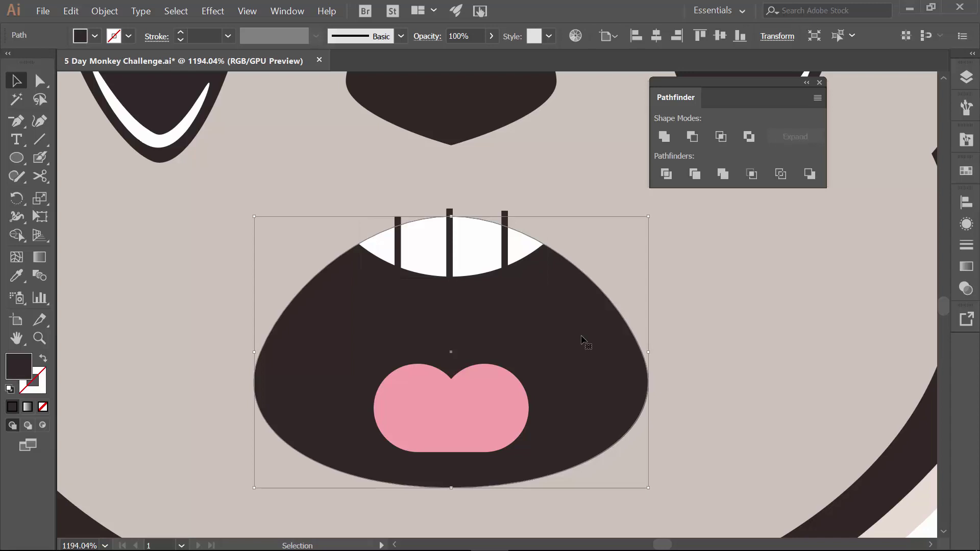
{"action": "left_click", "coordinate": [706, 344]}
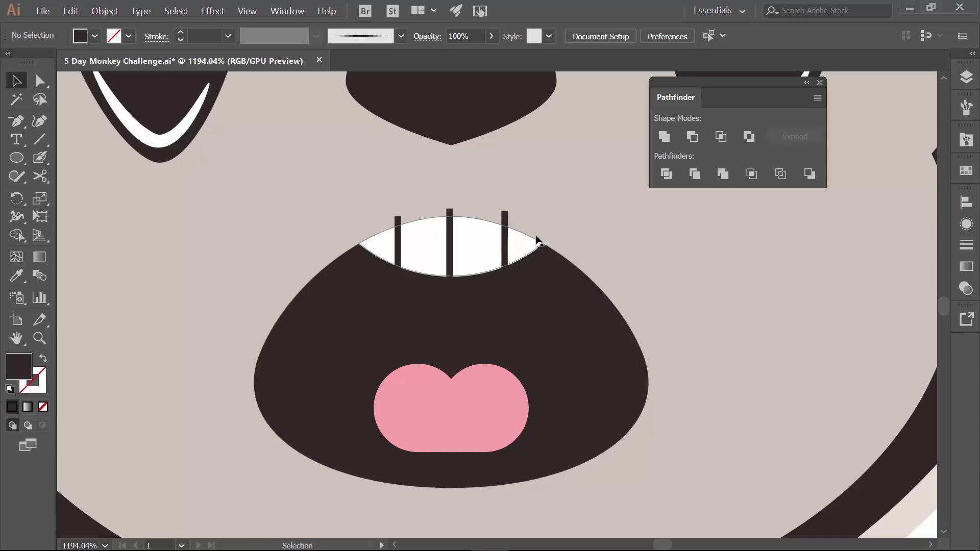
Copy the trimmed white teeth shape, paste the copy in front, and fill it with magenta
{"action": "left_click", "coordinate": [467, 235]}
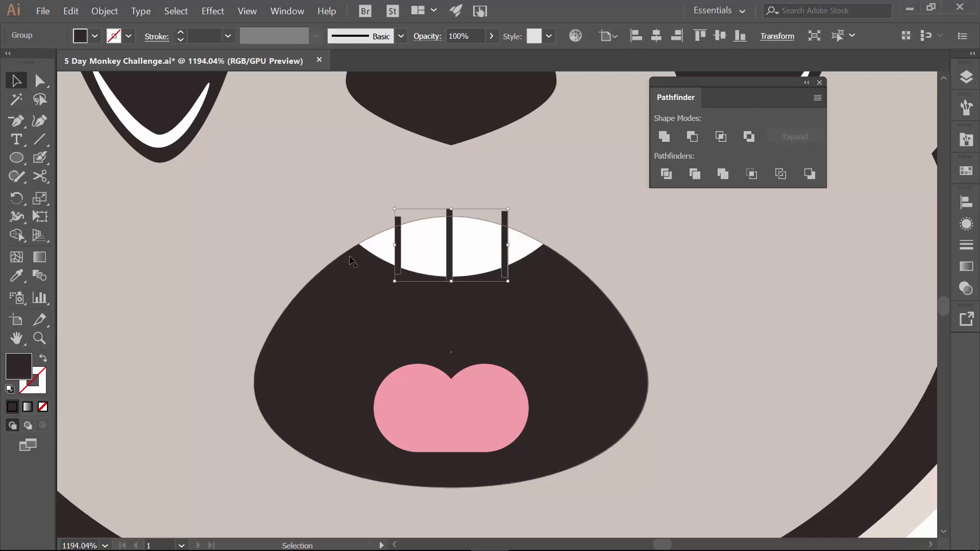
{"action": "left_click", "coordinate": [531, 248]}
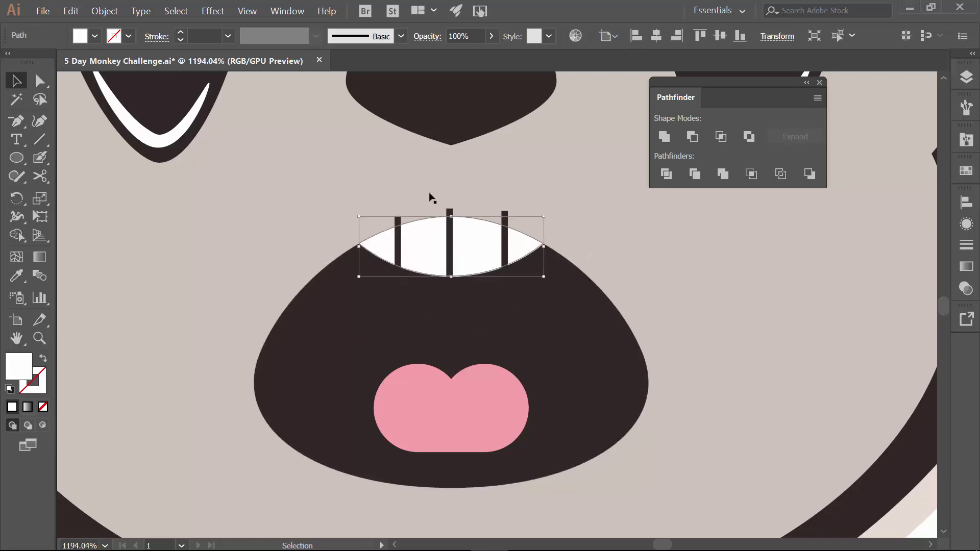
{"action": "left_click", "coordinate": [71, 11]}
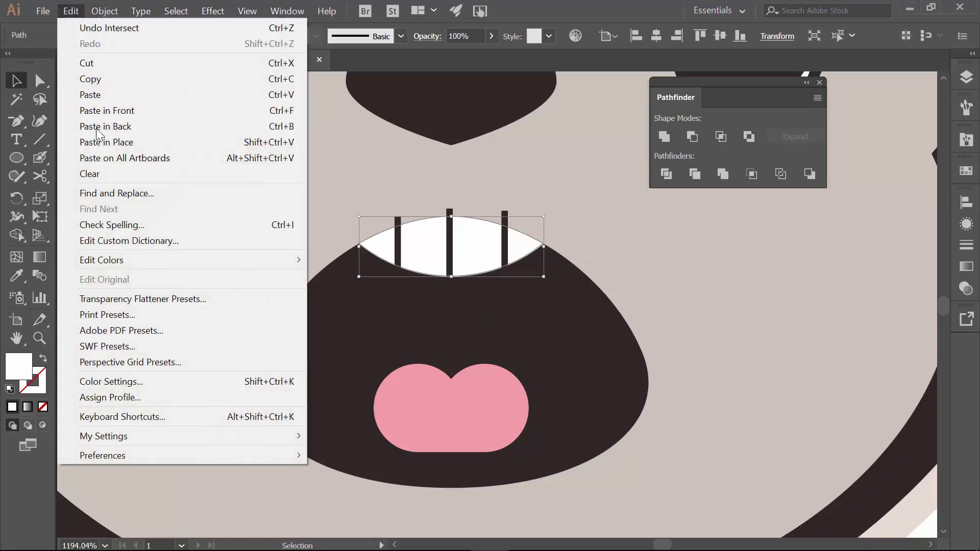
{"action": "left_click", "coordinate": [90, 81]}
{"action": "left_click", "coordinate": [71, 11]}
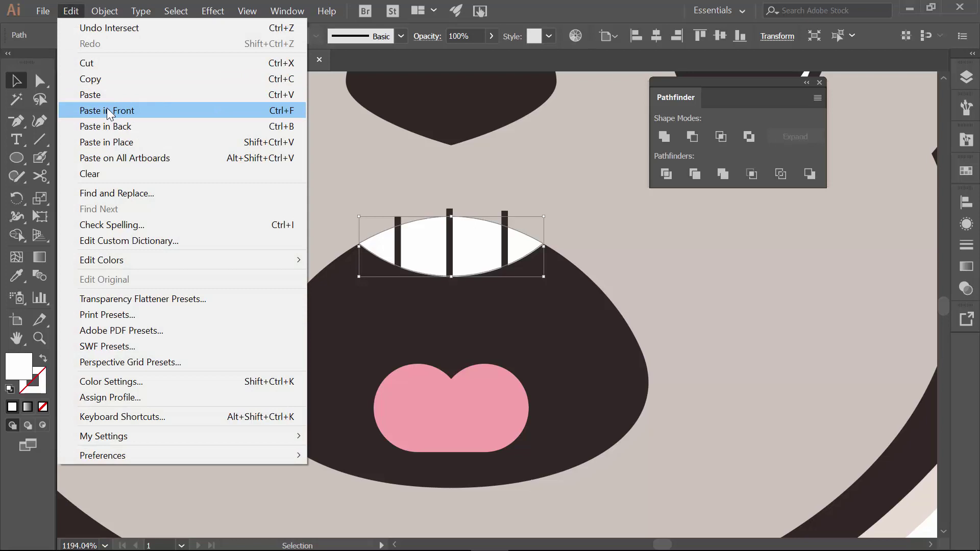
{"action": "left_click", "coordinate": [107, 110]}
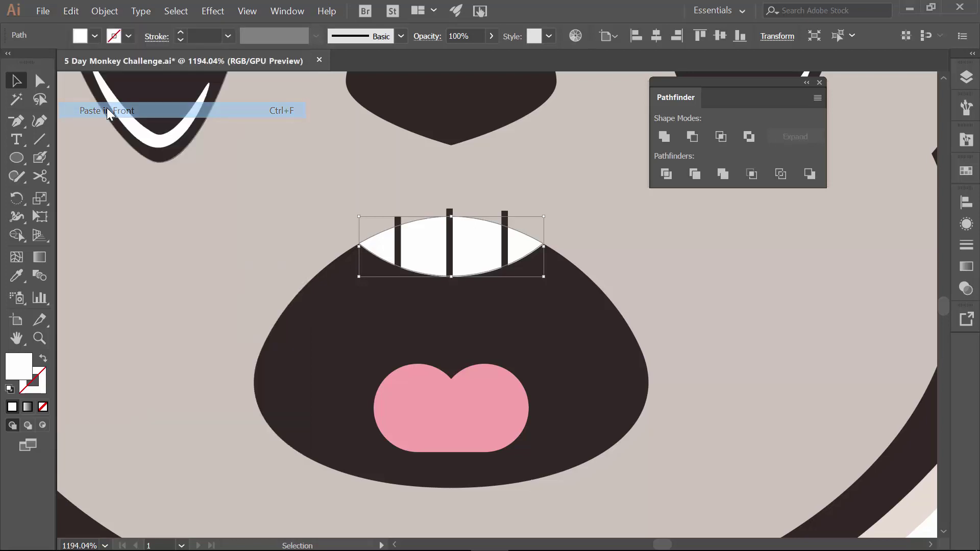
{"action": "left_click", "coordinate": [95, 36]}
{"action": "left_click", "coordinate": [43, 83]}
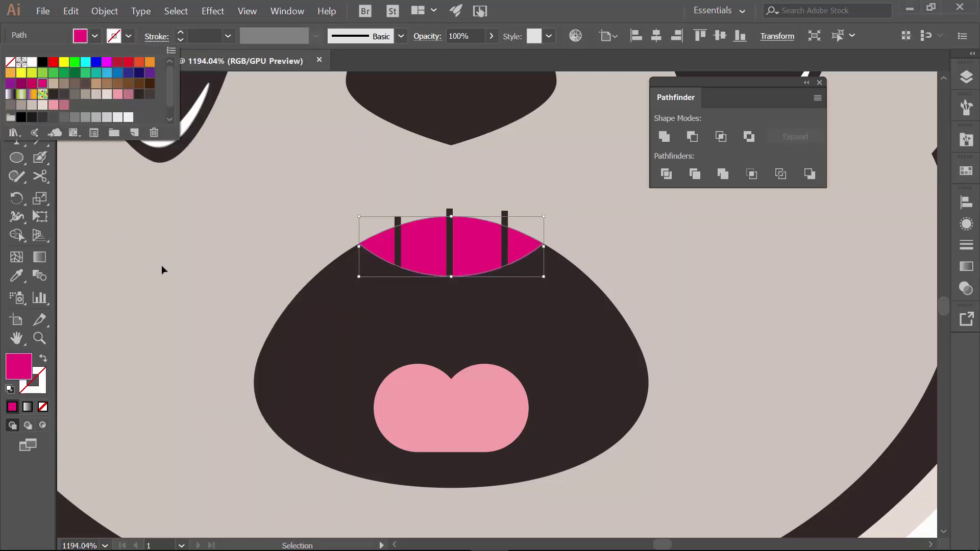
{"action": "left_click", "coordinate": [161, 265]}
{"action": "left_click_drag", "start_coordinate": [417, 250], "coordinate": [481, 206]}
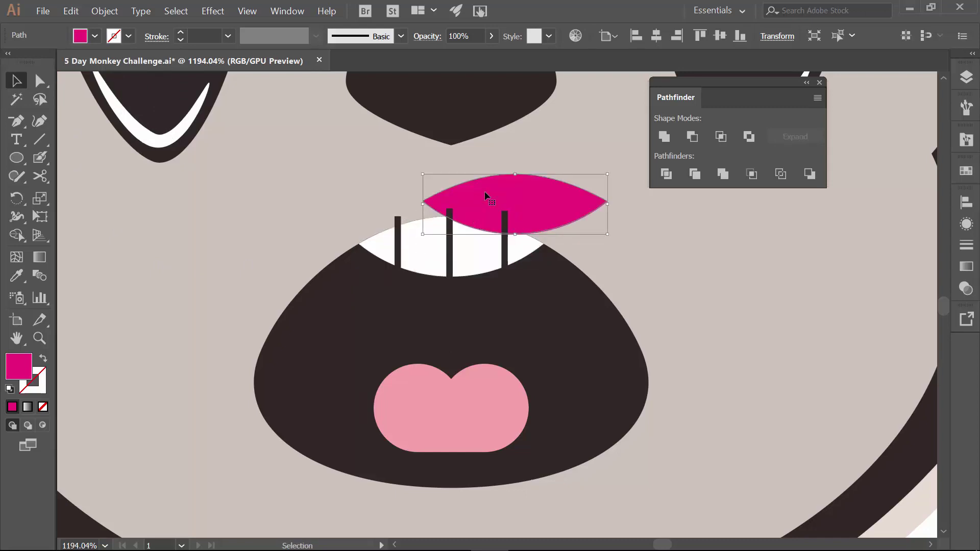
{"action": "key", "text": "ctrl+z"}
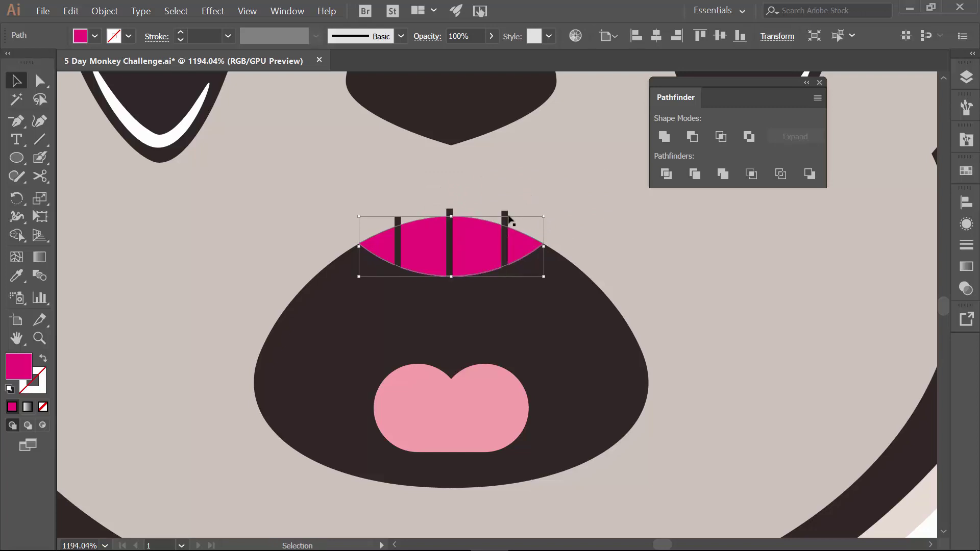
{"action": "left_click", "coordinate": [505, 224], "text": "shift"}
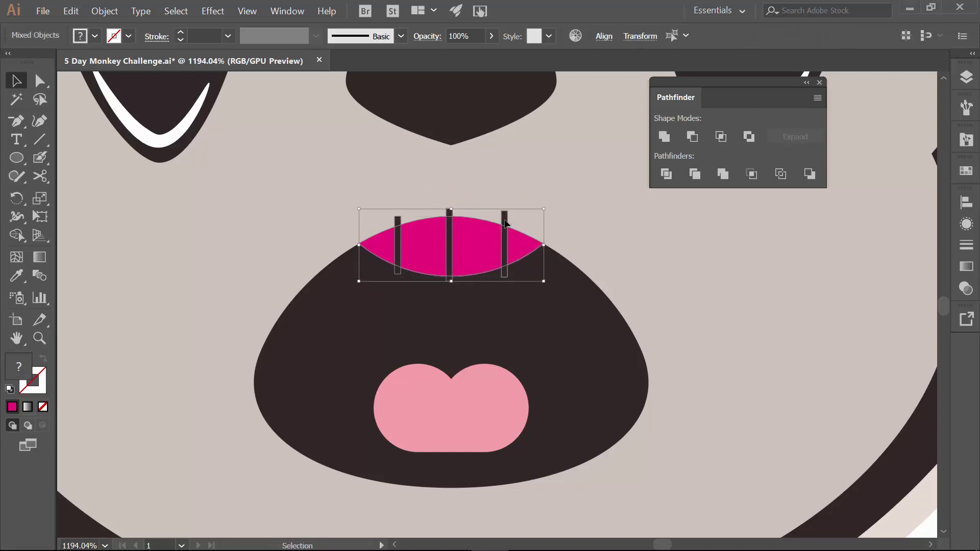
{"action": "left_click", "coordinate": [487, 183]}
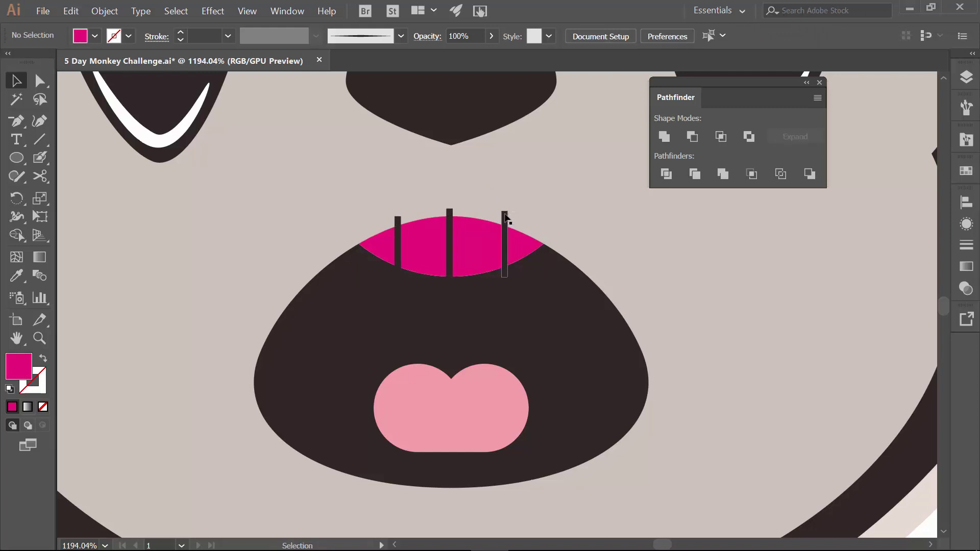
Make a compound path from the group of three dark vertical lines between the teeth
{"action": "left_click", "coordinate": [505, 218]}
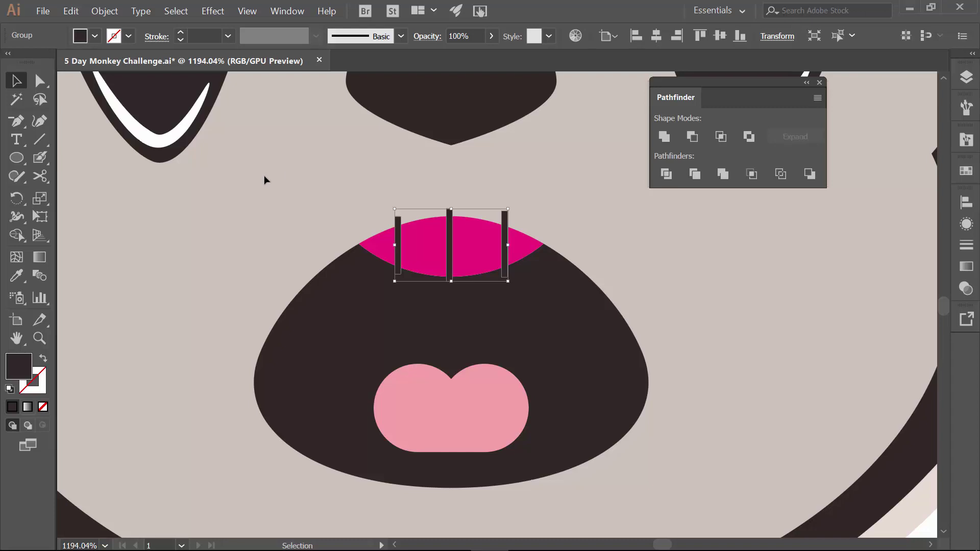
{"action": "left_click", "coordinate": [104, 11]}
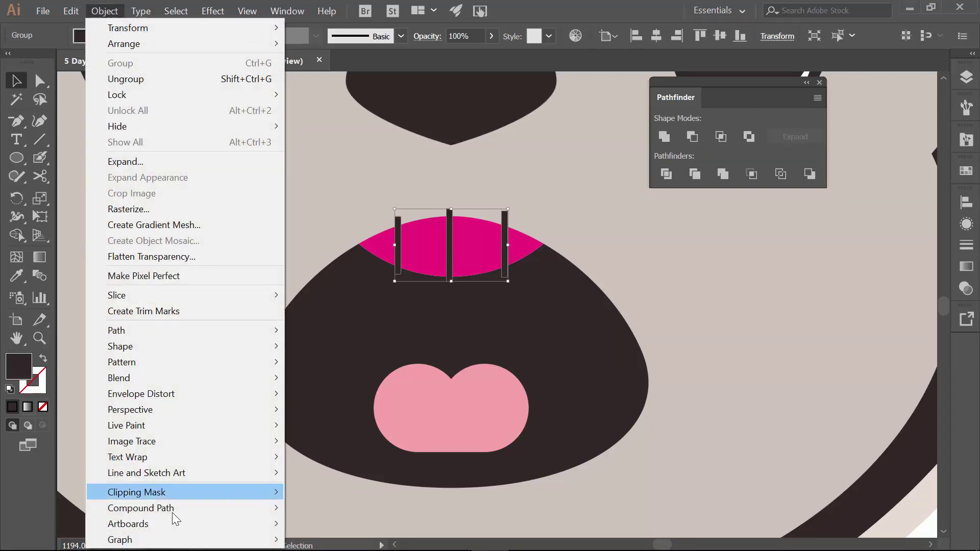
{"action": "mouse_move", "coordinate": [164, 508]}
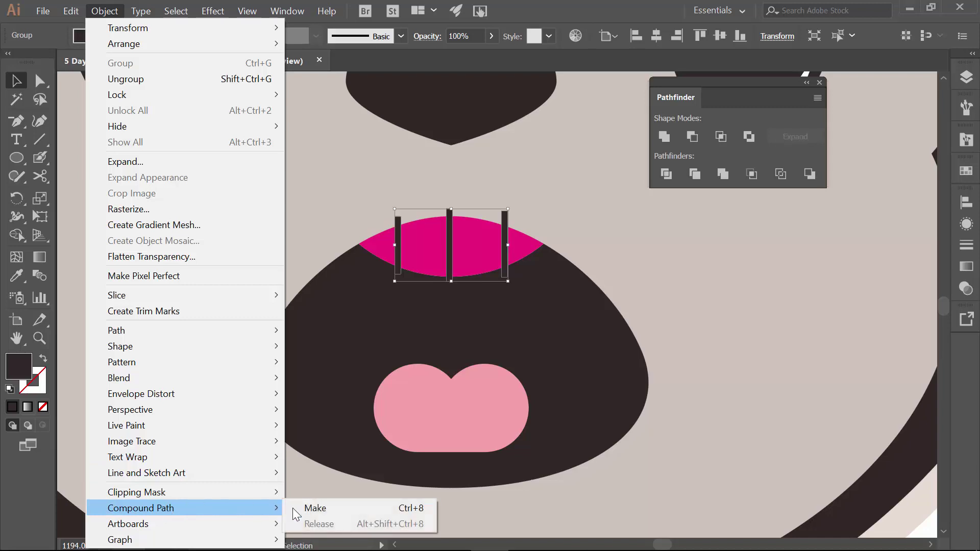
{"action": "left_click", "coordinate": [313, 509]}
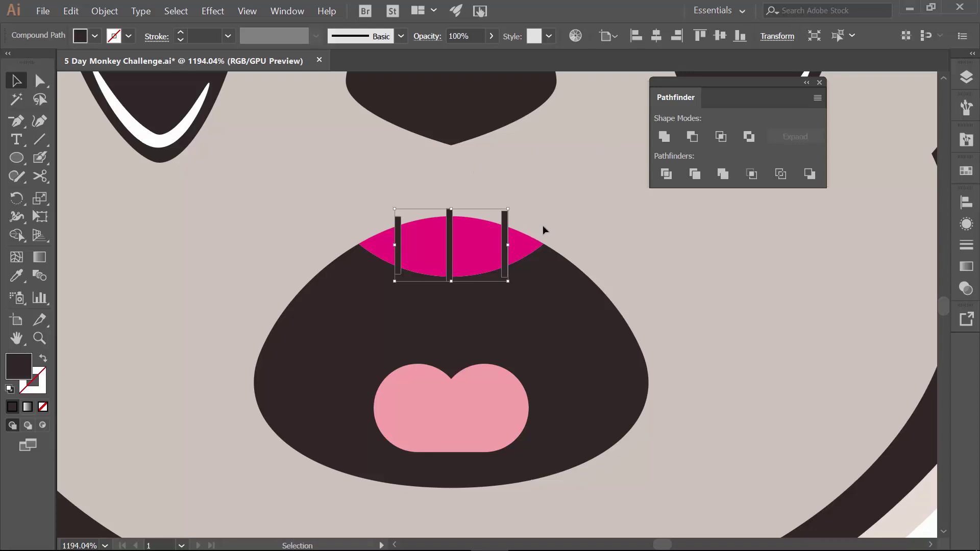
Intersect the compound tooth lines with the magenta teeth copy using Pathfinder to trim them to the teeth
{"action": "key", "text": "shift"}
{"action": "left_click", "coordinate": [721, 136]}
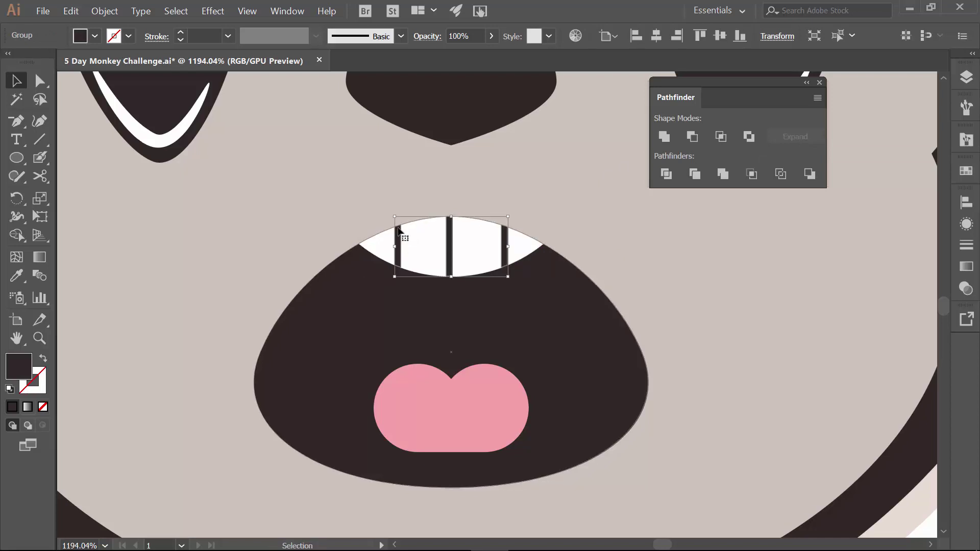
{"action": "key", "text": "a"}
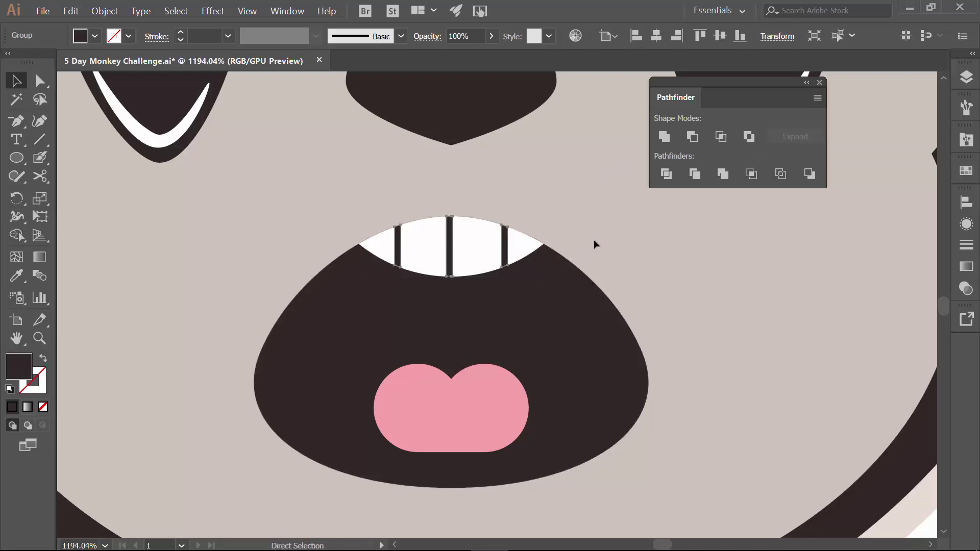
Save the monkey head document, and display the layer list with nothing selected
{"action": "key", "text": "ctrl+0"}
{"action": "key", "text": "v"}
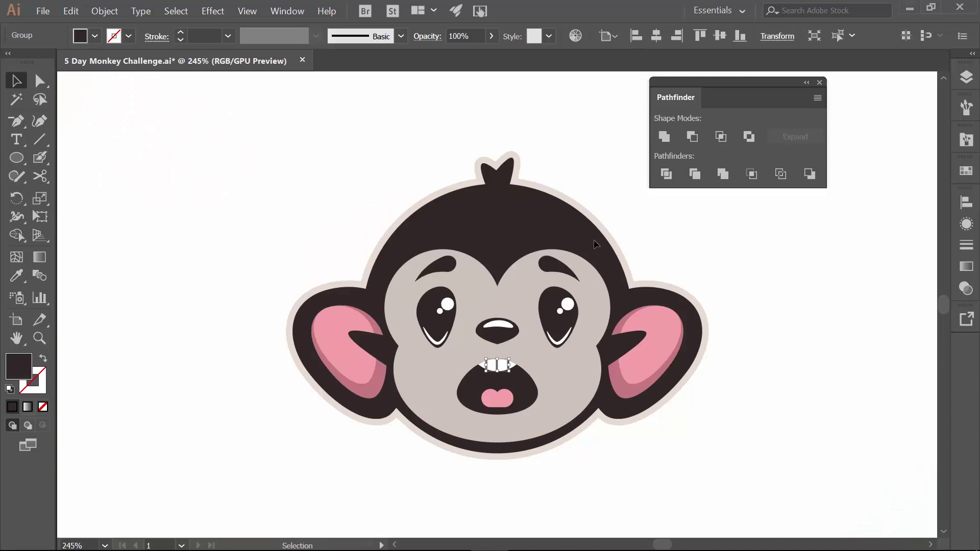
{"action": "left_click", "coordinate": [44, 14]}
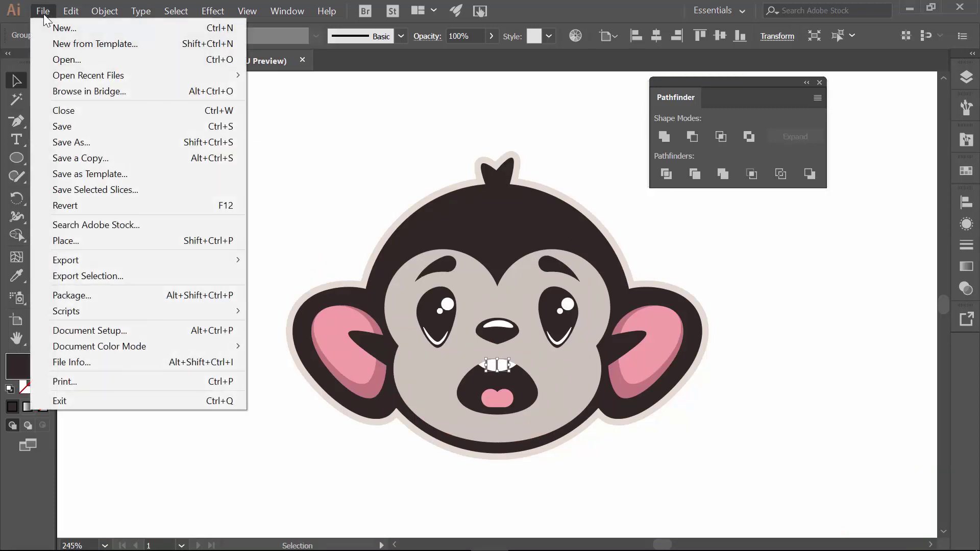
{"action": "left_click", "coordinate": [87, 132]}
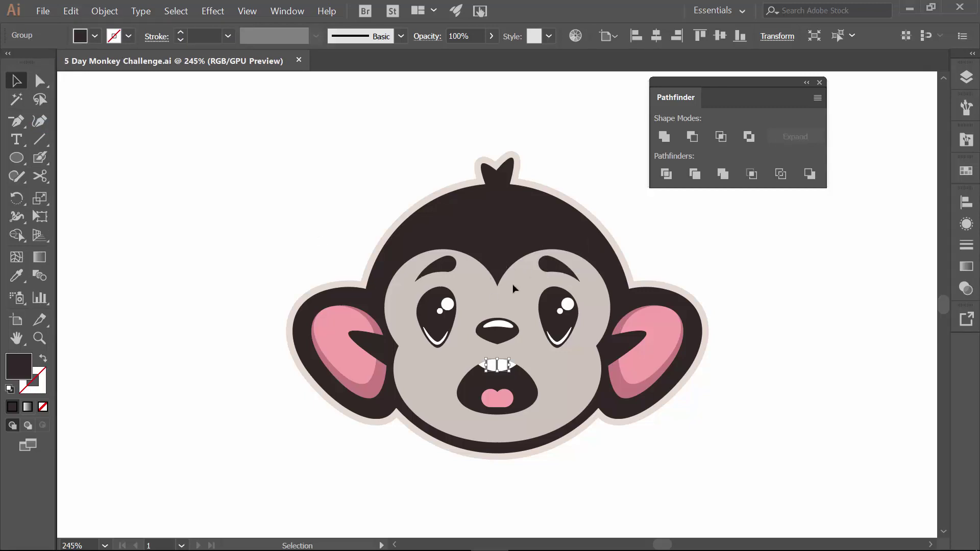
{"action": "key", "text": "ctrl+shift+a"}
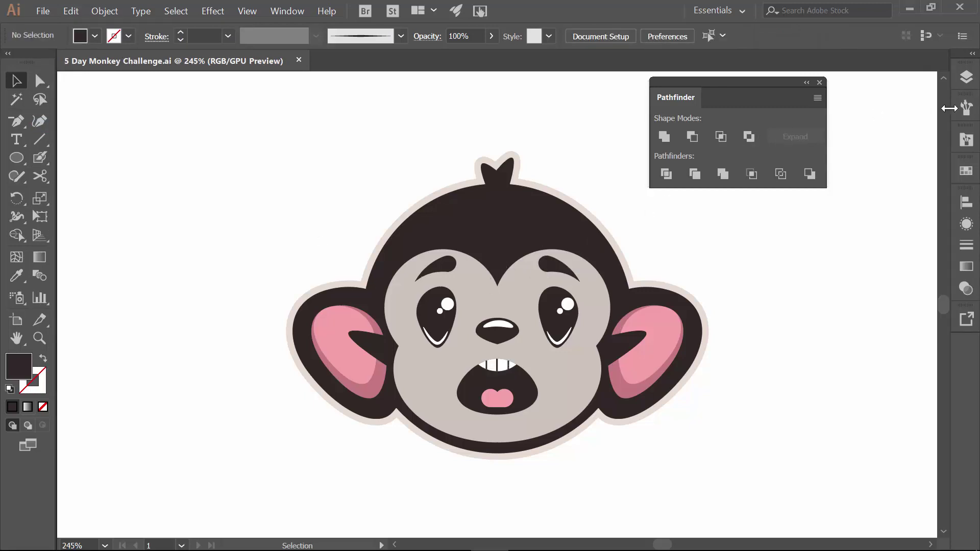
{"action": "left_click", "coordinate": [967, 77]}
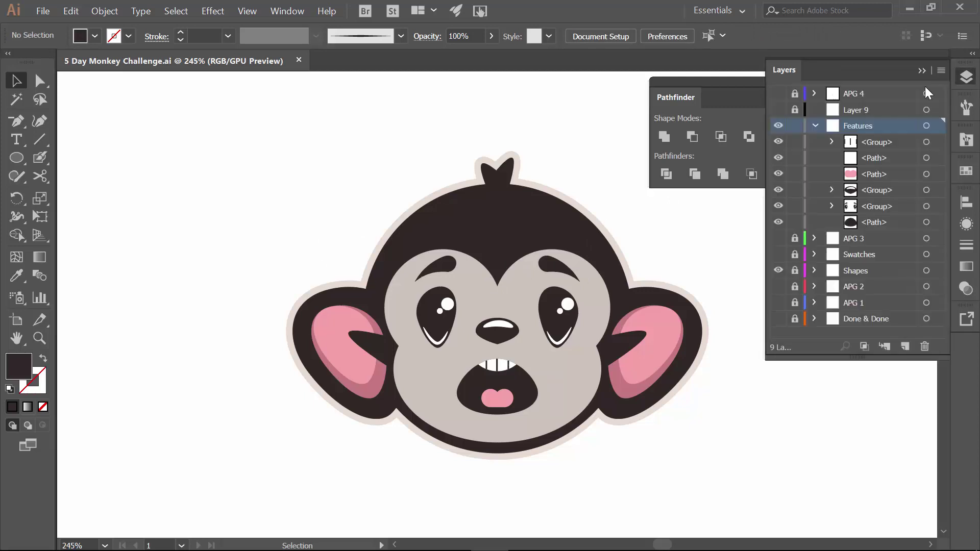
Lock and collapse the Features layer, and unlock the Shapes layer as the active layer
{"action": "left_click", "coordinate": [795, 126]}
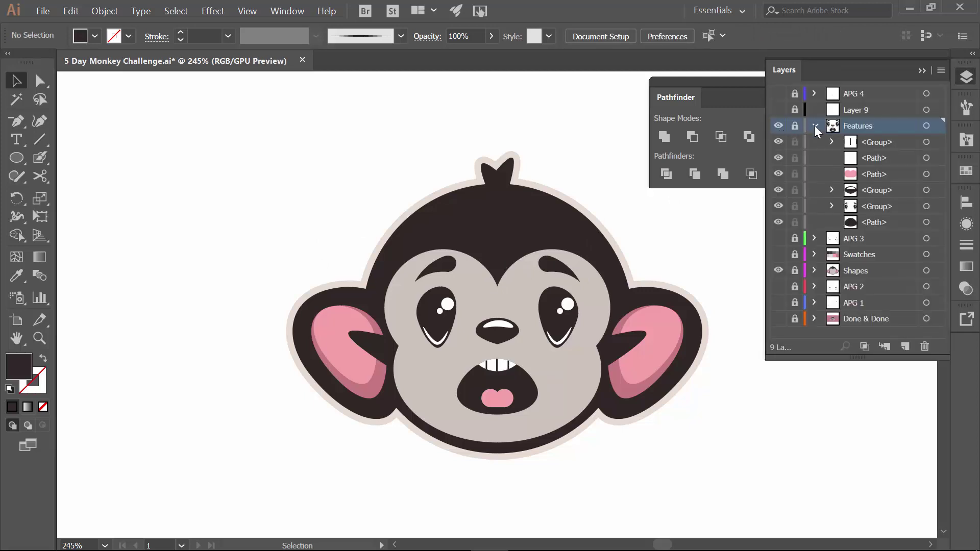
{"action": "left_click", "coordinate": [814, 125]}
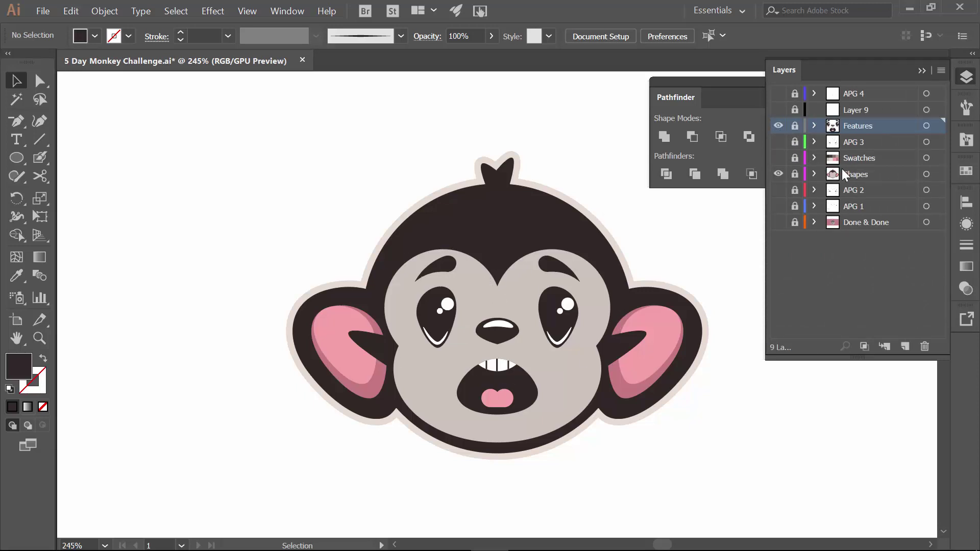
{"action": "left_click", "coordinate": [795, 175]}
{"action": "left_click", "coordinate": [856, 177]}
{"action": "left_click", "coordinate": [945, 60]}
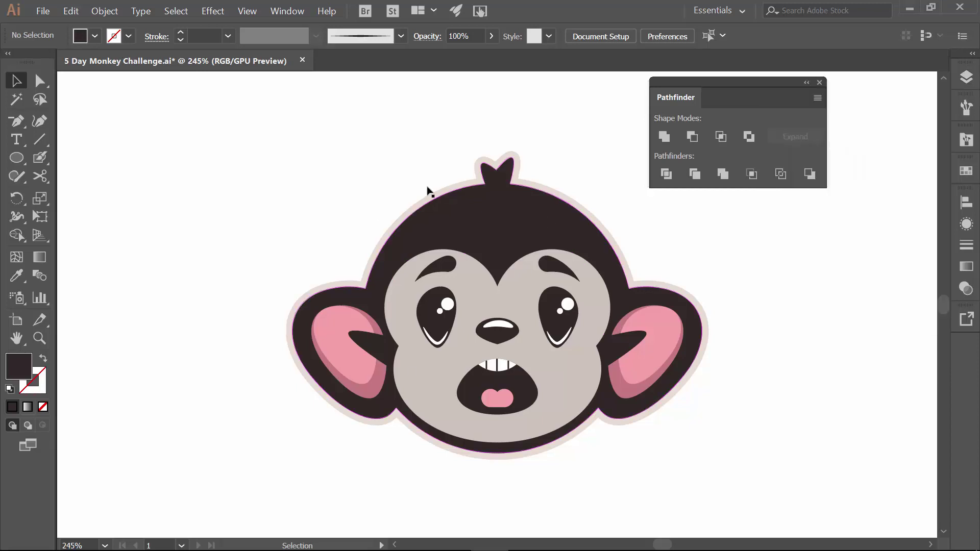
Draw a large circle centred on the right eye that slightly overlaps the face edge, and set its fill to none
{"action": "key", "text": "z"}
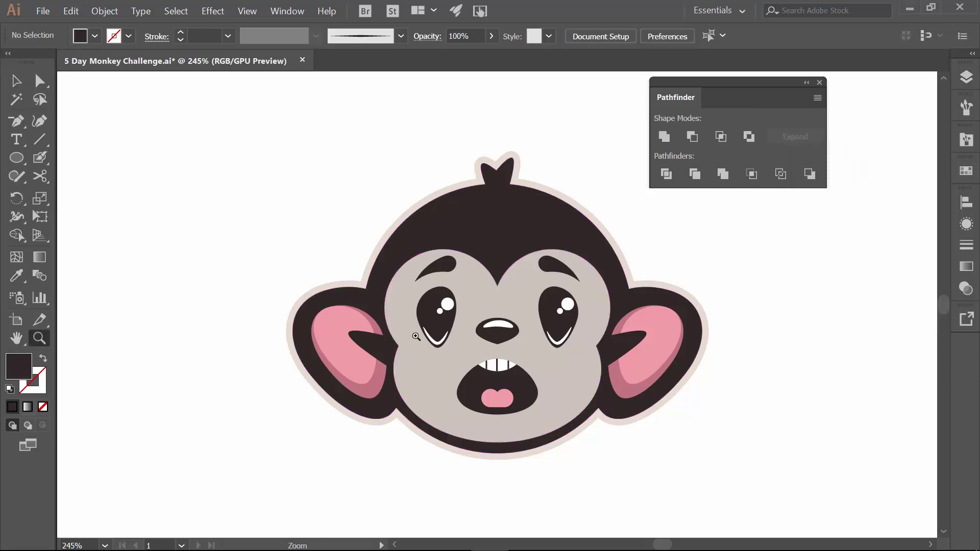
{"action": "left_click_drag", "start_coordinate": [468, 301], "coordinate": [322, 407]}
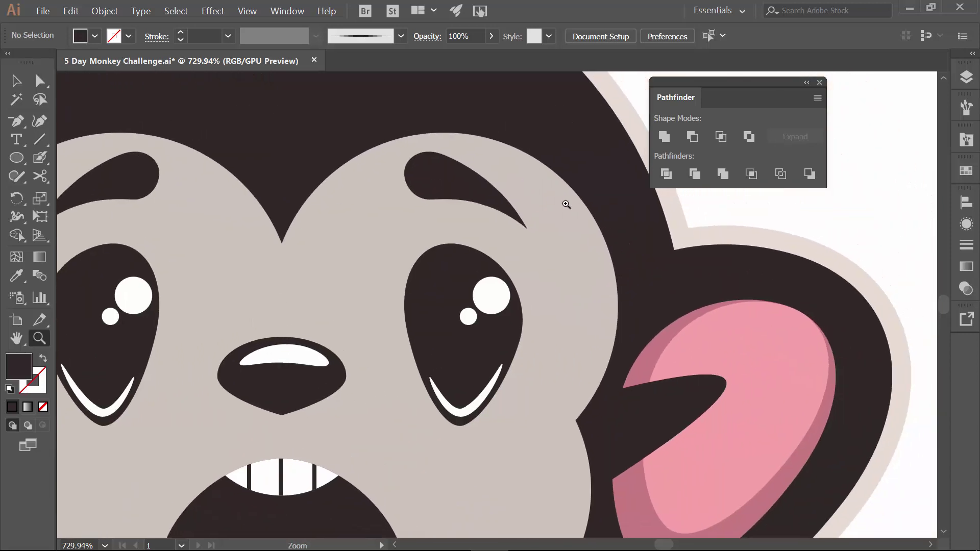
{"action": "left_click", "coordinate": [17, 158]}
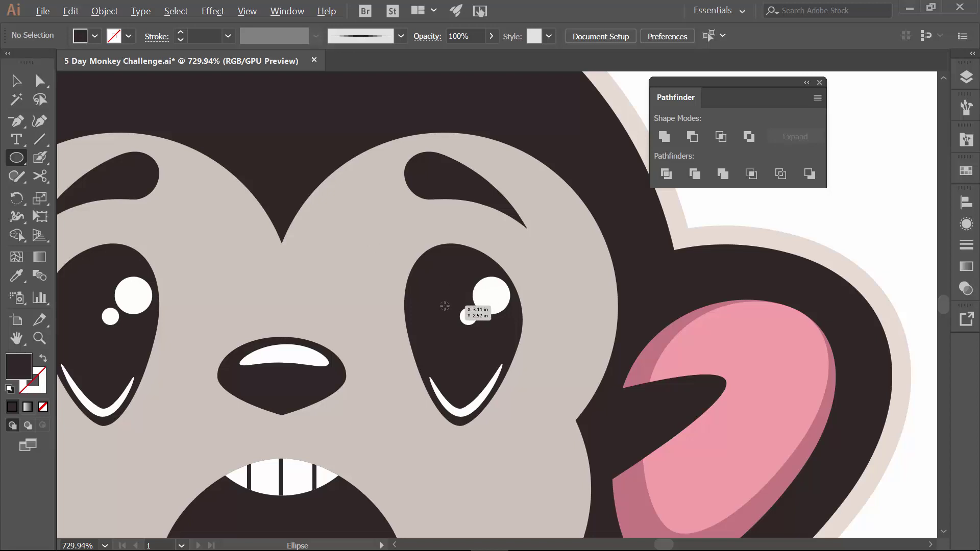
{"action": "left_click_drag", "start_coordinate": [446, 308], "coordinate": [608, 485]}
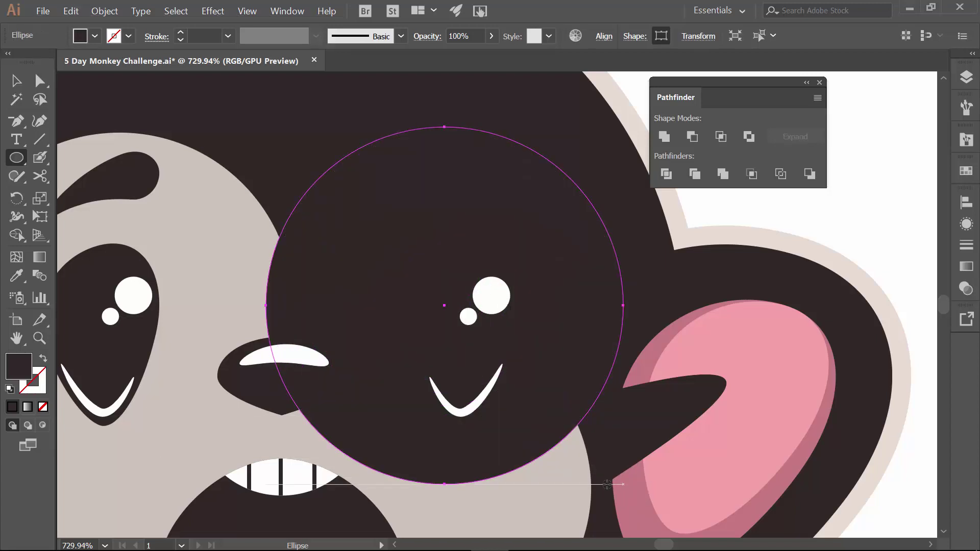
{"action": "left_click", "coordinate": [94, 36]}
{"action": "left_click", "coordinate": [11, 63]}
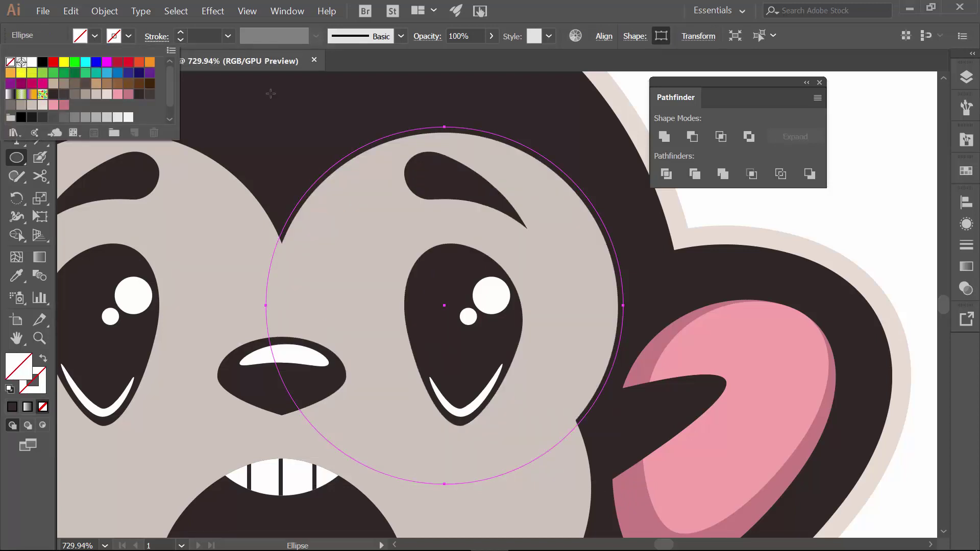
{"action": "key", "text": "Escape"}
Move and resize the circle down and inward so it leaves a thin crescent along the face's upper right edge
{"action": "key", "text": "v"}
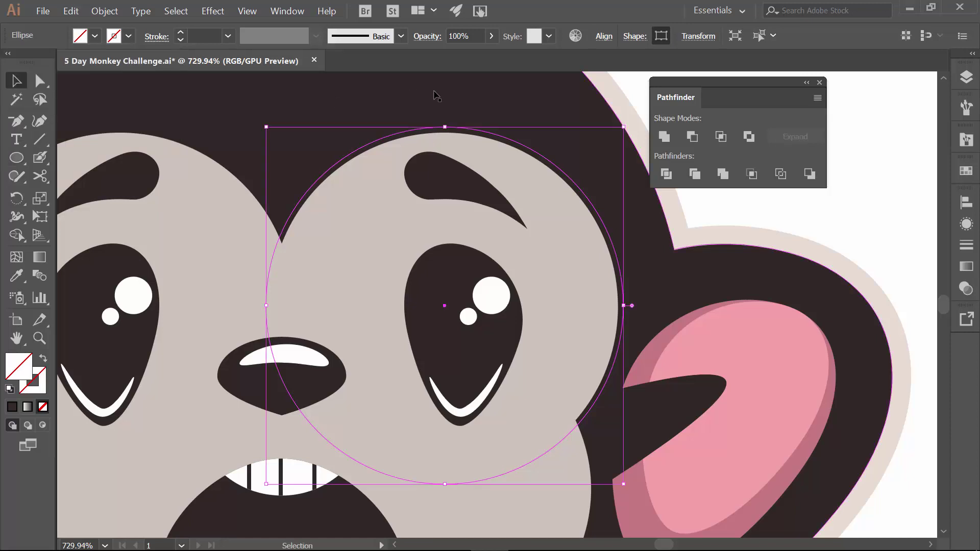
{"action": "key", "text": "Down"}
{"action": "key", "text": "Down"}
{"action": "key", "text": "Down"}
{"action": "key", "text": "Down"}
{"action": "key", "text": "Down"}
{"action": "key", "text": "Down"}
{"action": "key", "text": "Down"}
{"action": "key", "text": "Down"}
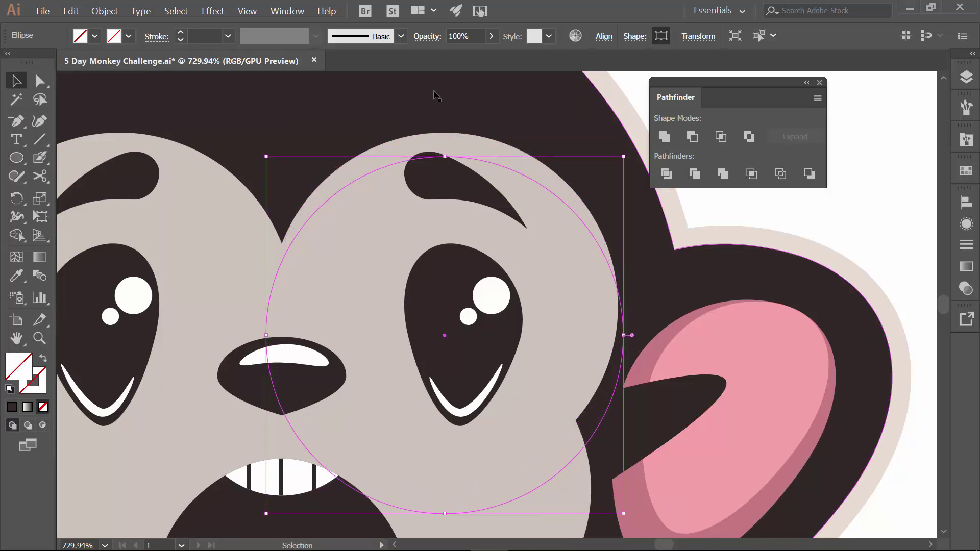
{"action": "key", "text": "Down"}
{"action": "key", "text": "Left"}
{"action": "key", "text": "Left"}
{"action": "key", "text": "Left"}
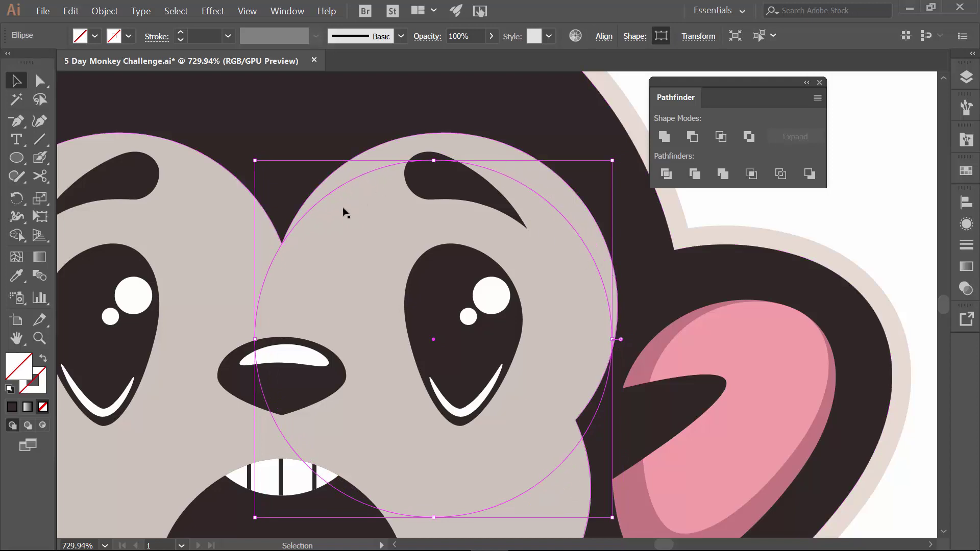
{"action": "mouse_move", "coordinate": [253, 159]}
{"action": "left_mouse_down"}
{"action": "mouse_move", "coordinate": [243, 146]}
{"action": "mouse_move", "coordinate": [253, 144]}
{"action": "left_mouse_up"}
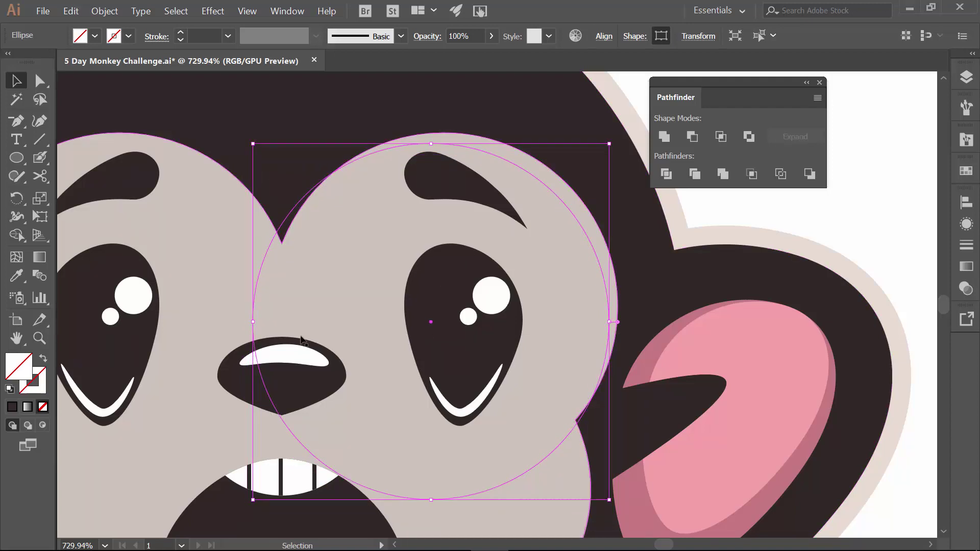
{"action": "left_click_drag", "start_coordinate": [253, 322], "coordinate": [260, 324]}
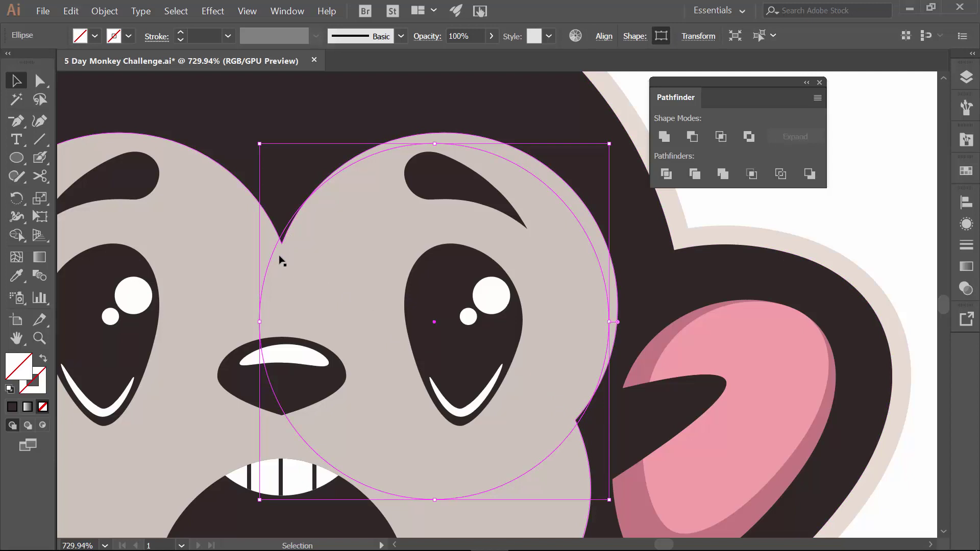
Cut the circle with Scissors near the forehead point and the right cheek notch, and delete the lower segment
{"action": "key", "text": "c"}
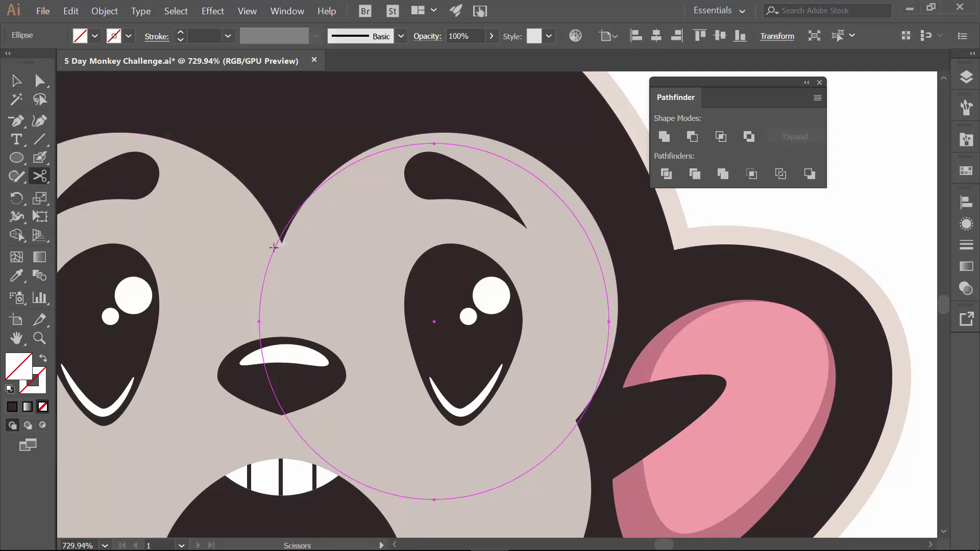
{"action": "left_click", "coordinate": [274, 247]}
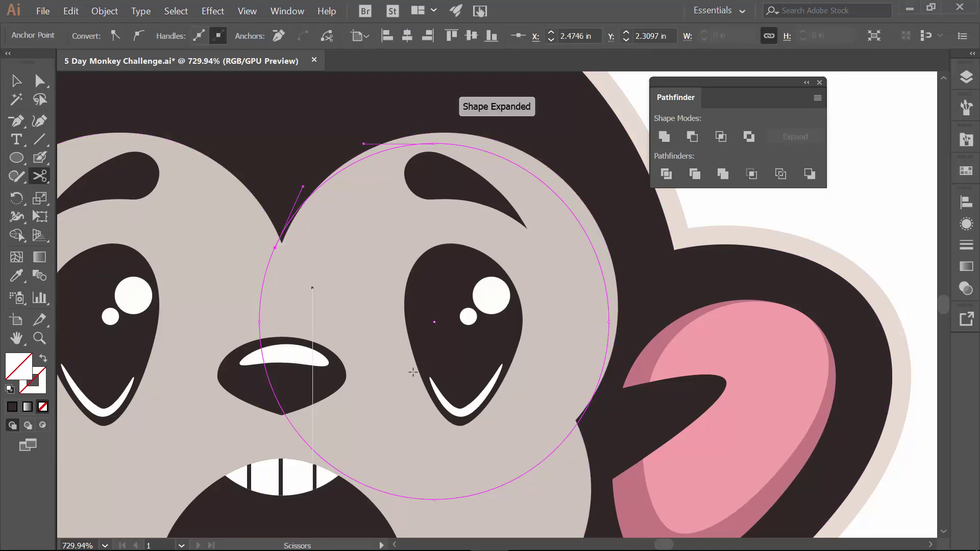
{"action": "left_click", "coordinate": [571, 432]}
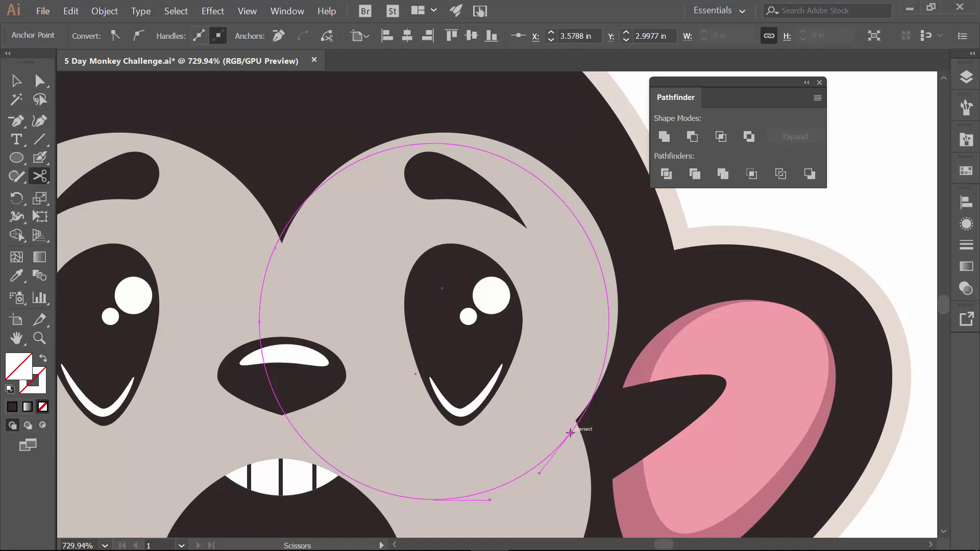
{"action": "key", "text": "v"}
{"action": "left_click", "coordinate": [532, 470]}
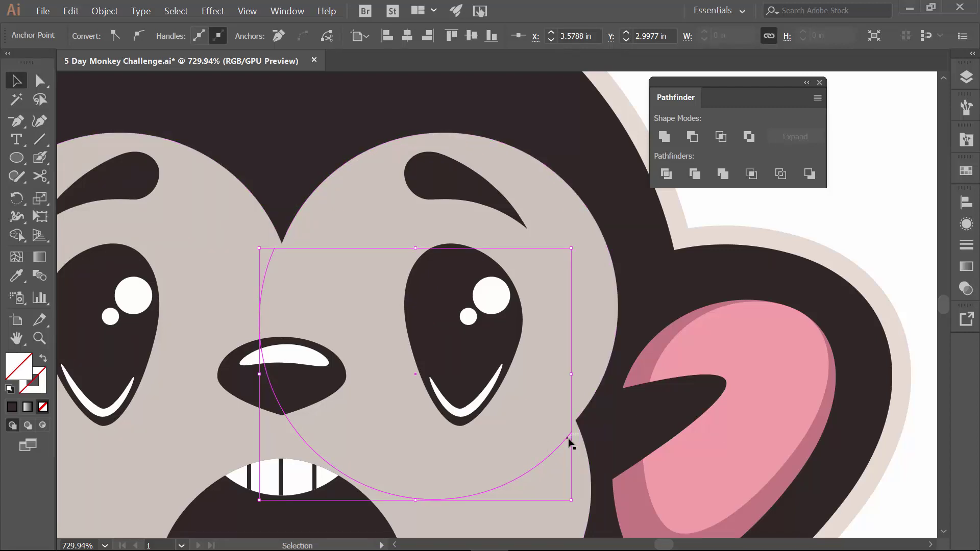
{"action": "key", "text": "Delete"}
{"action": "key", "text": "Delete"}
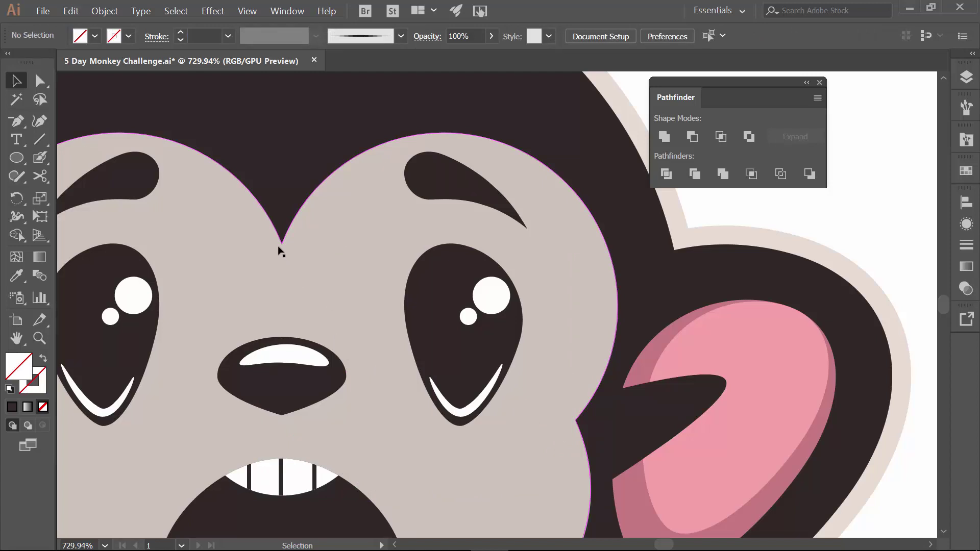
Give the remaining arc a magenta stroke to preview it, and set the stroke back to none
{"action": "left_click", "coordinate": [357, 160]}
{"action": "left_click", "coordinate": [129, 36]}
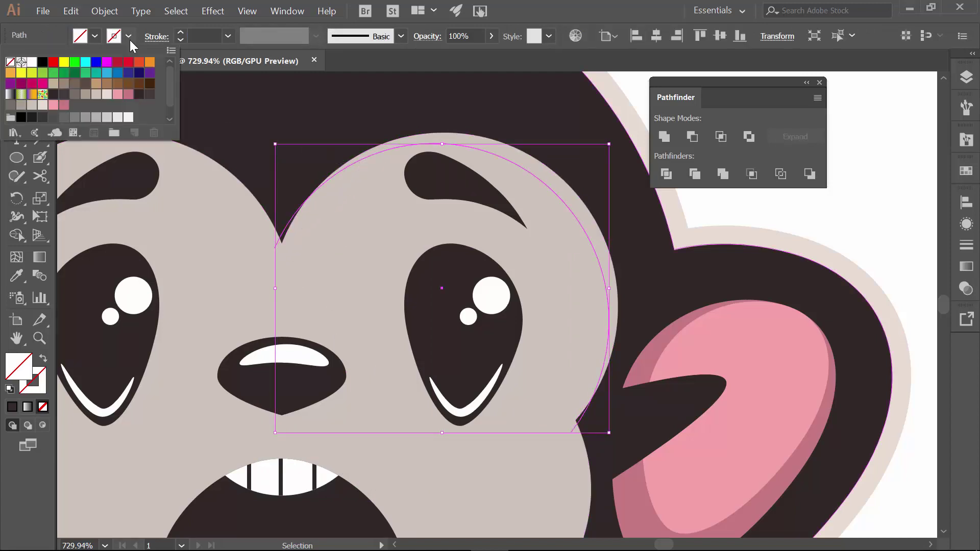
{"action": "left_click", "coordinate": [112, 65]}
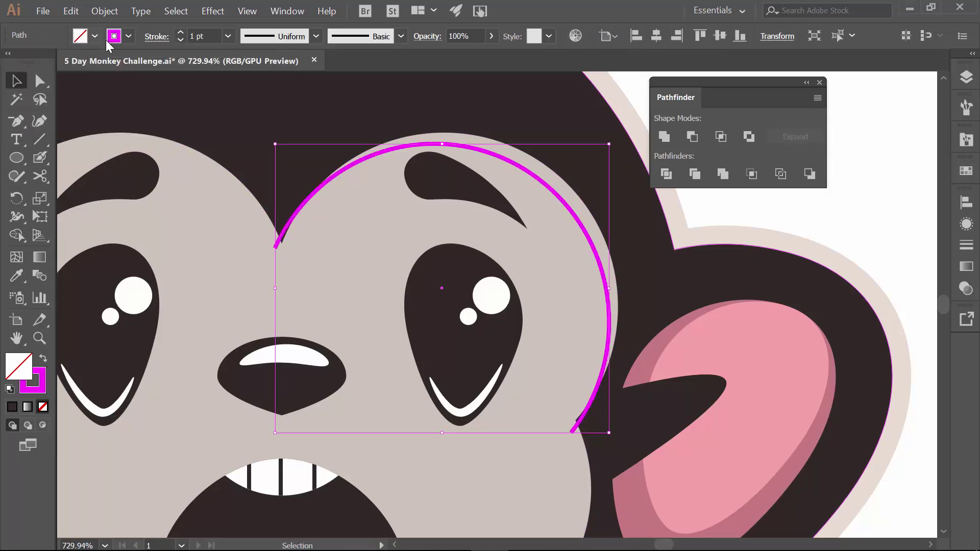
{"action": "left_click", "coordinate": [129, 35]}
{"action": "left_click", "coordinate": [10, 63]}
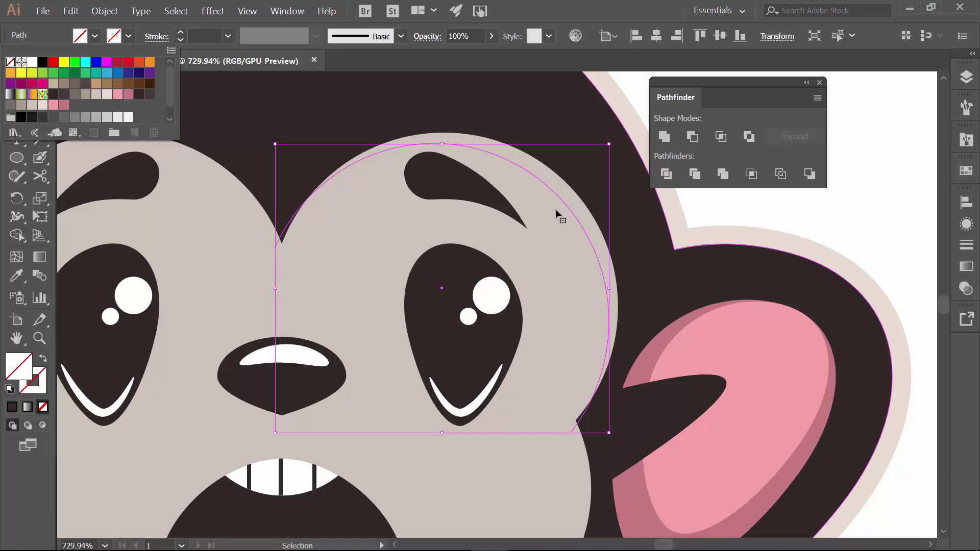
Divide the grey face shape along the arc using Pathfinder, and ungroup the resulting pieces
{"action": "left_click", "coordinate": [243, 249]}
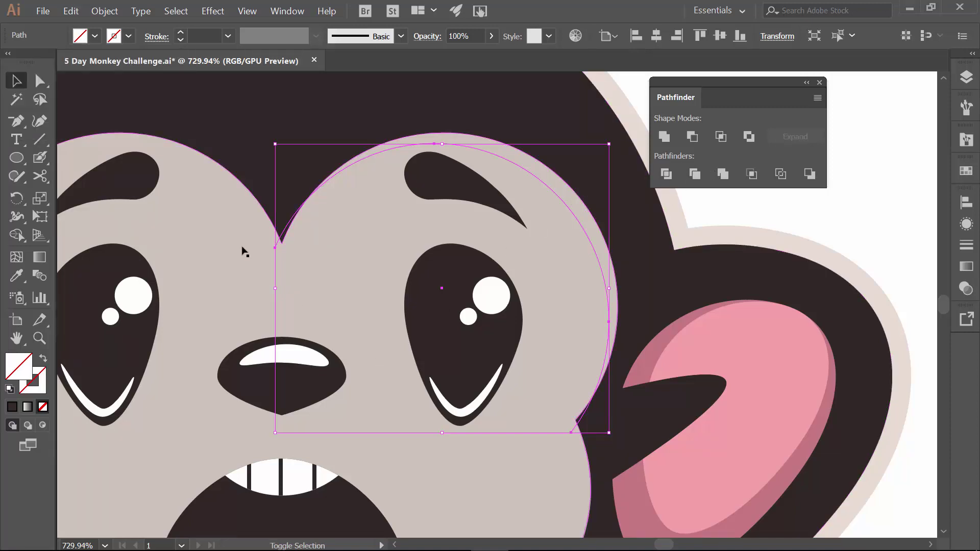
{"action": "left_click", "coordinate": [243, 249]}
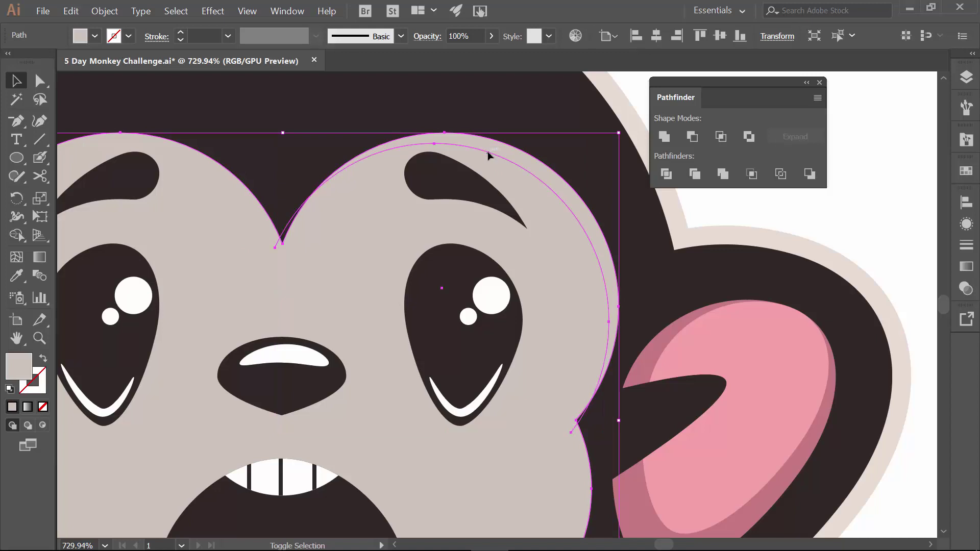
{"action": "left_click", "coordinate": [488, 155], "text": "shift"}
{"action": "left_click", "coordinate": [665, 174]}
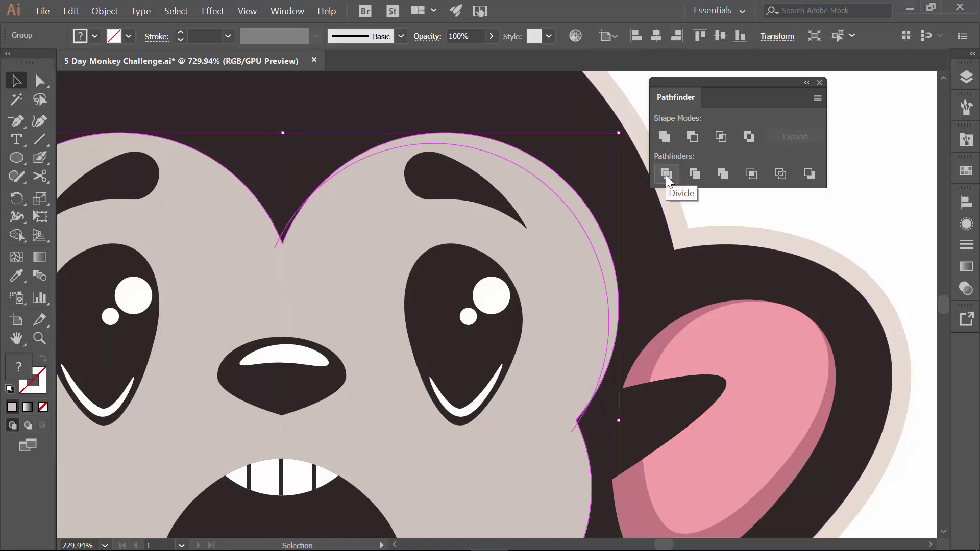
{"action": "right_click", "coordinate": [556, 193]}
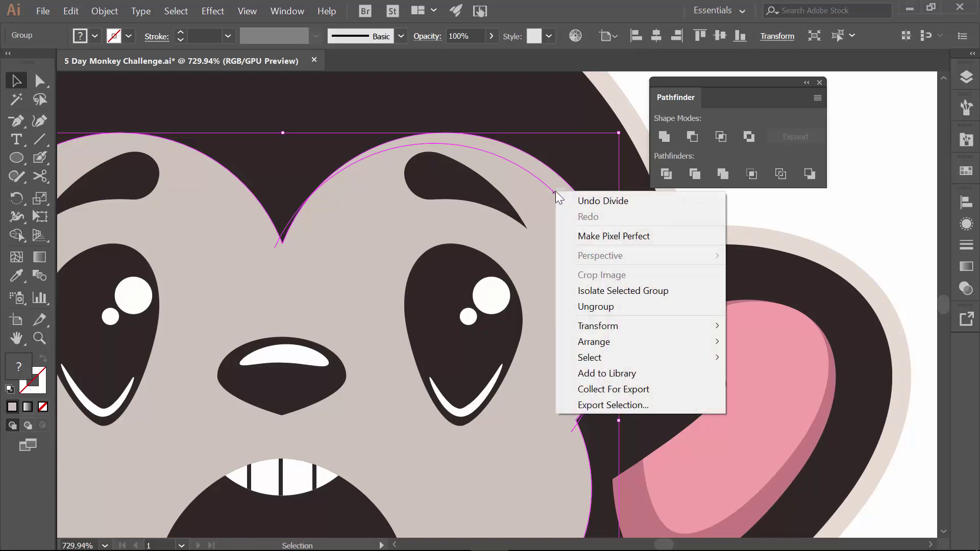
{"action": "left_click", "coordinate": [612, 308]}
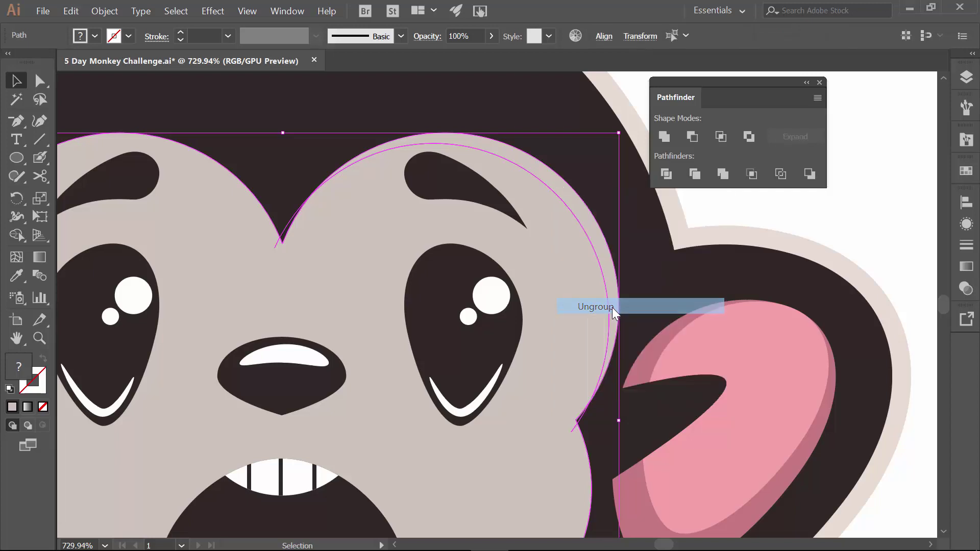
{"action": "left_click", "coordinate": [712, 205]}
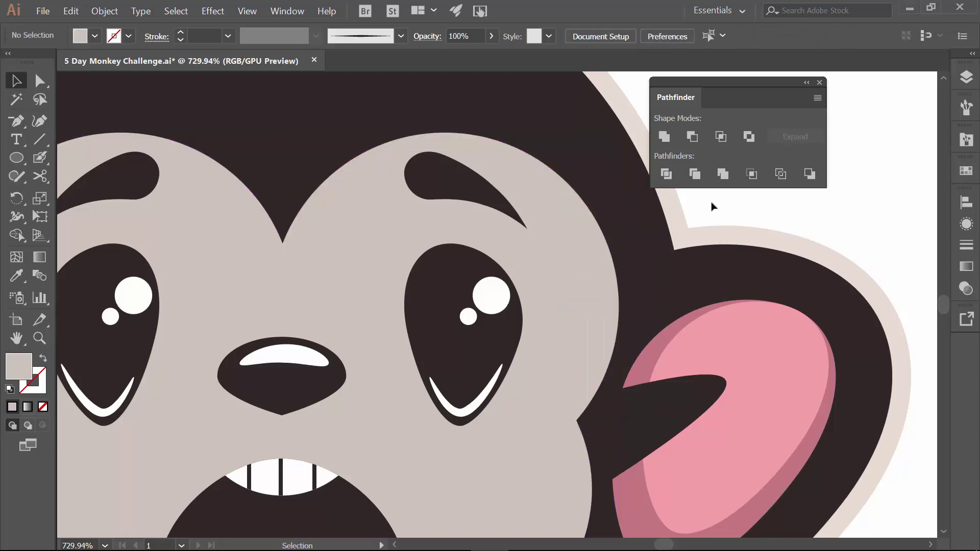
Fill the crescent along the face's upper right edge with the light beige swatch
{"action": "left_click", "coordinate": [532, 161]}
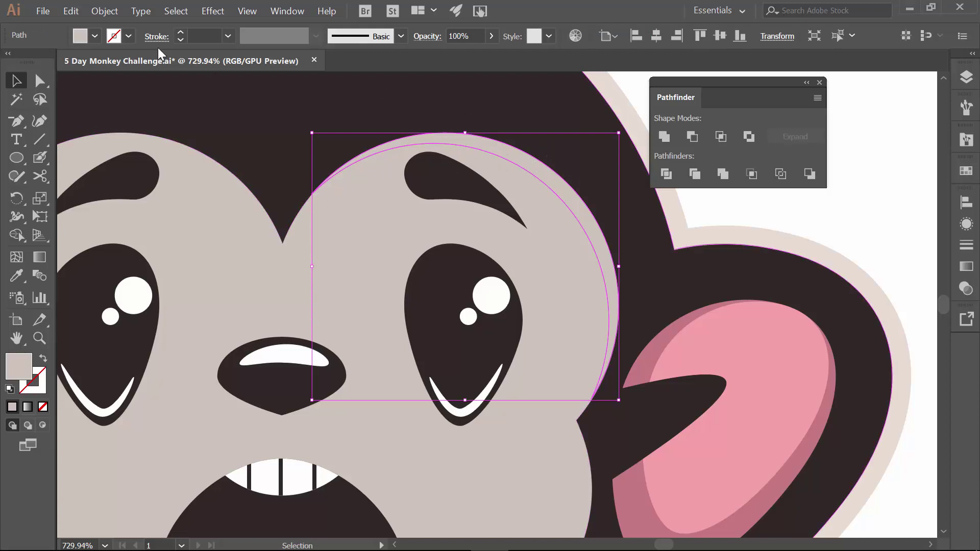
{"action": "left_click", "coordinate": [99, 38]}
{"action": "left_click", "coordinate": [106, 96]}
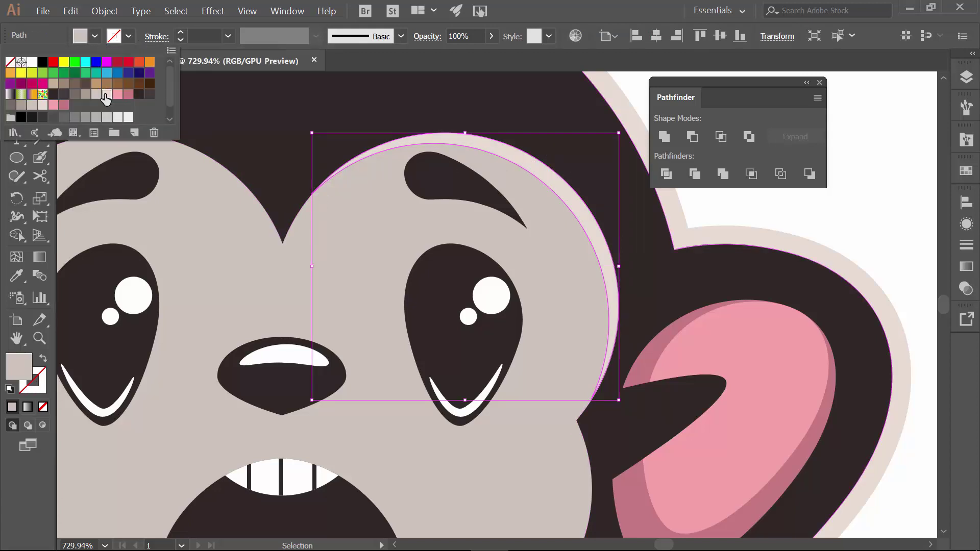
{"action": "left_click", "coordinate": [182, 237]}
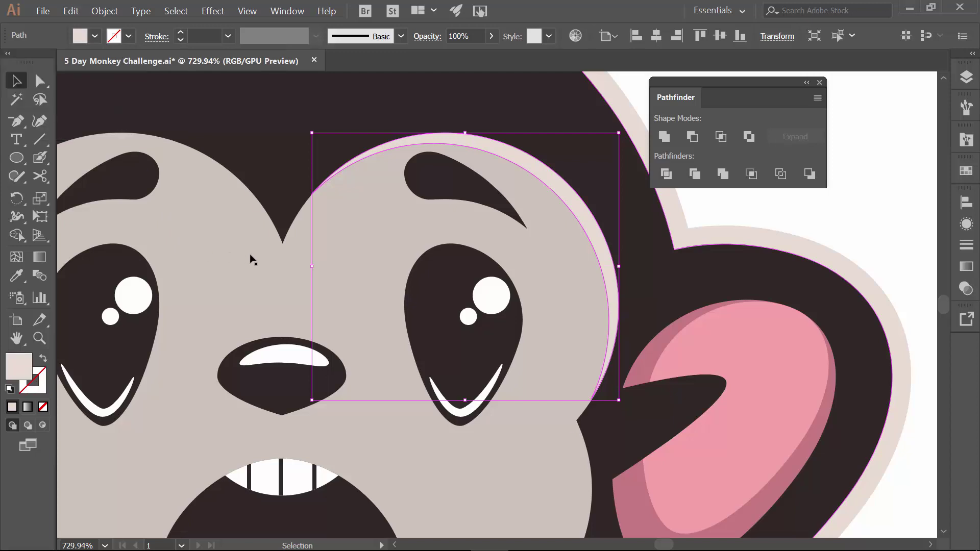
Unite the main grey face shape and the leftover bits at the arc's ends with Pathfinder
{"action": "left_click", "coordinate": [250, 255]}
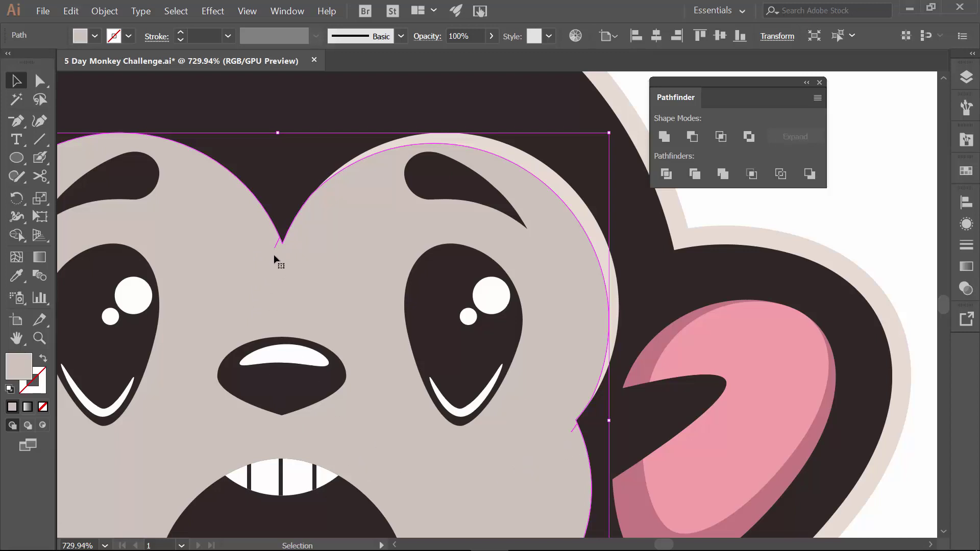
{"action": "left_click_drag", "start_coordinate": [277, 249], "coordinate": [275, 246]}
{"action": "left_click", "coordinate": [669, 134]}
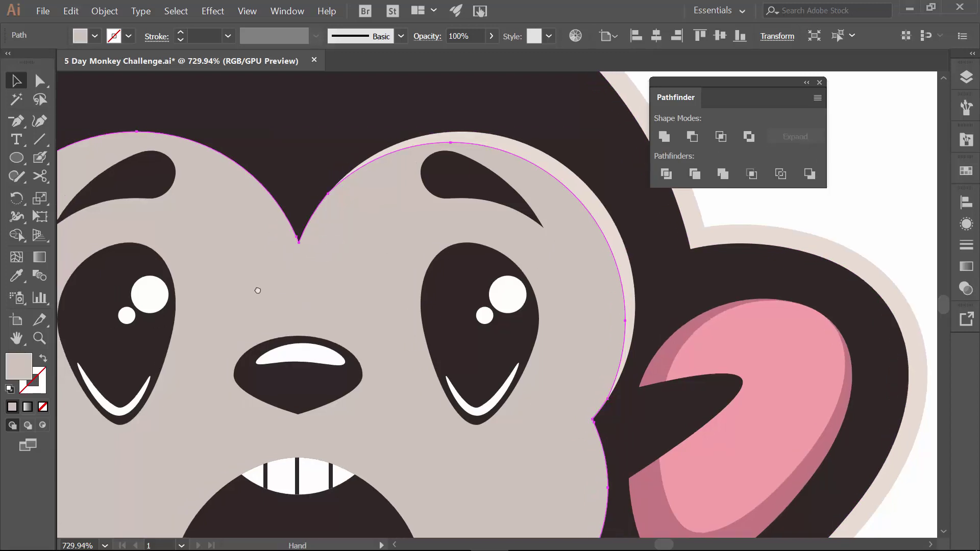
Draw a circle over the left half of the grey face with the Ellipse tool and set its fill to none
{"action": "left_click_drag", "start_coordinate": [256, 289], "coordinate": [481, 262]}
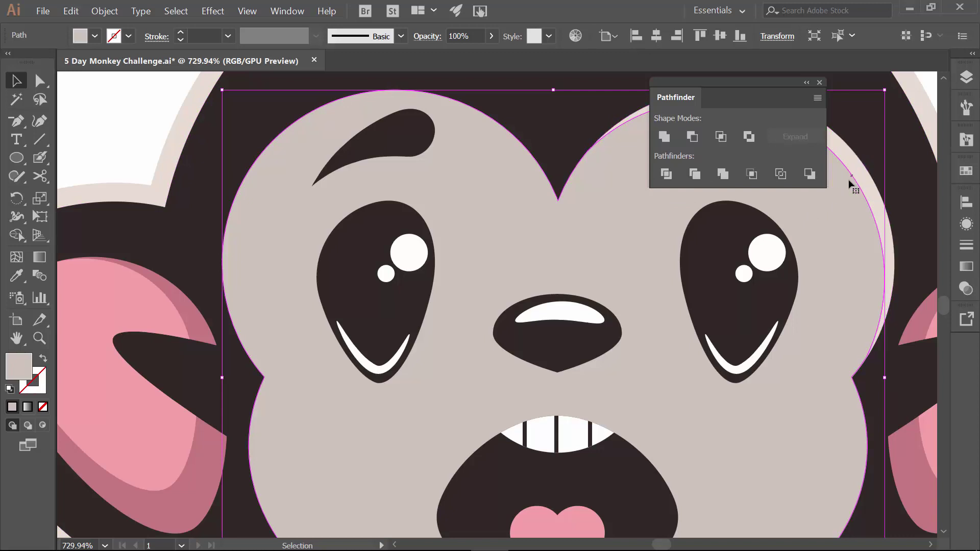
{"action": "key", "text": "l"}
{"action": "left_click_drag", "start_coordinate": [220, 123], "coordinate": [570, 438]}
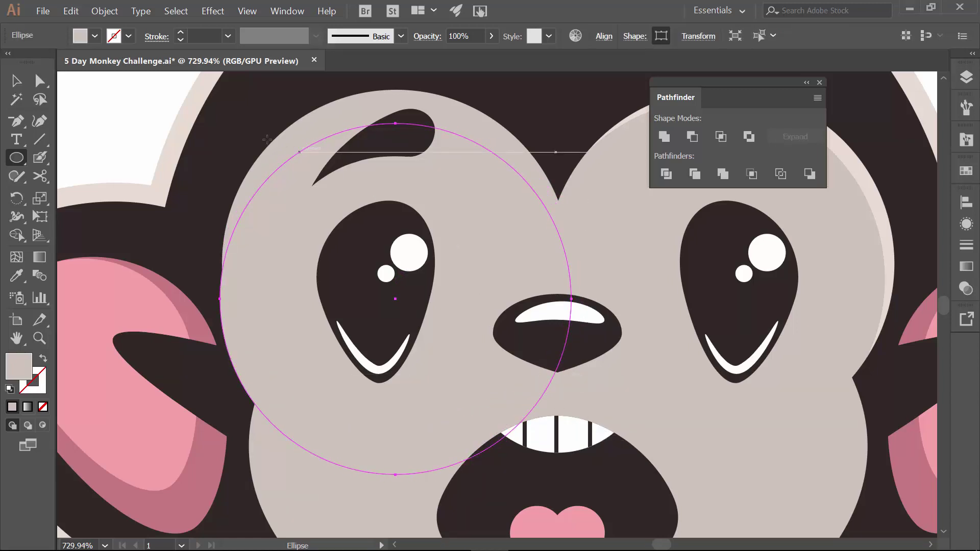
{"action": "left_click", "coordinate": [94, 35]}
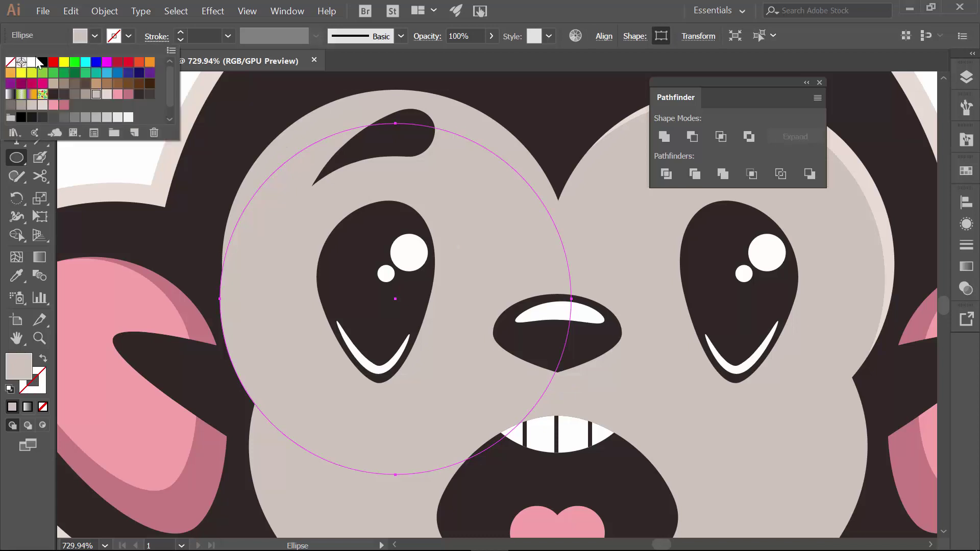
{"action": "left_click", "coordinate": [10, 63]}
{"action": "key", "text": "Escape"}
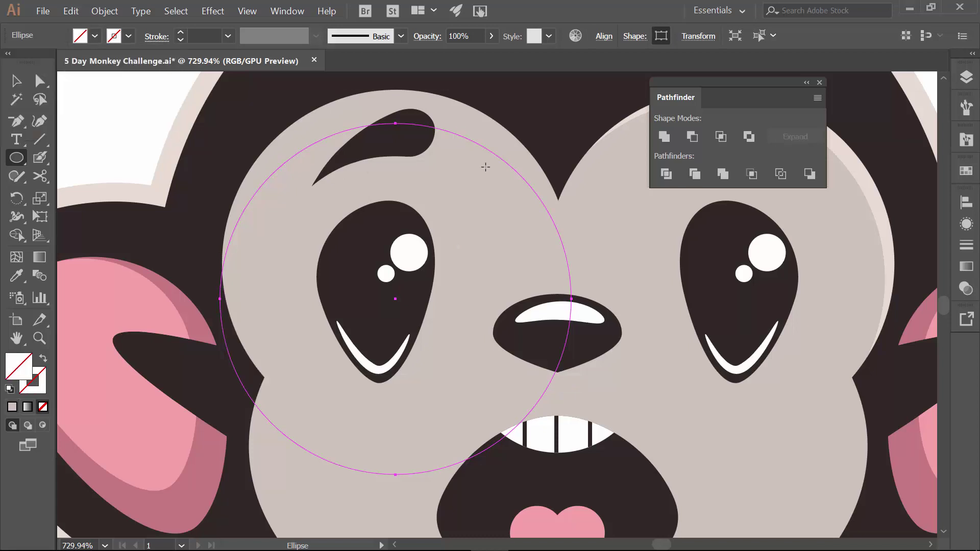
Shrink and nudge the circle so it sits inside the face's left edge and meets the top of the left brow lobe
{"action": "key", "text": "Right"}
{"action": "key", "text": "Right"}
{"action": "key", "text": "Right"}
{"action": "key", "text": "Right"}
{"action": "key", "text": "Up"}
{"action": "key", "text": "Up"}
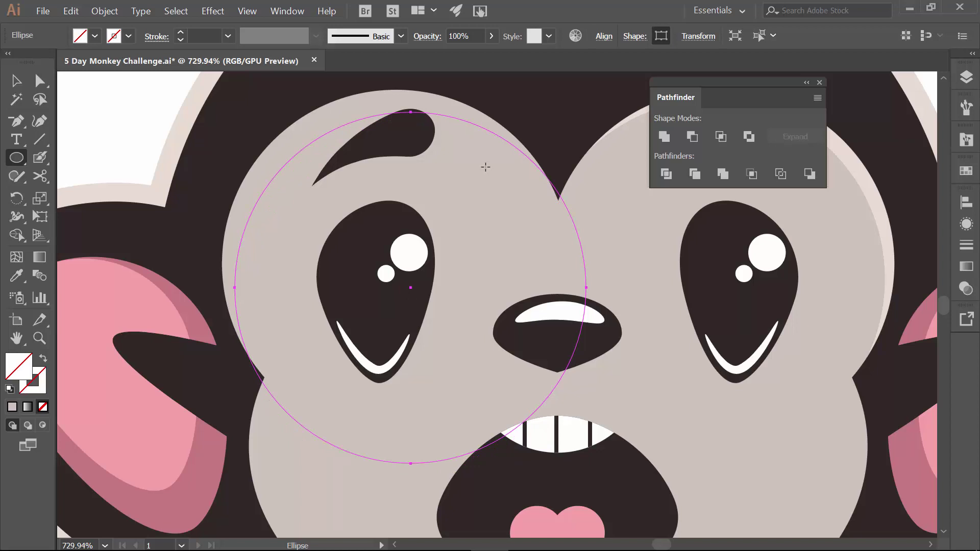
{"action": "key", "text": "Up"}
{"action": "key", "text": "Up"}
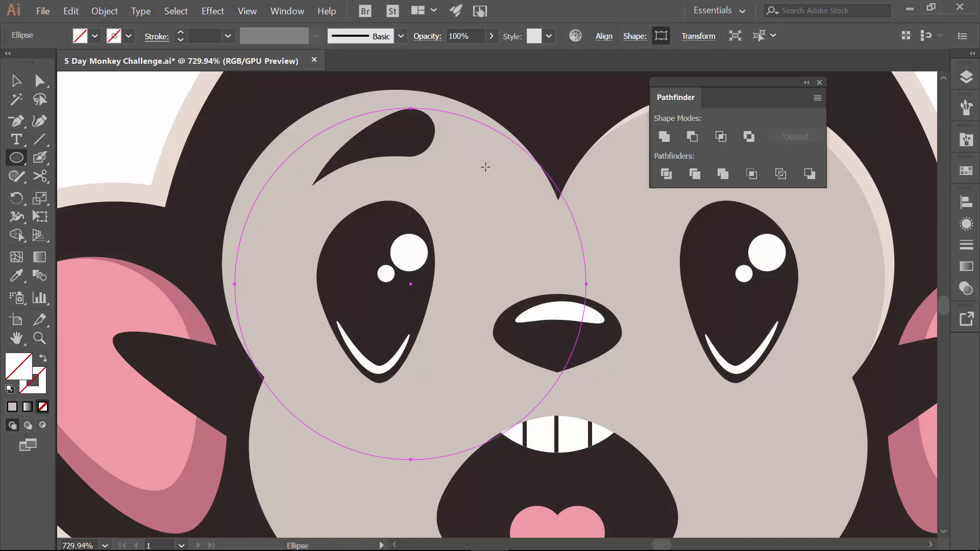
{"action": "key", "text": "Down"}
{"action": "key", "text": "v"}
{"action": "left_click_drag", "start_coordinate": [234, 459], "coordinate": [245, 458]}
{"action": "key", "text": "Up"}
{"action": "key", "text": "Up"}
{"action": "key", "text": "Up"}
{"action": "key", "text": "Up"}
{"action": "key", "text": "Up"}
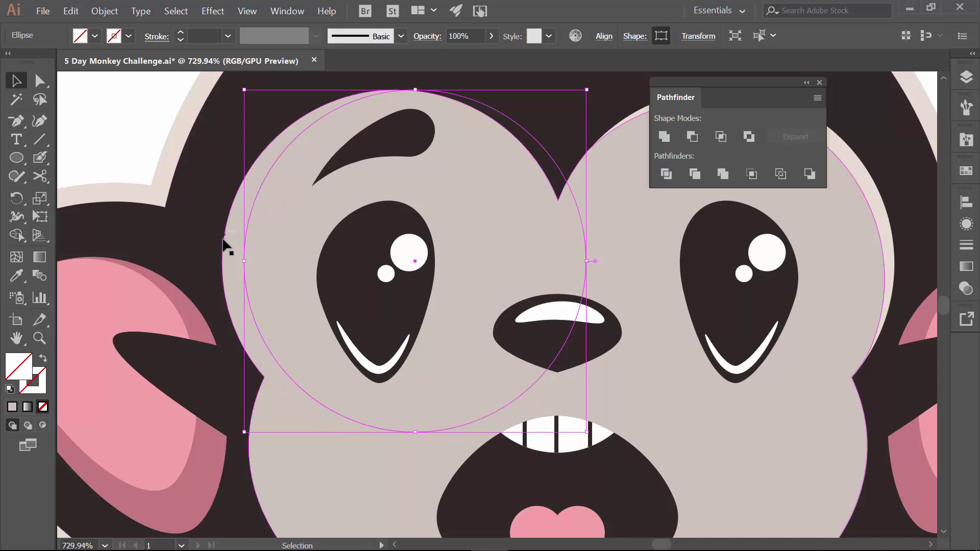
Draw a wide ellipse around the mouth and stretch it down until it slightly overlaps the bottom edge of the chin
{"action": "scroll", "coordinate": [377, 311], "scroll_direction": "down", "scroll_amount": 3}
{"action": "scroll", "coordinate": [376, 312], "scroll_direction": "right", "scroll_amount": 2}
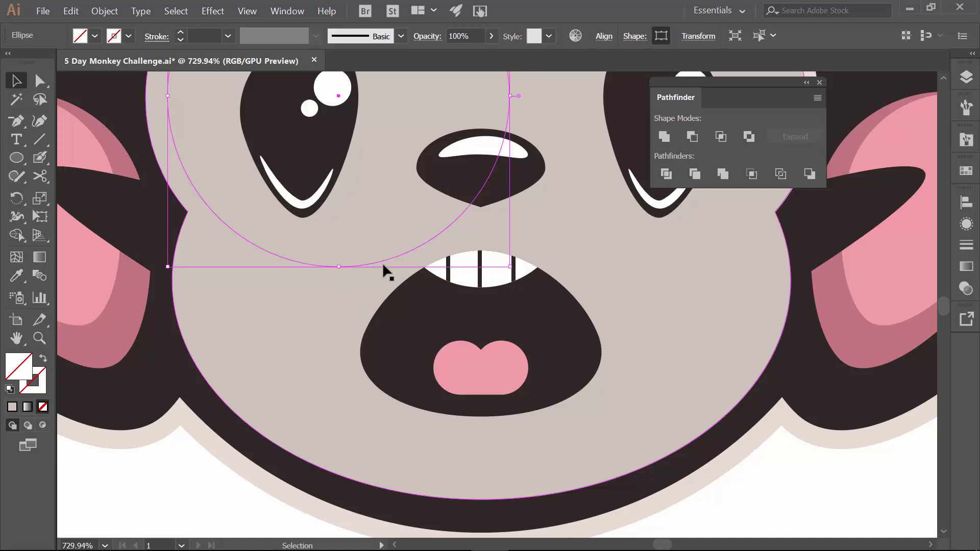
{"action": "key", "text": "l"}
{"action": "left_click_drag", "start_coordinate": [214, 210], "coordinate": [748, 496]}
{"action": "key", "text": "v"}
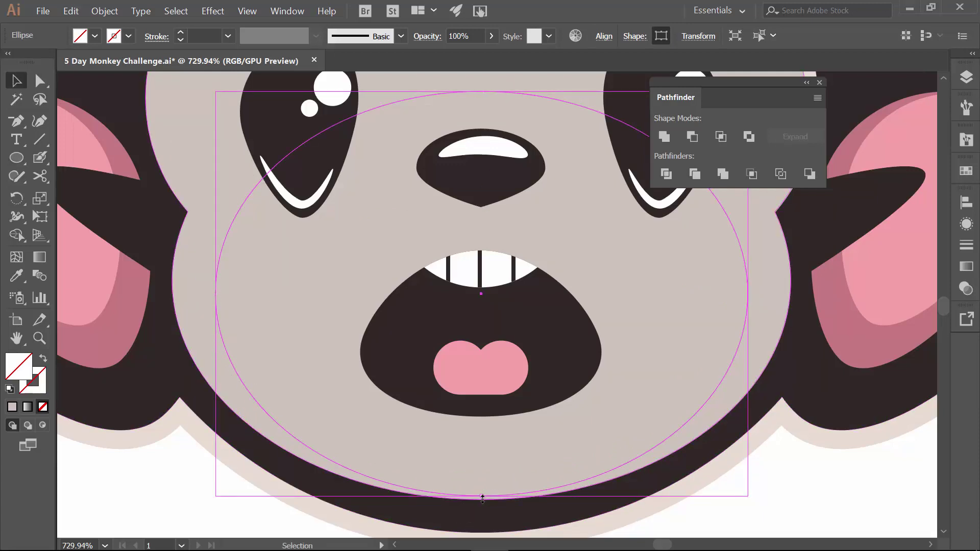
{"action": "left_click_drag", "start_coordinate": [483, 497], "coordinate": [480, 505]}
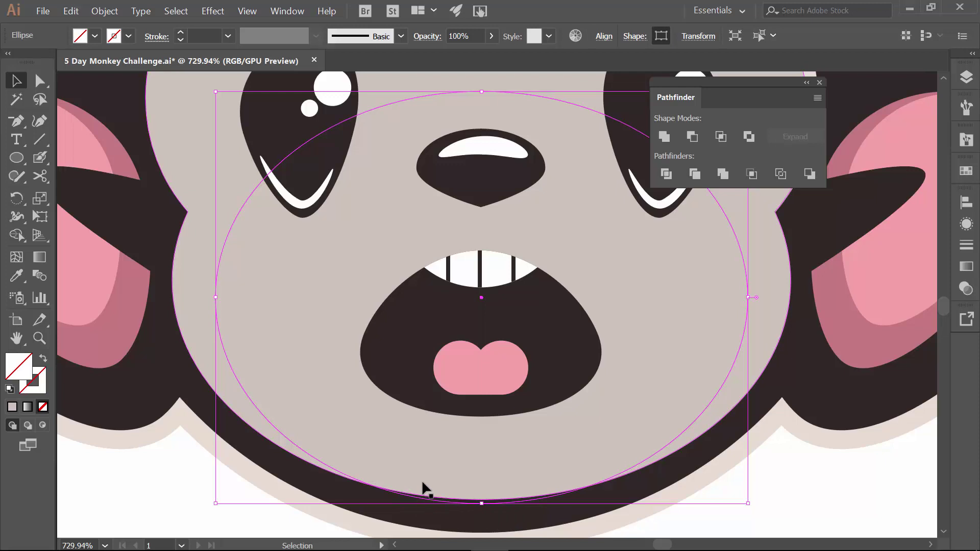
Cut the wide ellipse at its upper left and lower right with Scissors, and delete the right-hand section
{"action": "scroll", "coordinate": [422, 484], "scroll_direction": "up", "scroll_amount": 3}
{"action": "key", "text": "c"}
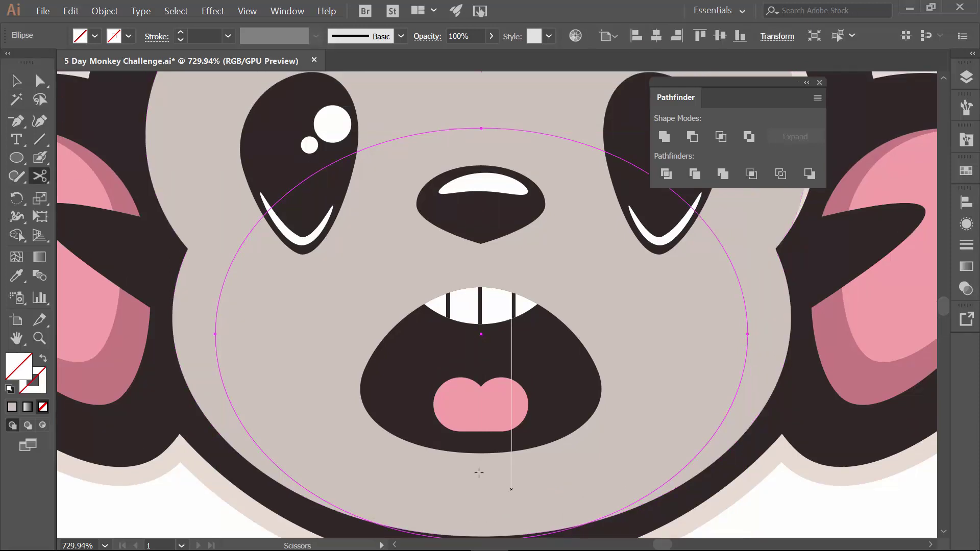
{"action": "left_click", "coordinate": [256, 225]}
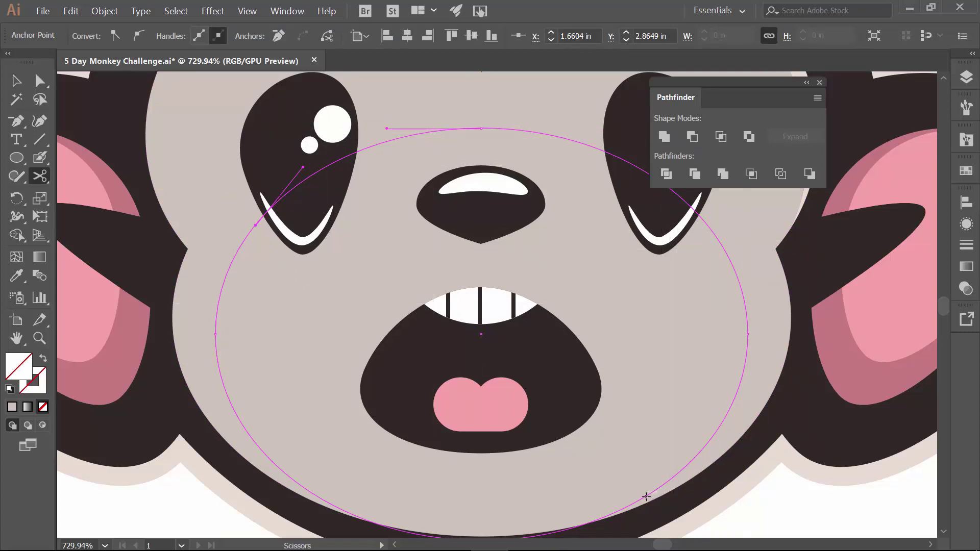
{"action": "left_click", "coordinate": [646, 496]}
{"action": "key", "text": "v"}
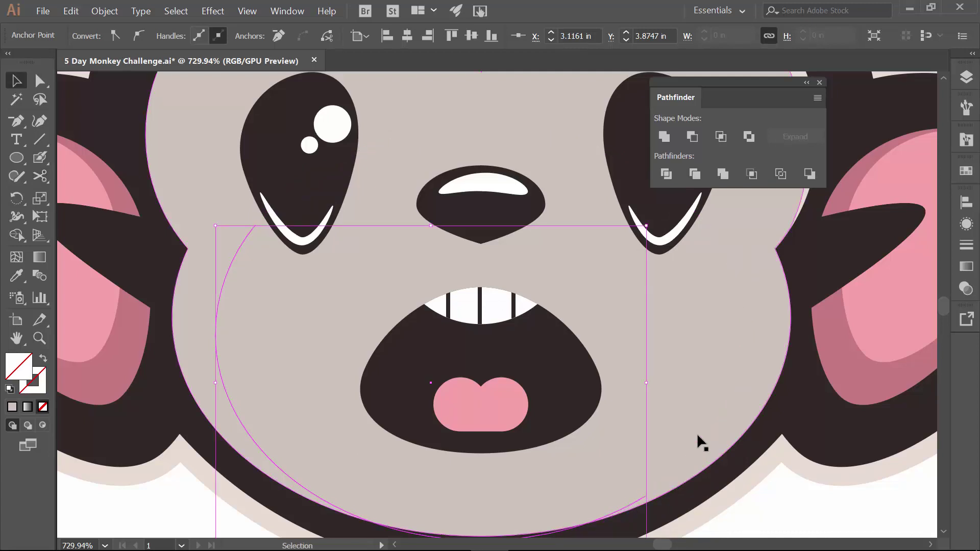
{"action": "left_click", "coordinate": [733, 401]}
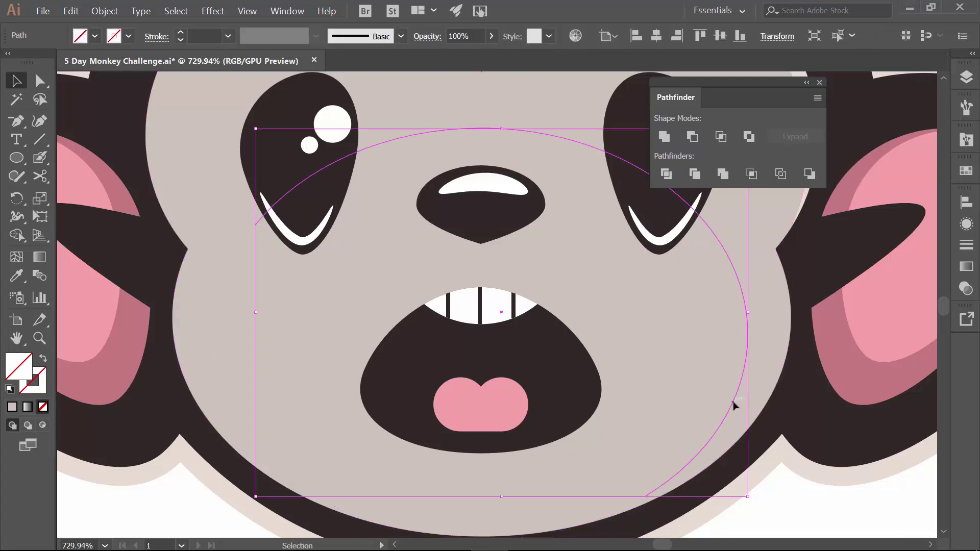
{"action": "key", "text": "Delete"}
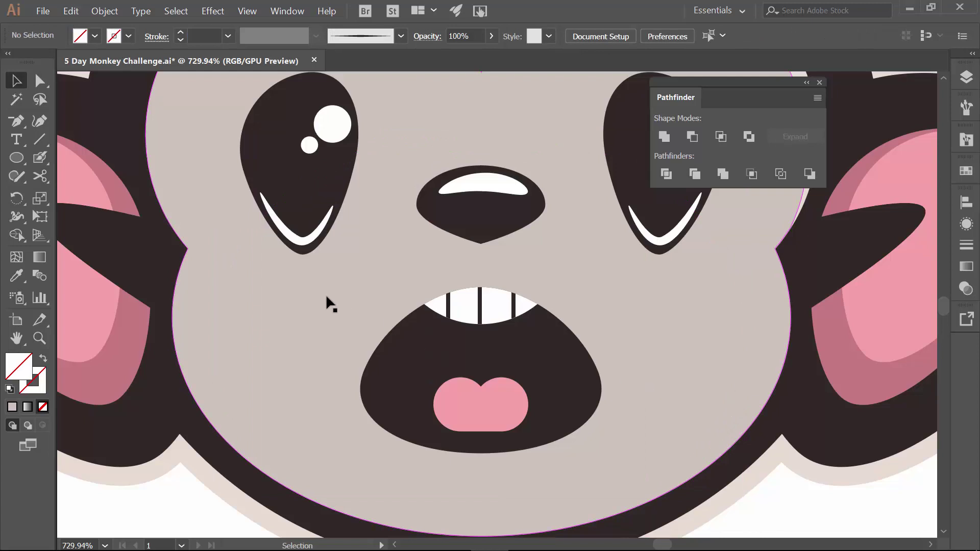
Cut the upper circle below the left eye and beside the brow notch with Scissors, and delete its lower right section
{"action": "left_click", "coordinate": [222, 258]}
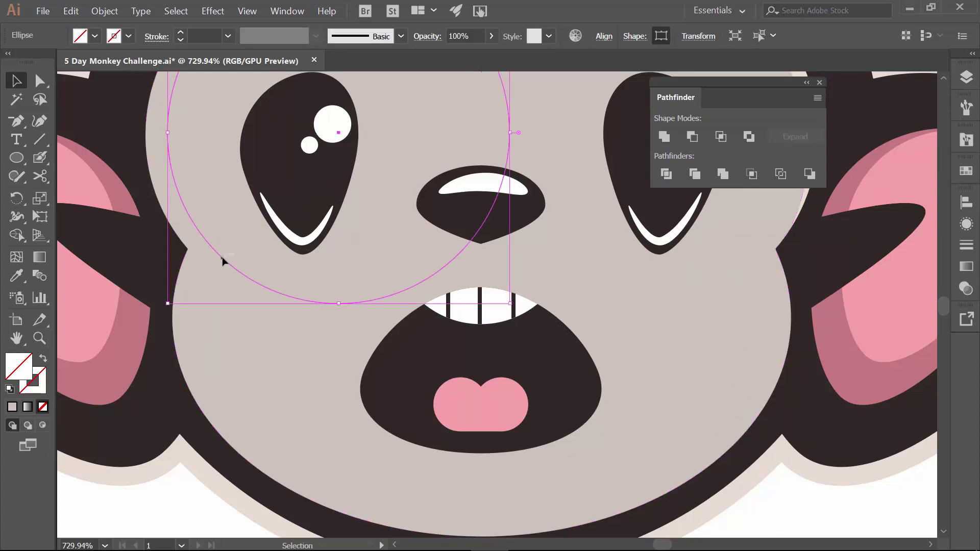
{"action": "key", "text": "c"}
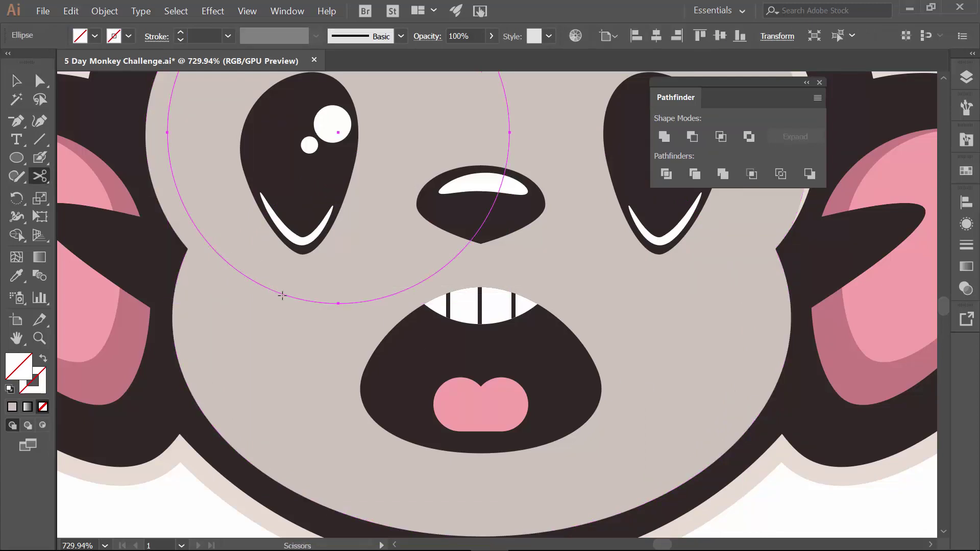
{"action": "left_click", "coordinate": [283, 294]}
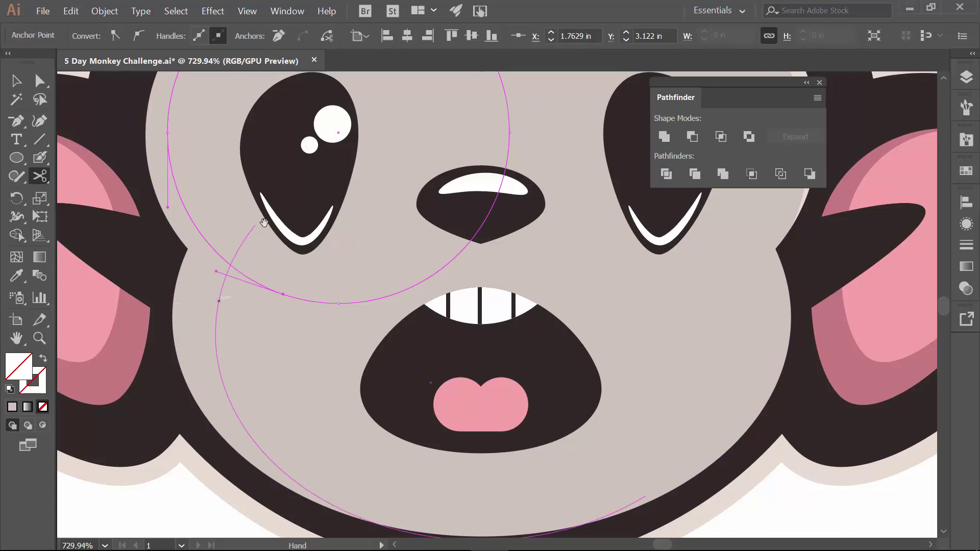
{"action": "left_click_drag", "start_coordinate": [285, 198], "coordinate": [259, 322]}
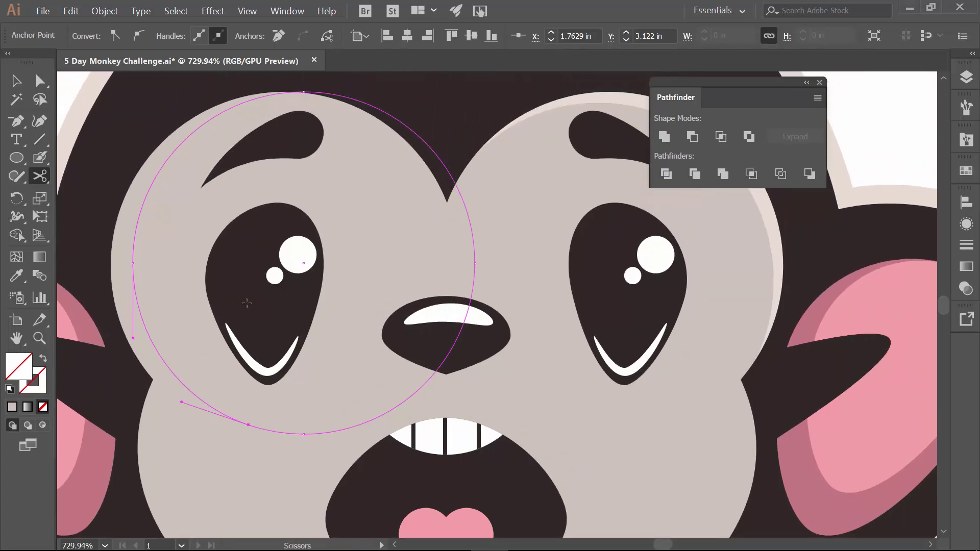
{"action": "left_click", "coordinate": [470, 223]}
{"action": "key", "text": "v"}
{"action": "left_click", "coordinate": [471, 246]}
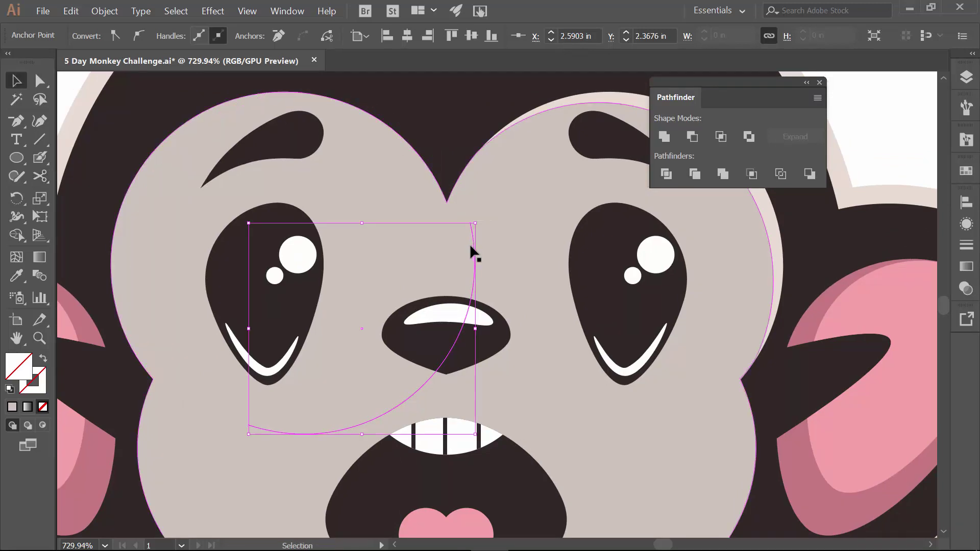
{"action": "key", "text": "Delete"}
{"action": "key", "text": "Delete"}
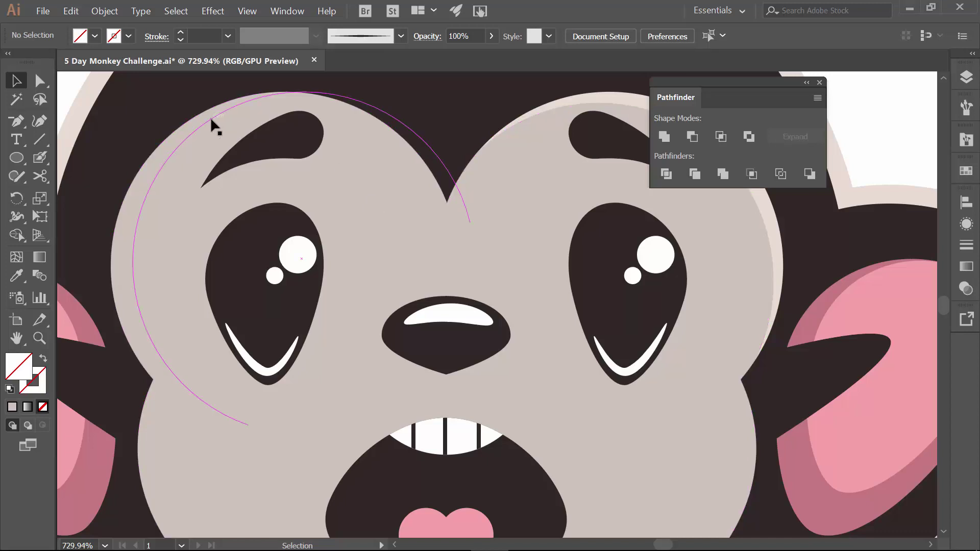
Divide the grey face shape along both remaining arcs using Pathfinder, and ungroup the resulting pieces
{"action": "left_click", "coordinate": [211, 117]}
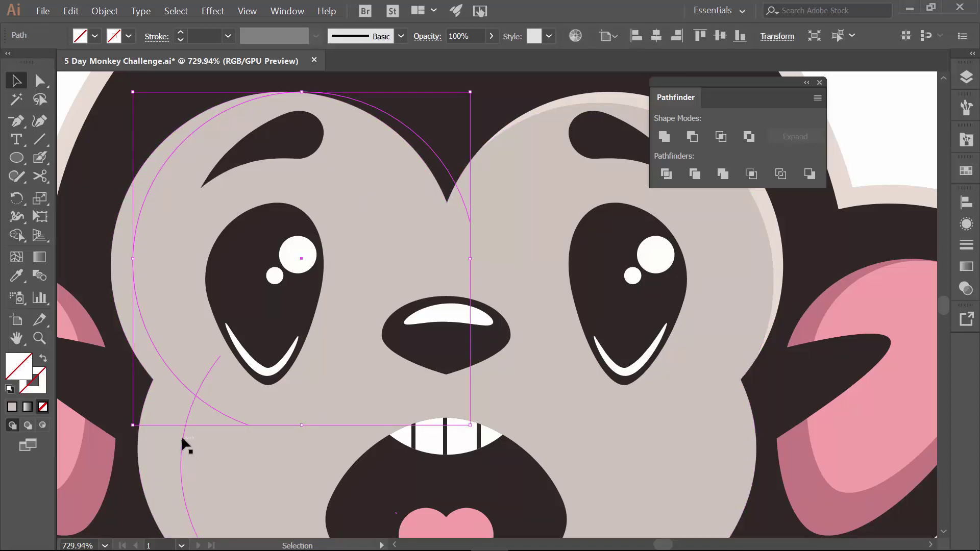
{"action": "key", "text": "space"}
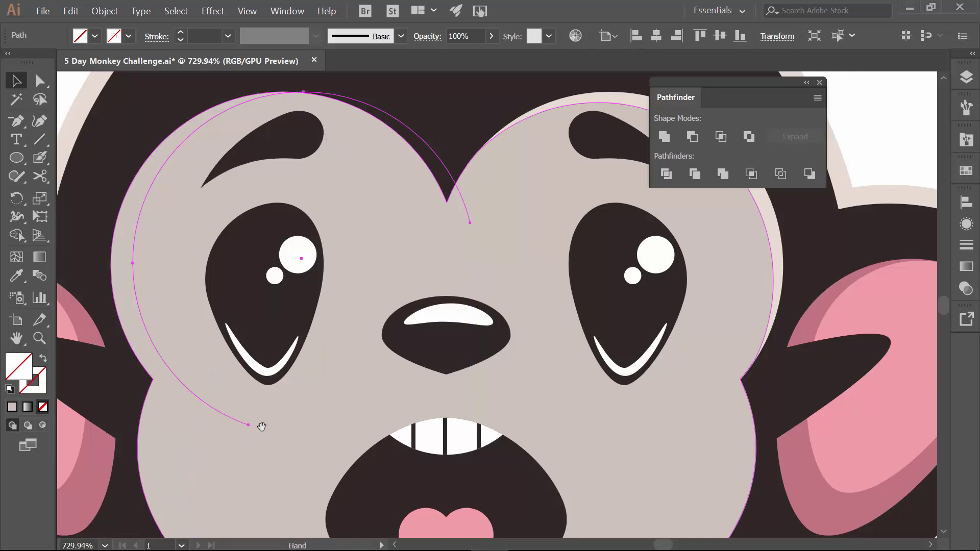
{"action": "left_click_drag", "start_coordinate": [258, 435], "coordinate": [300, 332]}
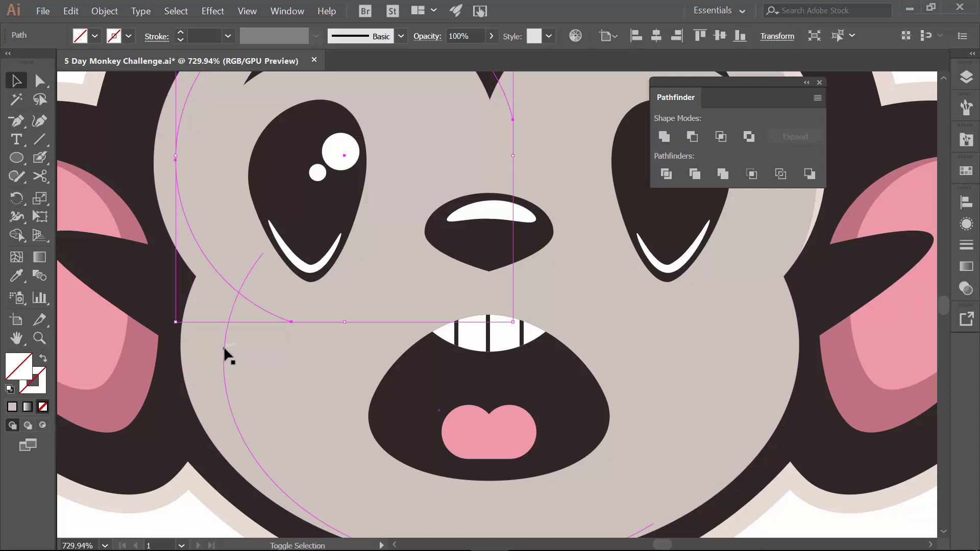
{"action": "left_click", "coordinate": [224, 350], "text": "shift"}
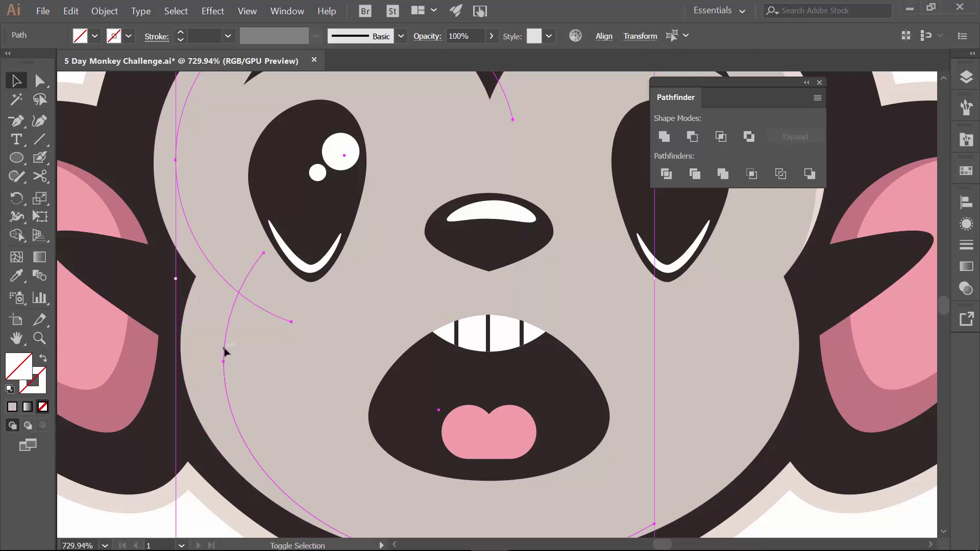
{"action": "left_click", "coordinate": [716, 310], "text": "shift"}
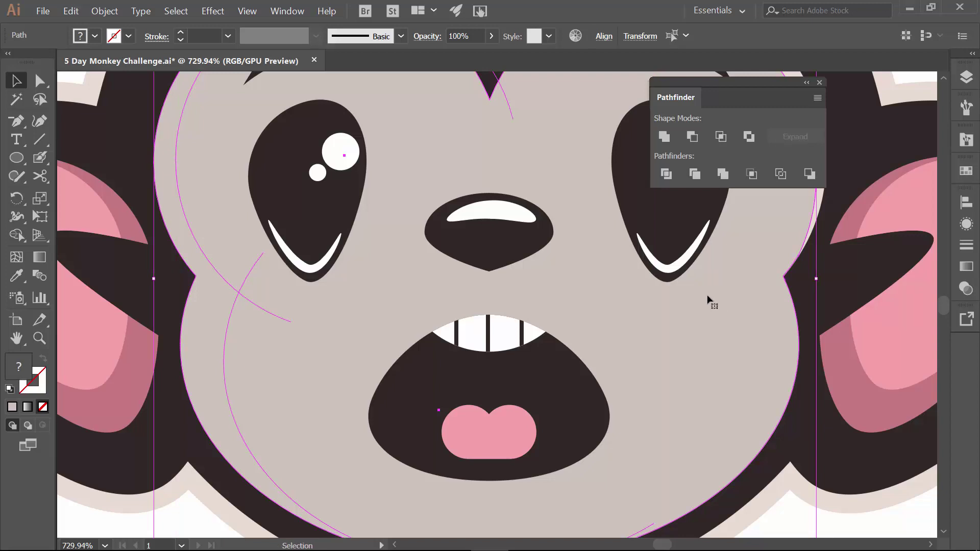
{"action": "left_click", "coordinate": [666, 175]}
{"action": "right_click", "coordinate": [232, 261]}
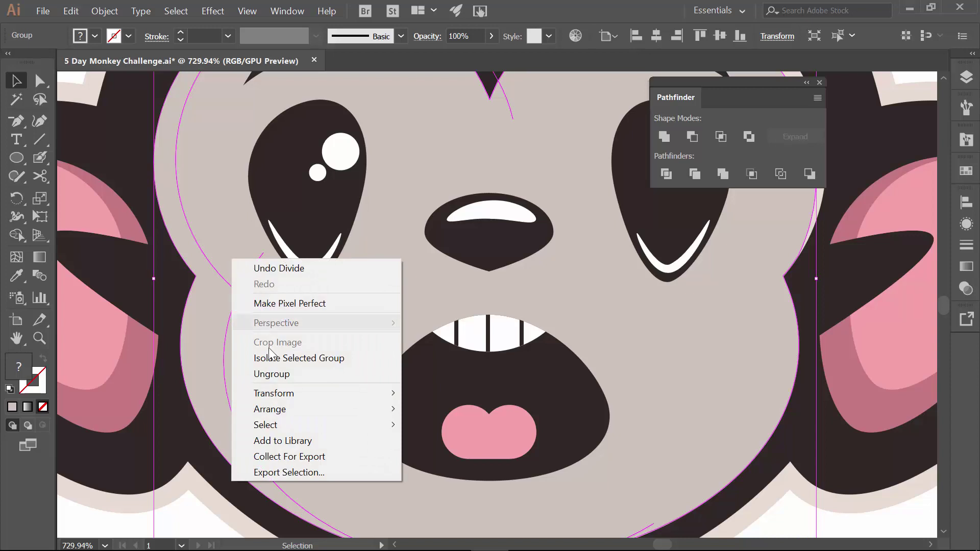
{"action": "left_click", "coordinate": [269, 374]}
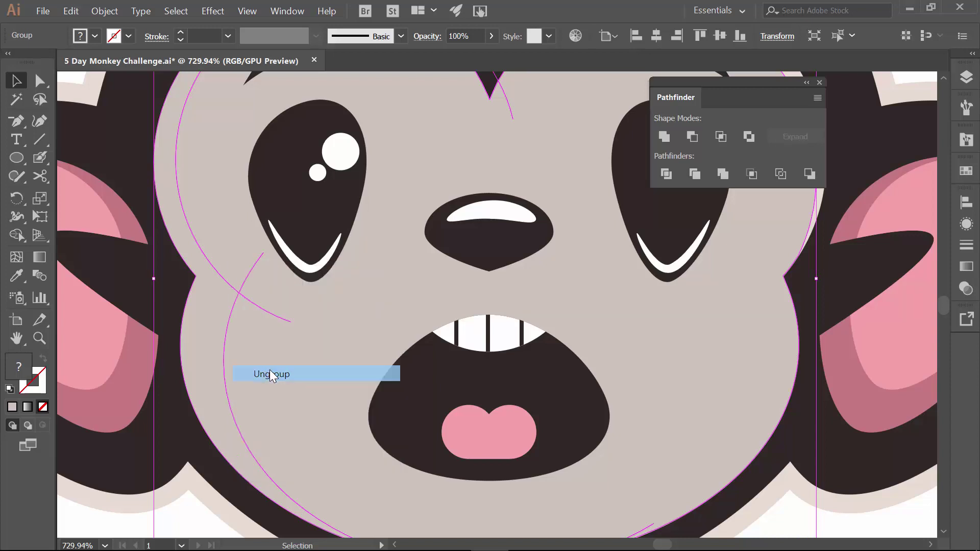
{"action": "left_click", "coordinate": [893, 521]}
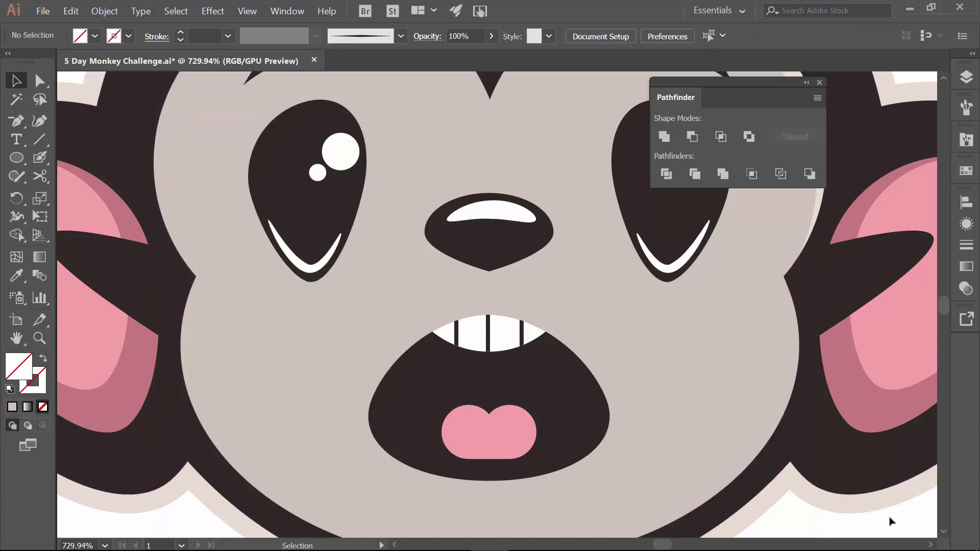
Fill the double crescent along the face's left edge with the darker grey-brown swatch as a shadow
{"action": "left_click", "coordinate": [205, 284]}
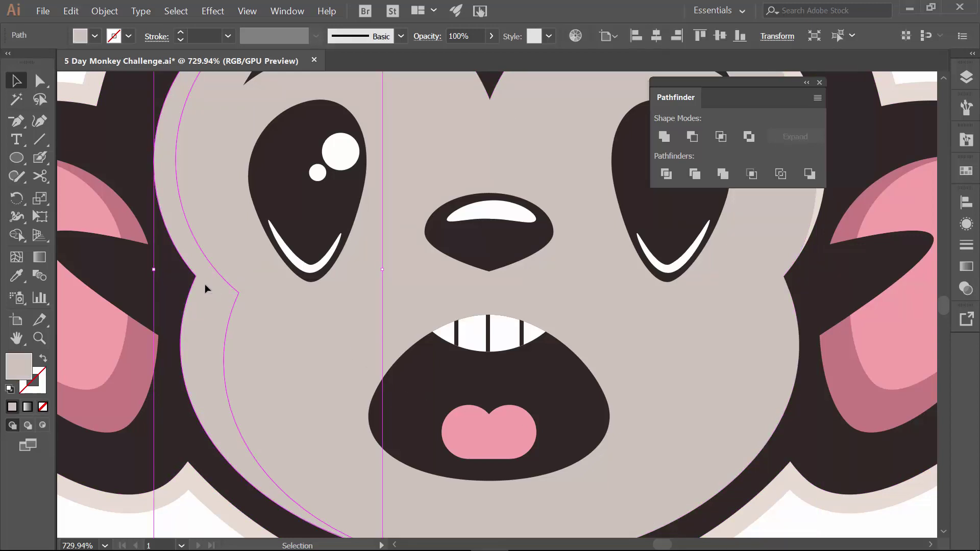
{"action": "key", "text": "ctrl+0"}
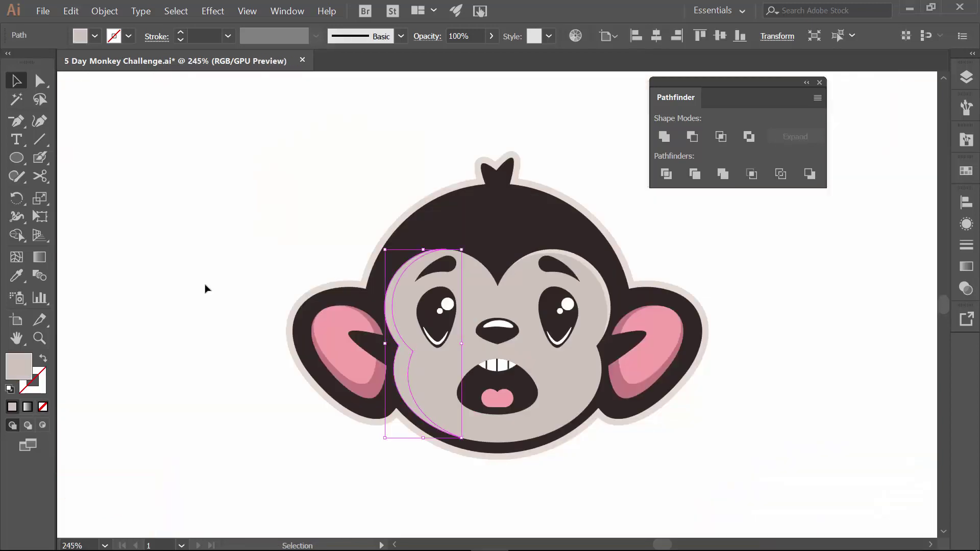
{"action": "left_click", "coordinate": [95, 36]}
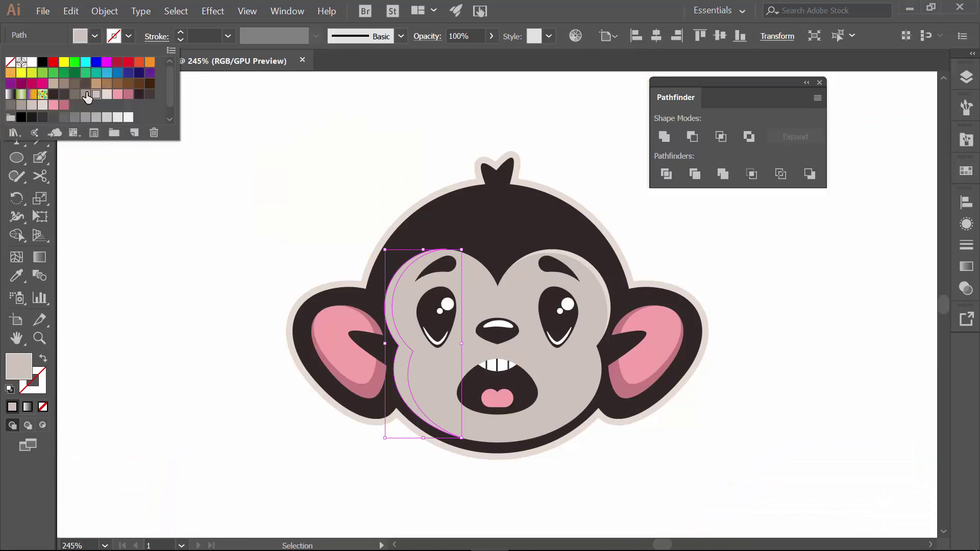
{"action": "left_click", "coordinate": [87, 97]}
{"action": "left_click", "coordinate": [140, 273]}
{"action": "left_click", "coordinate": [141, 274]}
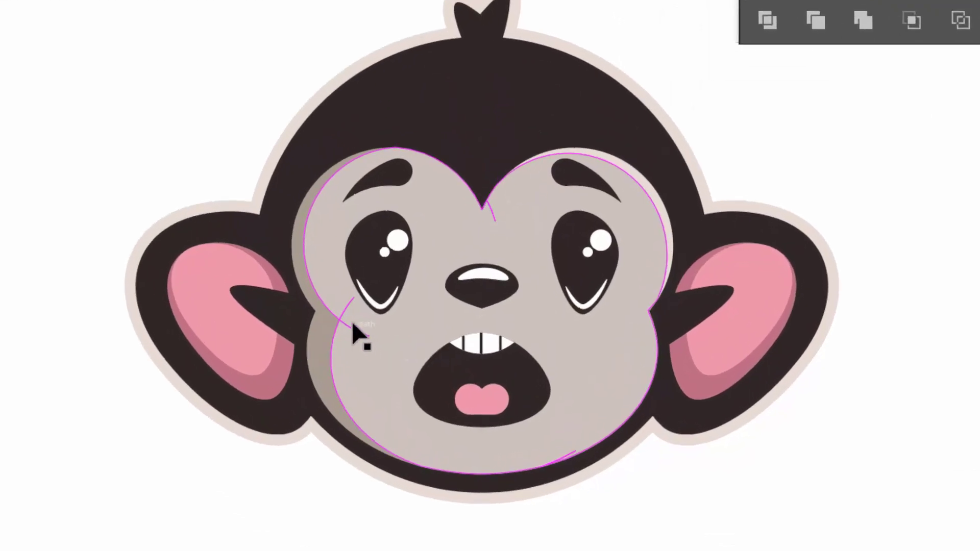
Unite the main grey face shape with Pathfinder to merge away the leftover arc ends, and deselect it
{"action": "left_click", "coordinate": [359, 339]}
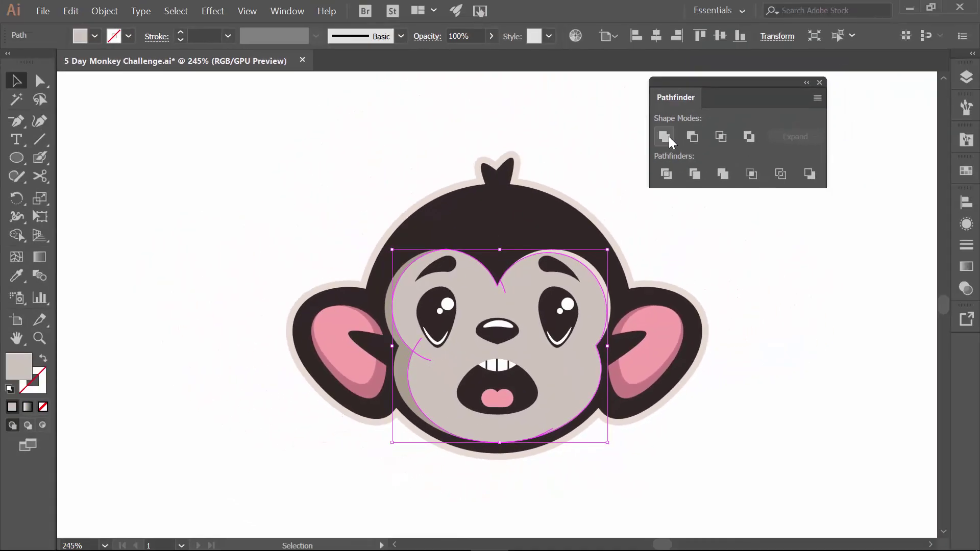
{"action": "left_click", "coordinate": [666, 136]}
{"action": "left_click", "coordinate": [260, 187]}
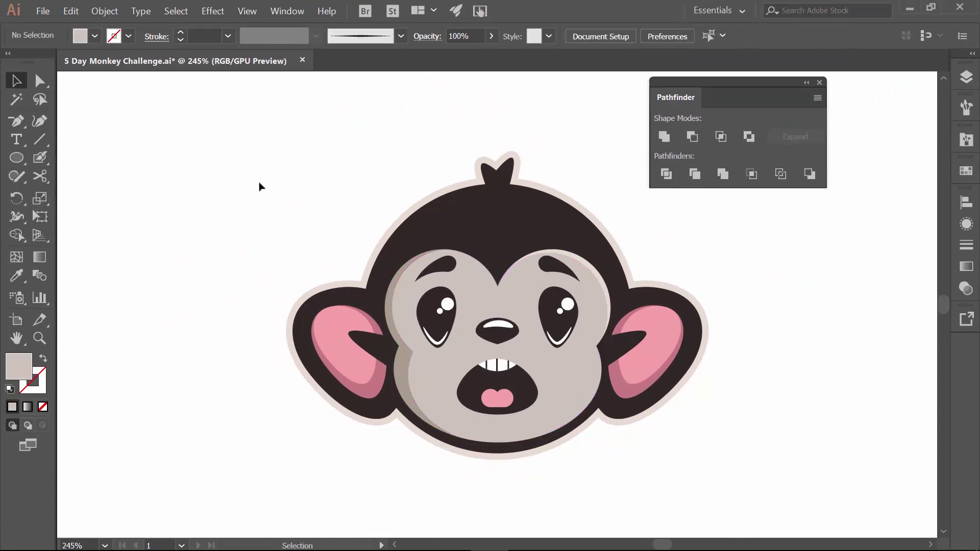
Draw four overlapping ellipses in the empty space beside the monkey's head
{"action": "left_click", "coordinate": [17, 158]}
{"action": "mouse_move", "coordinate": [134, 157]}
{"action": "left_mouse_down"}
{"action": "mouse_move", "coordinate": [193, 227]}
{"action": "mouse_move", "coordinate": [251, 259]}
{"action": "left_mouse_up"}
{"action": "mouse_move", "coordinate": [180, 123]}
{"action": "left_mouse_down"}
{"action": "mouse_move", "coordinate": [240, 190]}
{"action": "mouse_move", "coordinate": [279, 209]}
{"action": "left_mouse_up"}
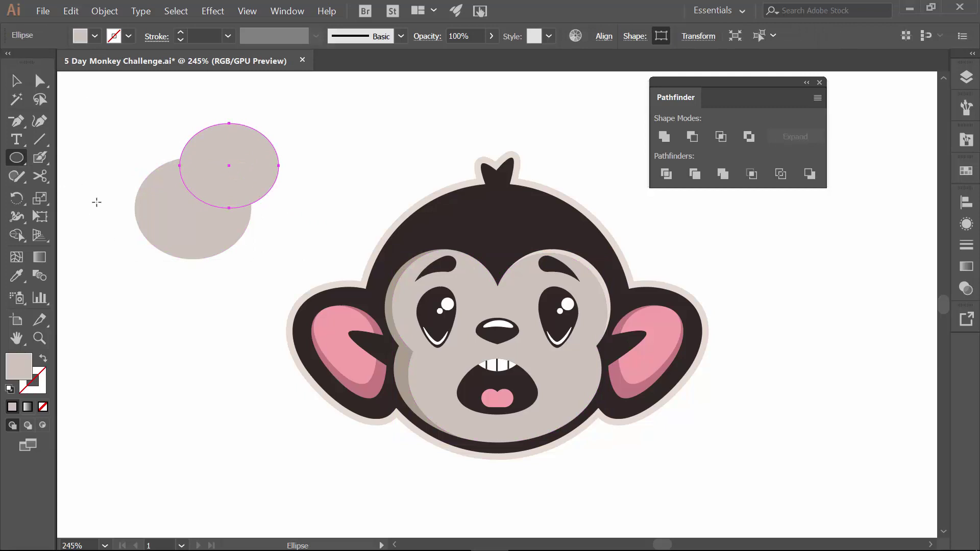
{"action": "left_click_drag", "start_coordinate": [76, 185], "coordinate": [185, 293]}
{"action": "left_click_drag", "start_coordinate": [105, 109], "coordinate": [217, 222]}
{"action": "key", "text": "v"}
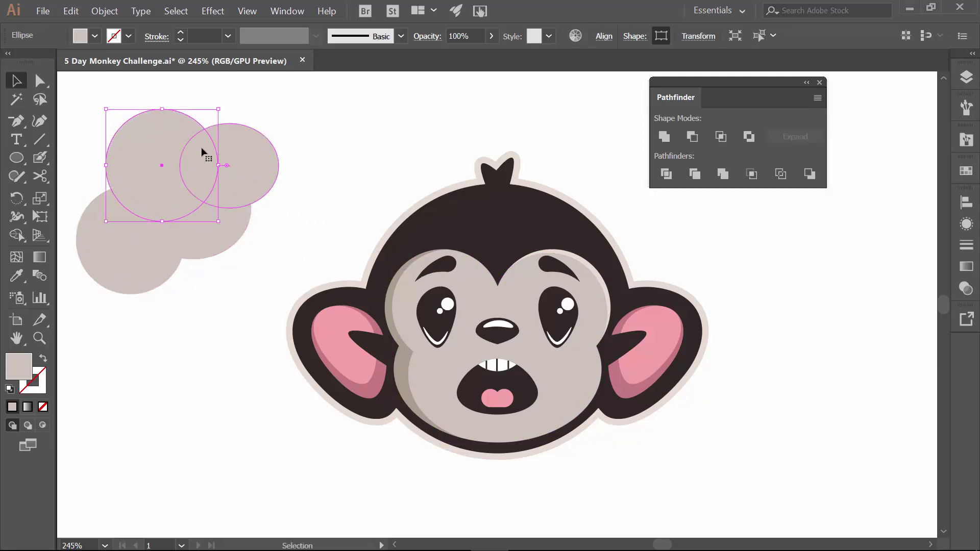
Divide the four overlapping ellipses with Pathfinder, ungroup the resulting pieces, and deselect them
{"action": "left_click_drag", "start_coordinate": [284, 114], "coordinate": [128, 279]}
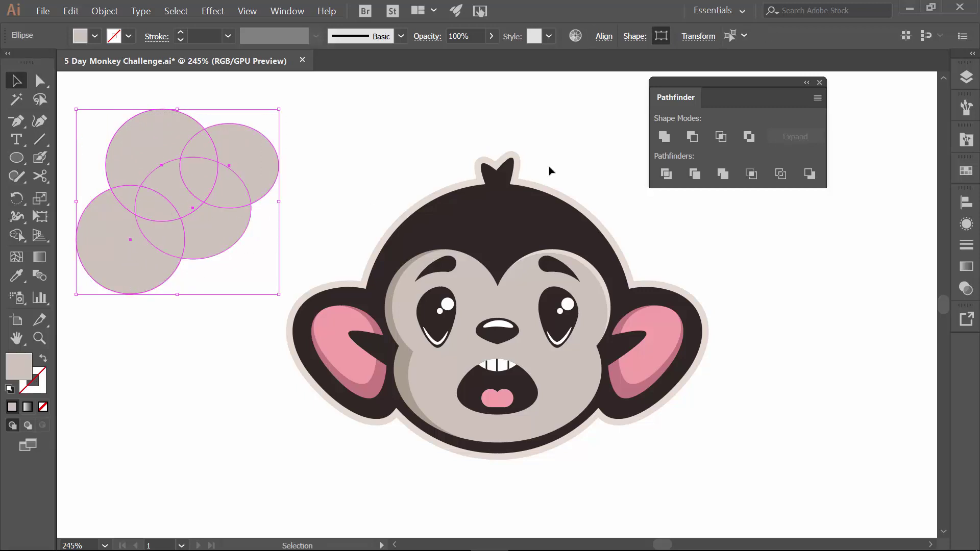
{"action": "left_click", "coordinate": [667, 173]}
{"action": "right_click", "coordinate": [188, 186]}
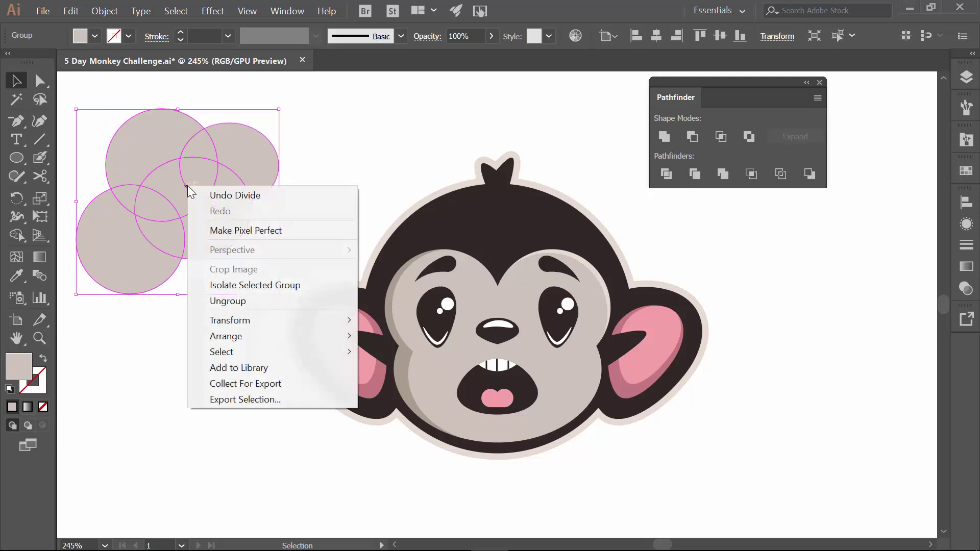
{"action": "left_click", "coordinate": [219, 302]}
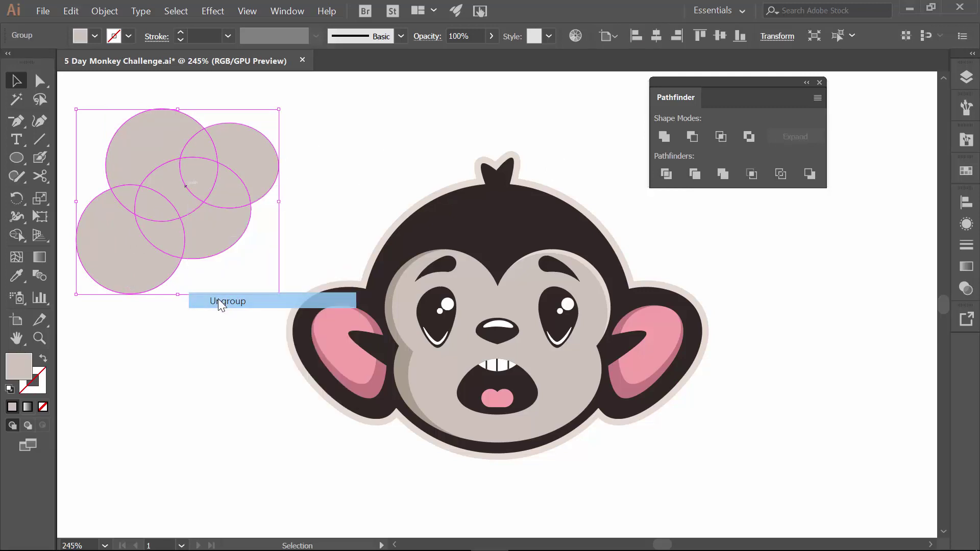
{"action": "left_click", "coordinate": [141, 338]}
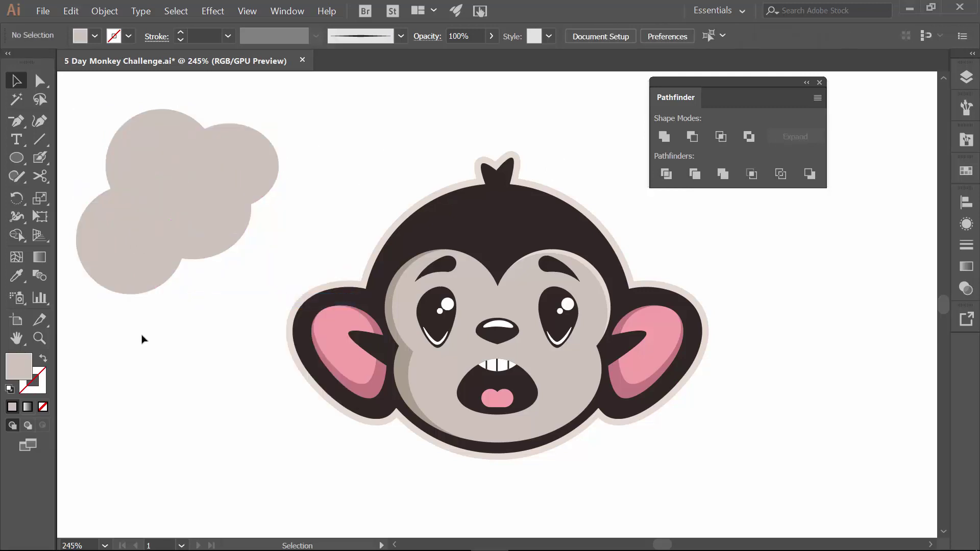
Delete three overlap pieces between the divided ellipses and the outer piece of the middle ellipse
{"action": "left_click", "coordinate": [163, 234]}
{"action": "key", "text": "Delete"}
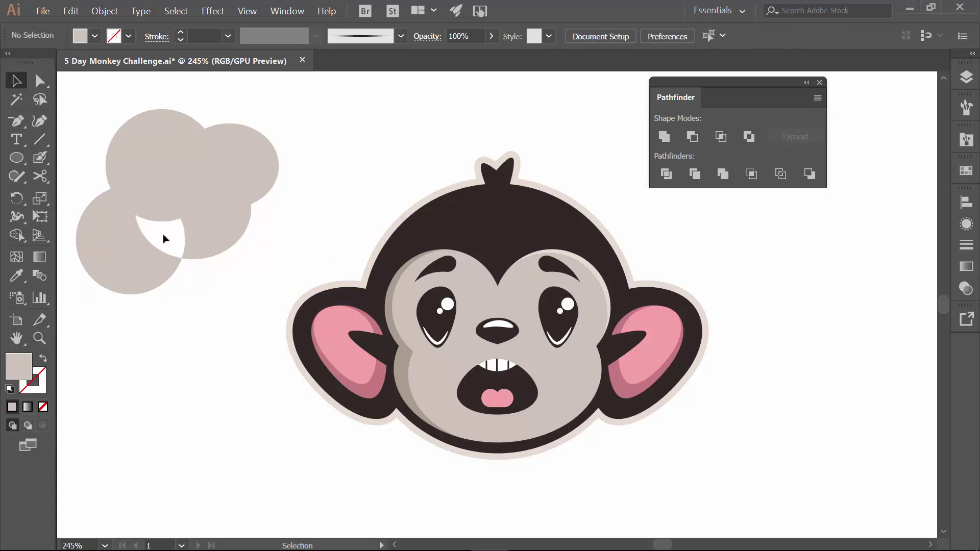
{"action": "left_click", "coordinate": [161, 178]}
{"action": "key", "text": "Delete"}
{"action": "left_click", "coordinate": [193, 148]}
{"action": "key", "text": "Delete"}
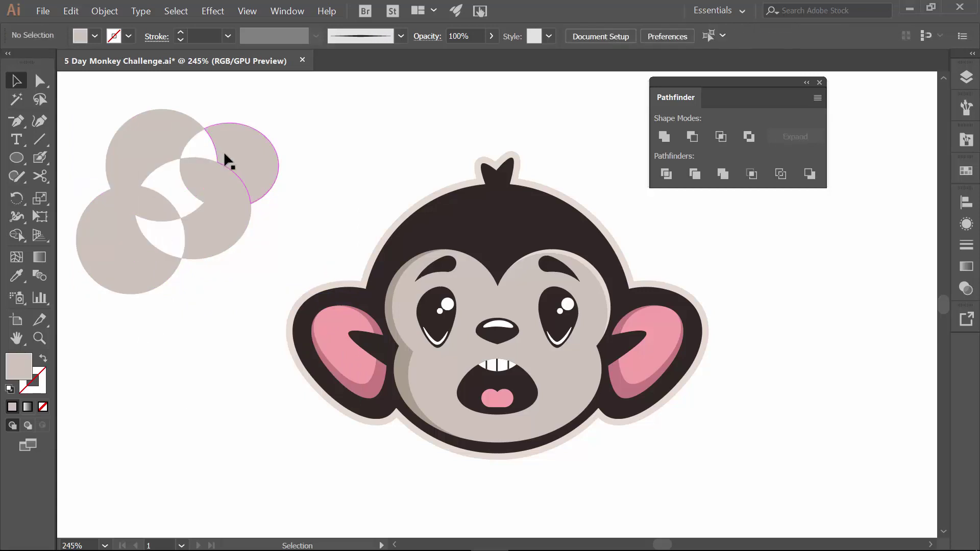
{"action": "left_click", "coordinate": [215, 230]}
{"action": "key", "text": "Delete"}
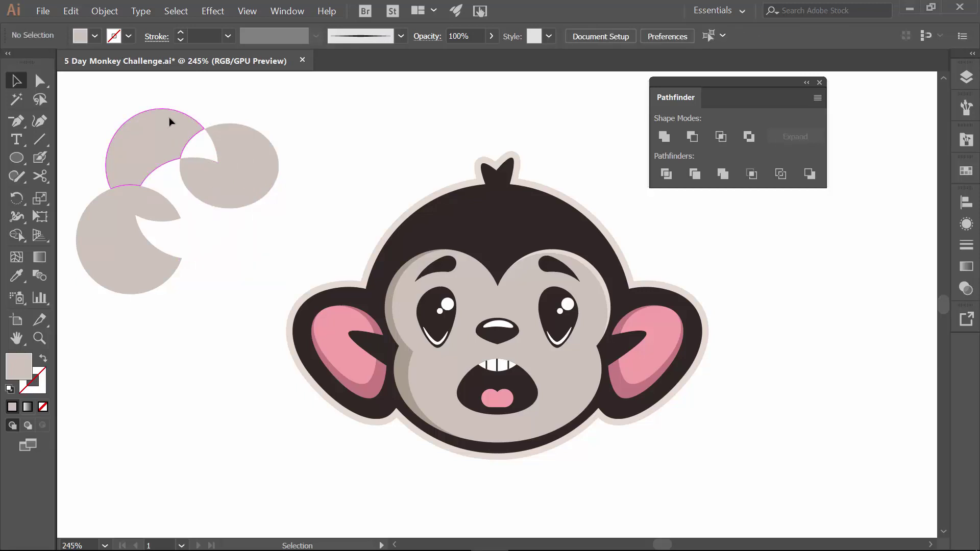
Delete the outer pieces of the two upper ellipses, and select the small overlap piece between them
{"action": "left_click", "coordinate": [169, 117]}
{"action": "key", "text": "Delete"}
{"action": "left_click", "coordinate": [271, 154]}
{"action": "key", "text": "Delete"}
{"action": "left_click_drag", "start_coordinate": [210, 204], "coordinate": [215, 210]}
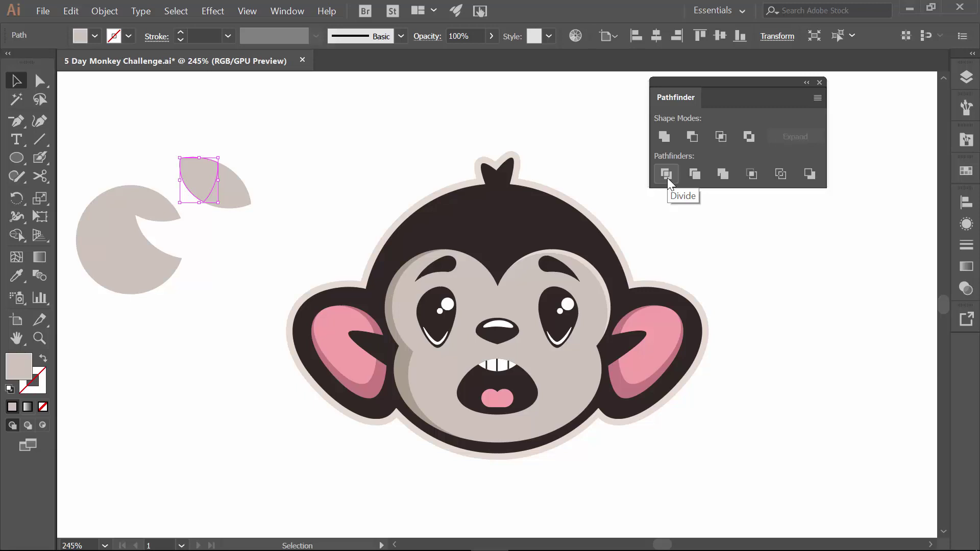
{"action": "left_click", "coordinate": [209, 236]}
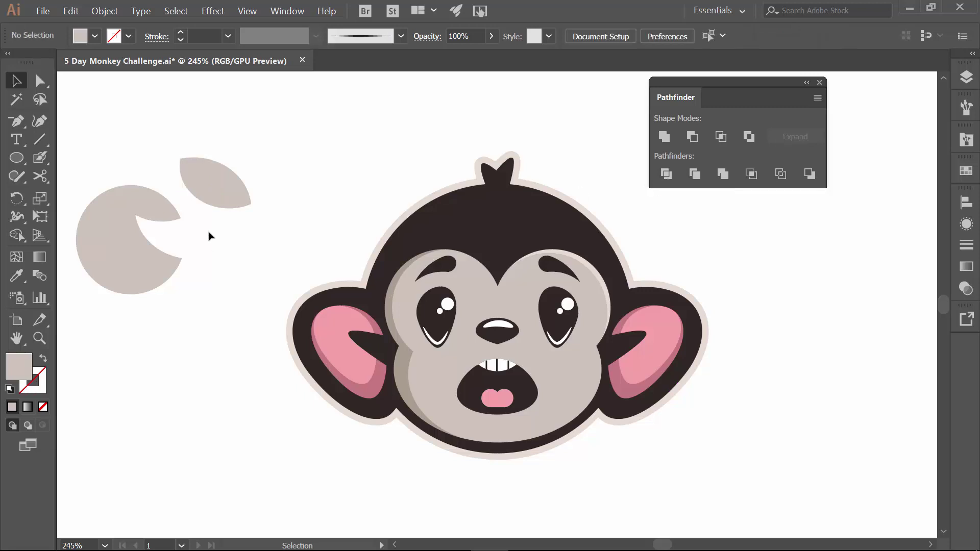
Delete all remaining ellipse pieces beside the monkey's head
{"action": "left_click_drag", "start_coordinate": [183, 145], "coordinate": [258, 204]}
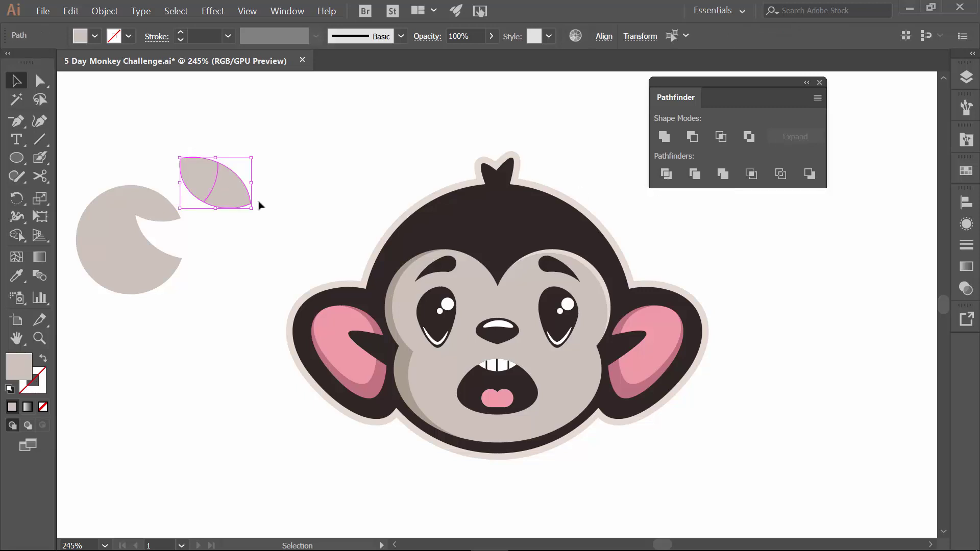
{"action": "key", "text": "Delete"}
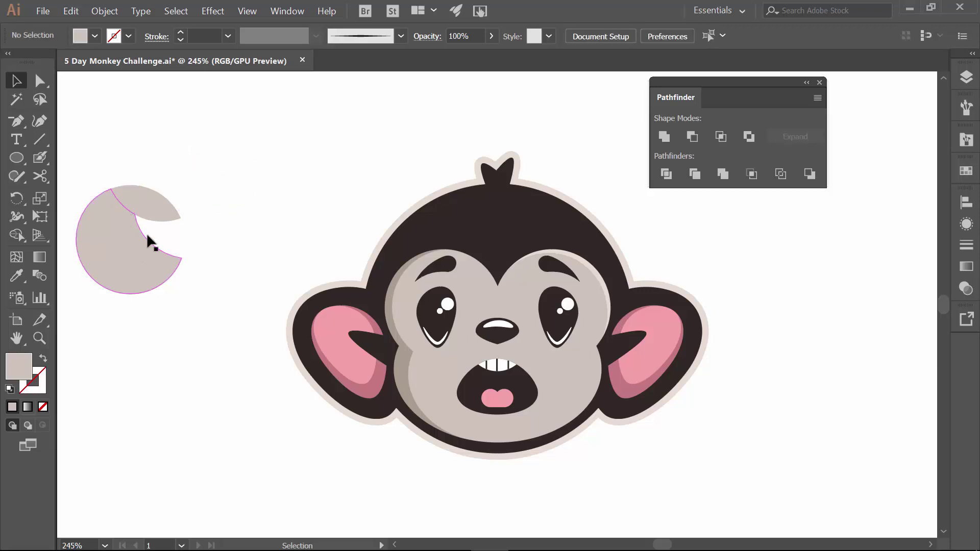
{"action": "left_click_drag", "start_coordinate": [216, 174], "coordinate": [123, 310]}
{"action": "key", "text": "Delete"}
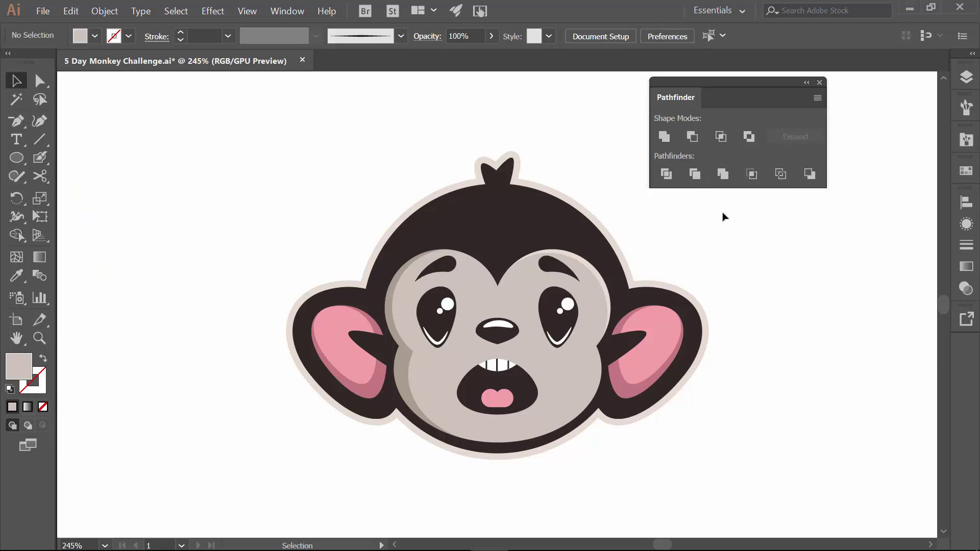
Dock the Pathfinder panel among the collapsed panels, and save the document
{"action": "left_click_drag", "start_coordinate": [685, 100], "coordinate": [693, 131]}
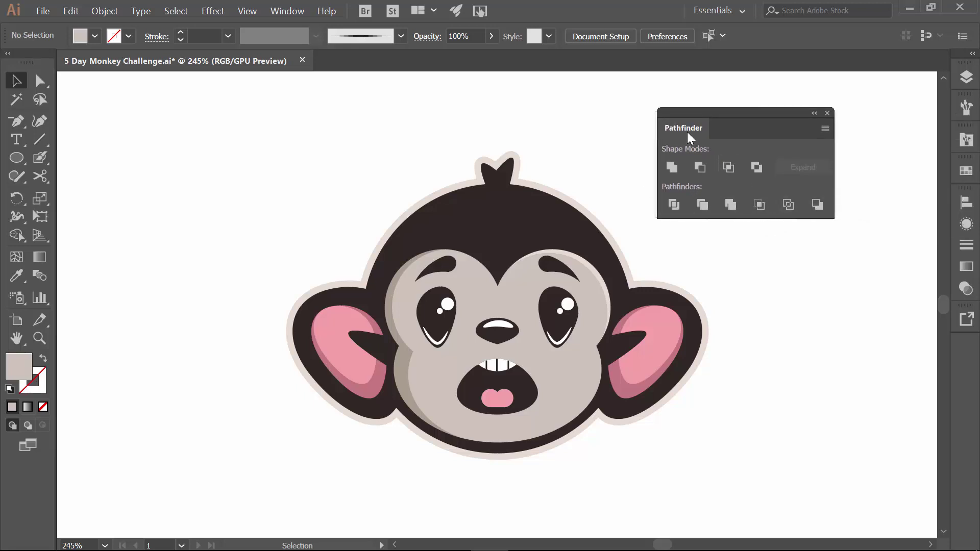
{"action": "left_click_drag", "start_coordinate": [714, 130], "coordinate": [970, 131]}
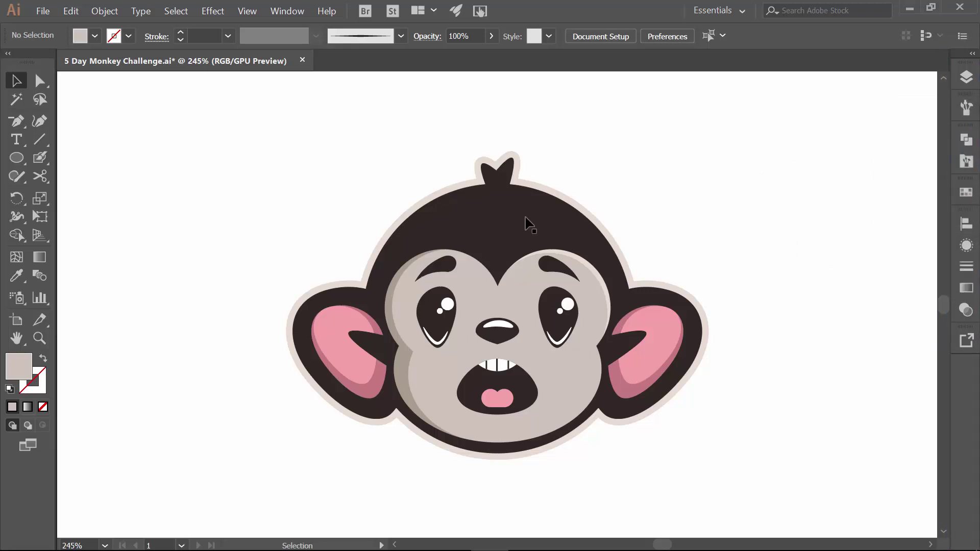
{"action": "left_click", "coordinate": [42, 11]}
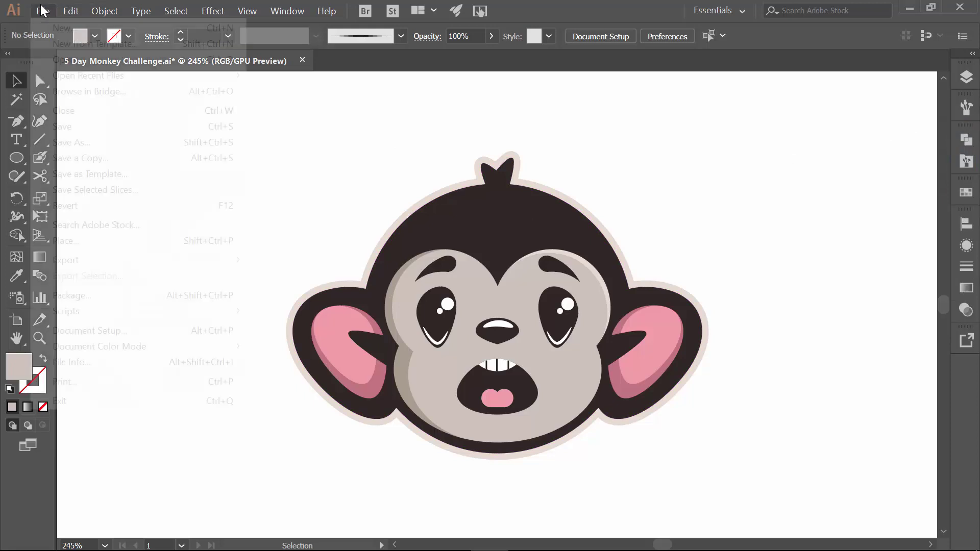
{"action": "left_click", "coordinate": [60, 127]}
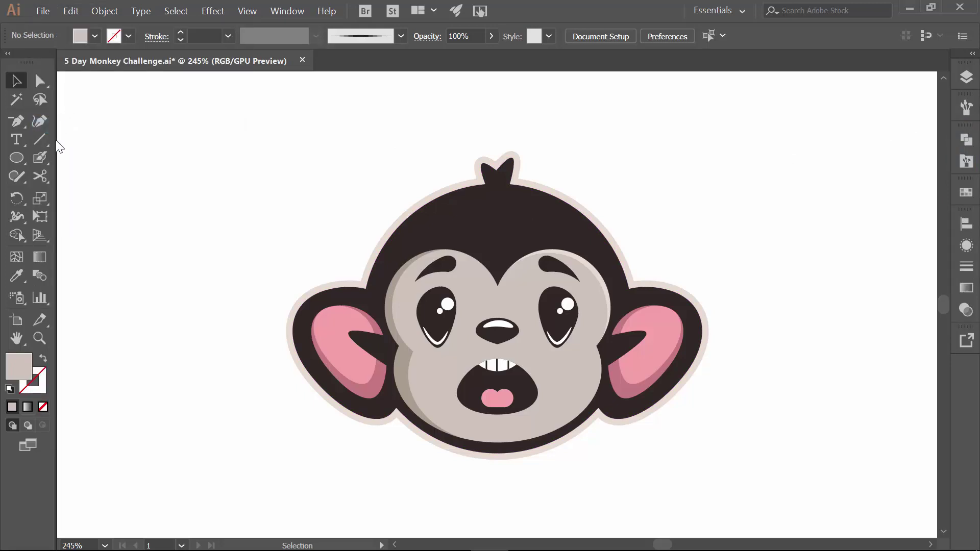
Draw a background rectangle spanning nearly the whole visible canvas over the monkey head, and cut it
{"action": "key", "text": "m"}
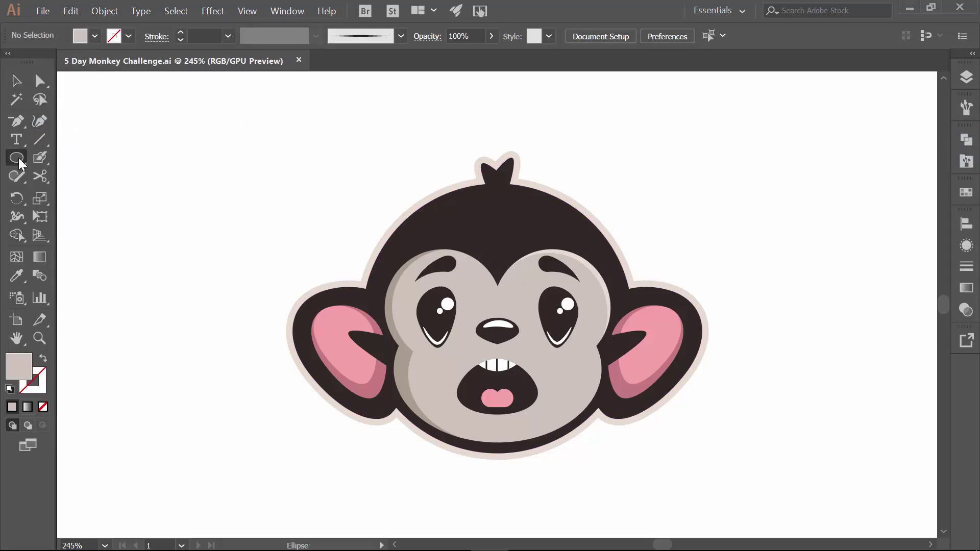
{"action": "left_click_drag", "start_coordinate": [68, 80], "coordinate": [924, 517]}
{"action": "left_click_drag", "start_coordinate": [932, 528], "coordinate": [930, 527]}
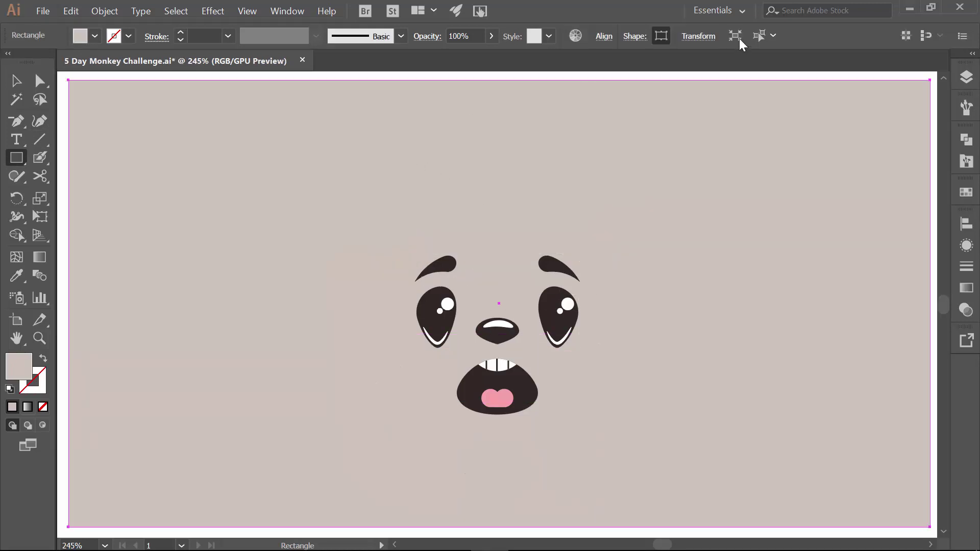
{"action": "key", "text": "Delete"}
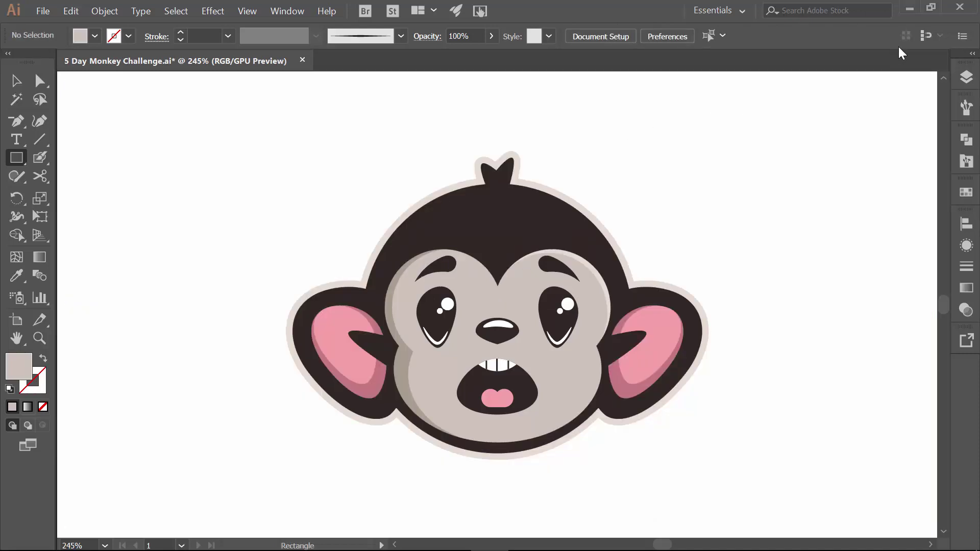
Paste the background rectangle at the back of the Shapes layer, and fill it with the light pink swatch
{"action": "left_click", "coordinate": [965, 77]}
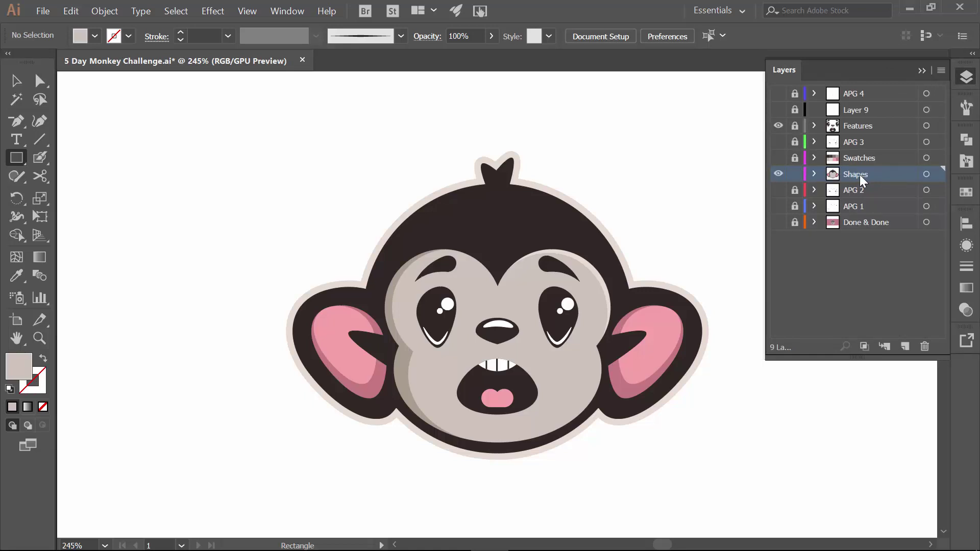
{"action": "key", "text": "ctrl+b"}
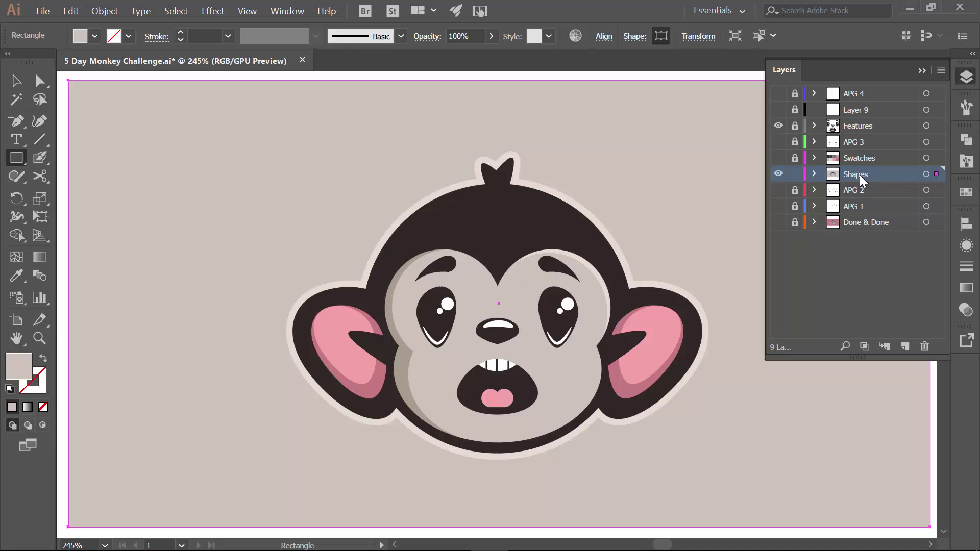
{"action": "left_click", "coordinate": [95, 35]}
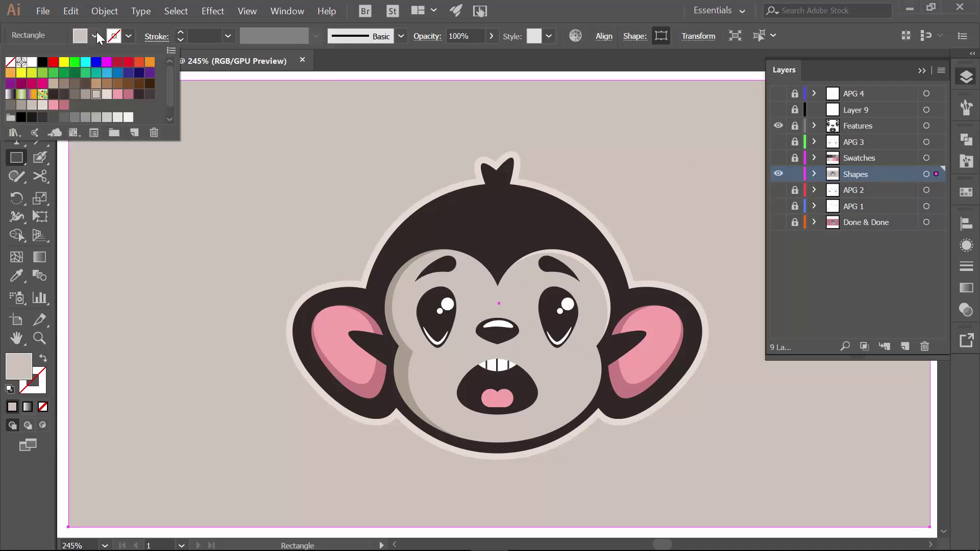
{"action": "left_click", "coordinate": [118, 95]}
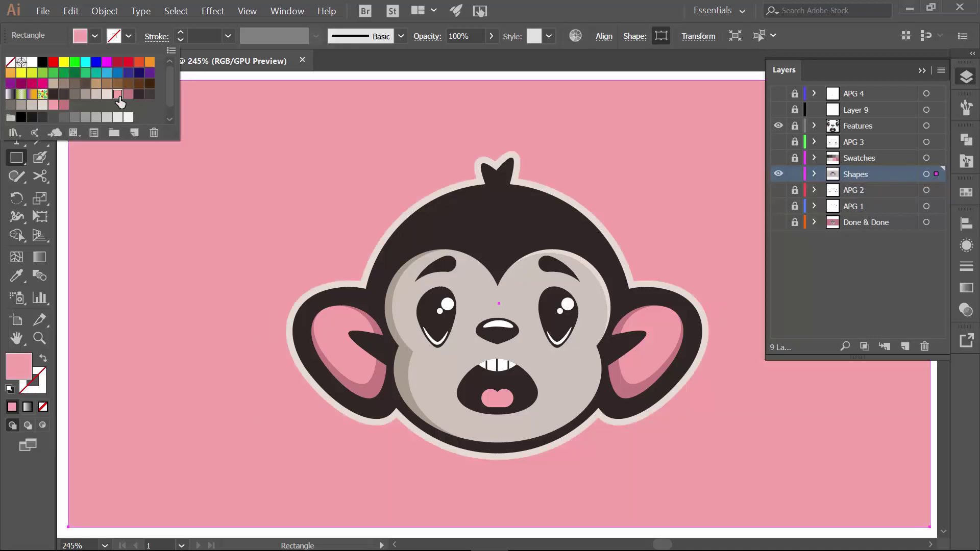